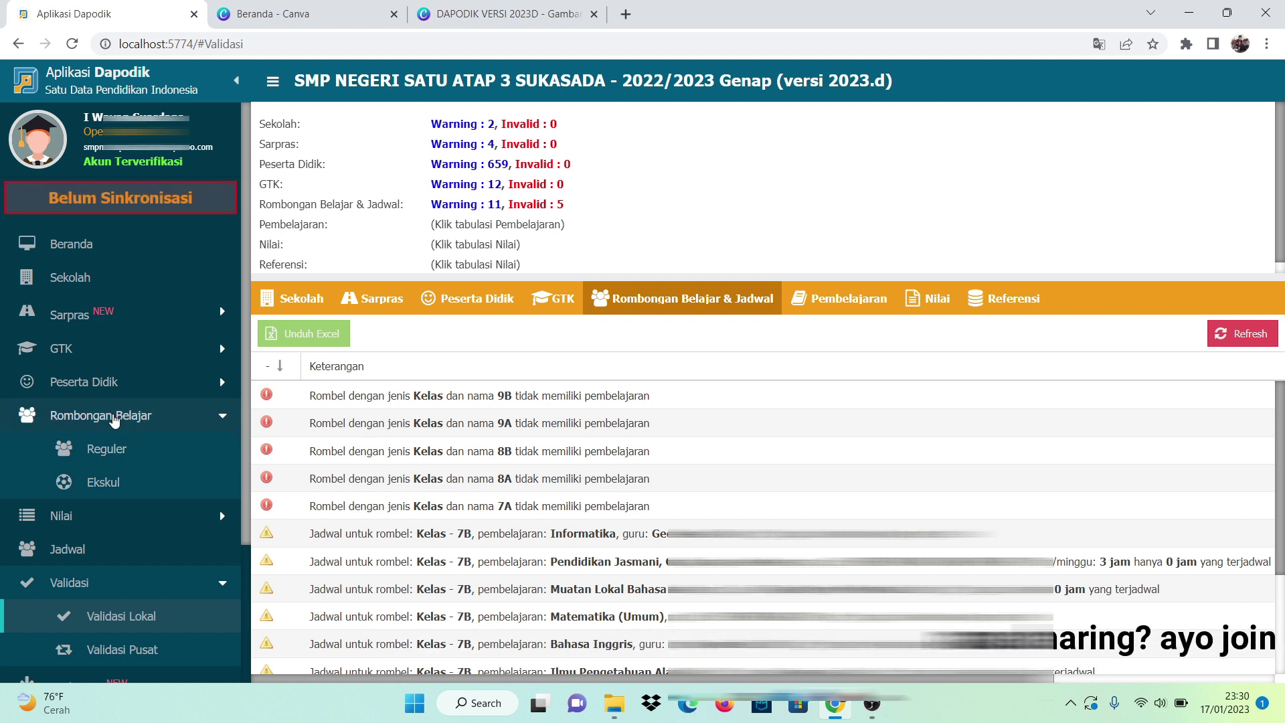
# - Open the Pembelajaran list of class 7A from the regular (Reguler) study groups
pyautogui.click(113, 417)
pyautogui.click(114, 417)
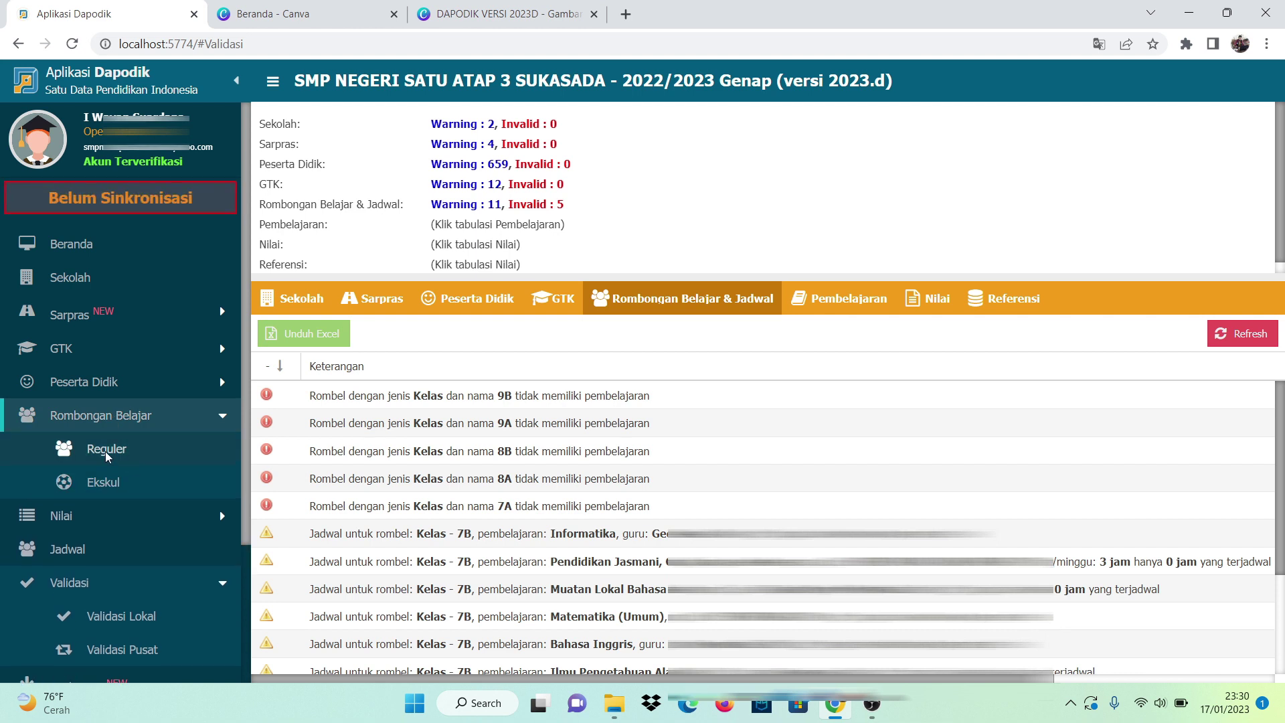
pyautogui.click(107, 455)
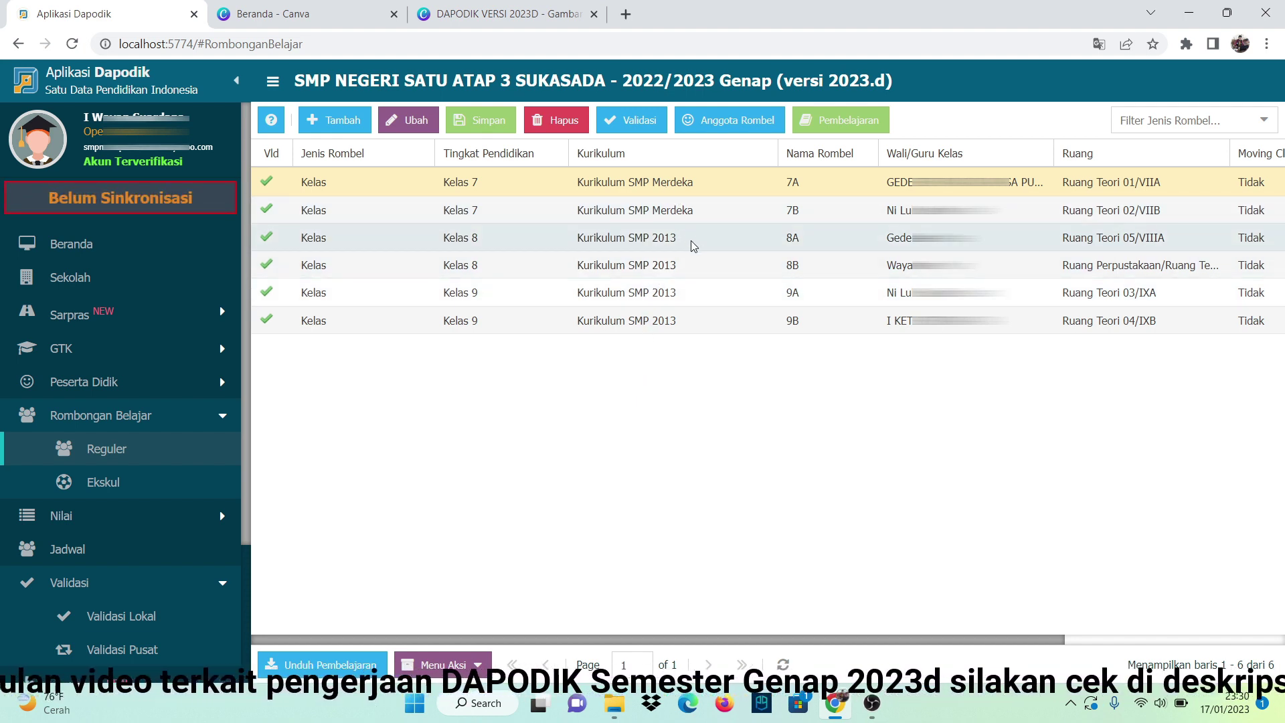
pyautogui.click(691, 185)
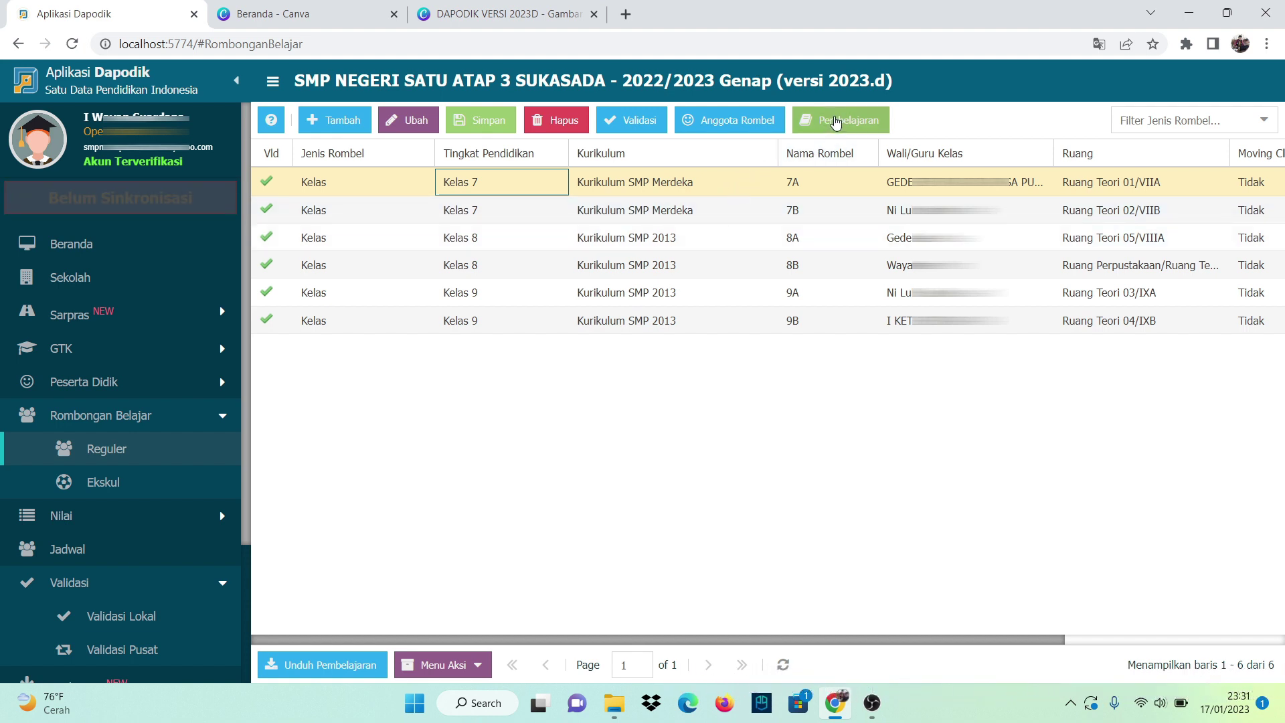
pyautogui.click(837, 121)
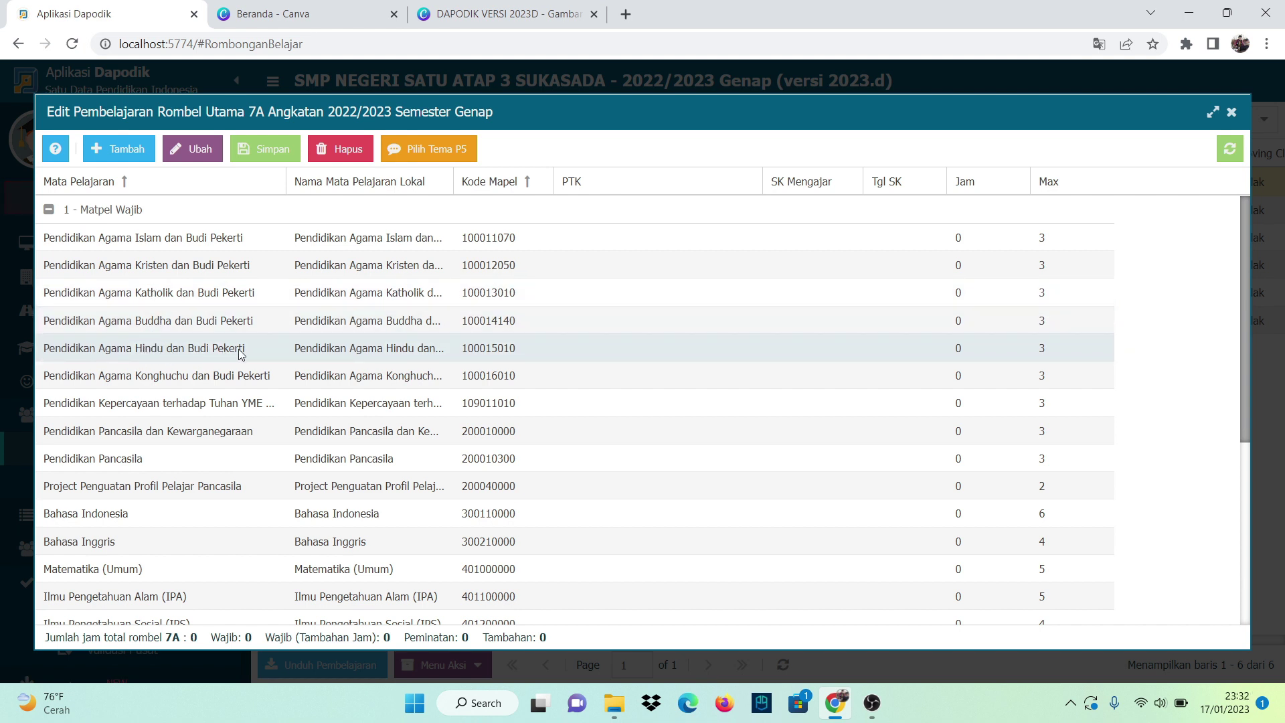
# - Assign the teacher (PTK) for Pendidikan Agama Hindu dan Budi Pekerti
pyautogui.click(631, 348)
pyautogui.click(749, 350)
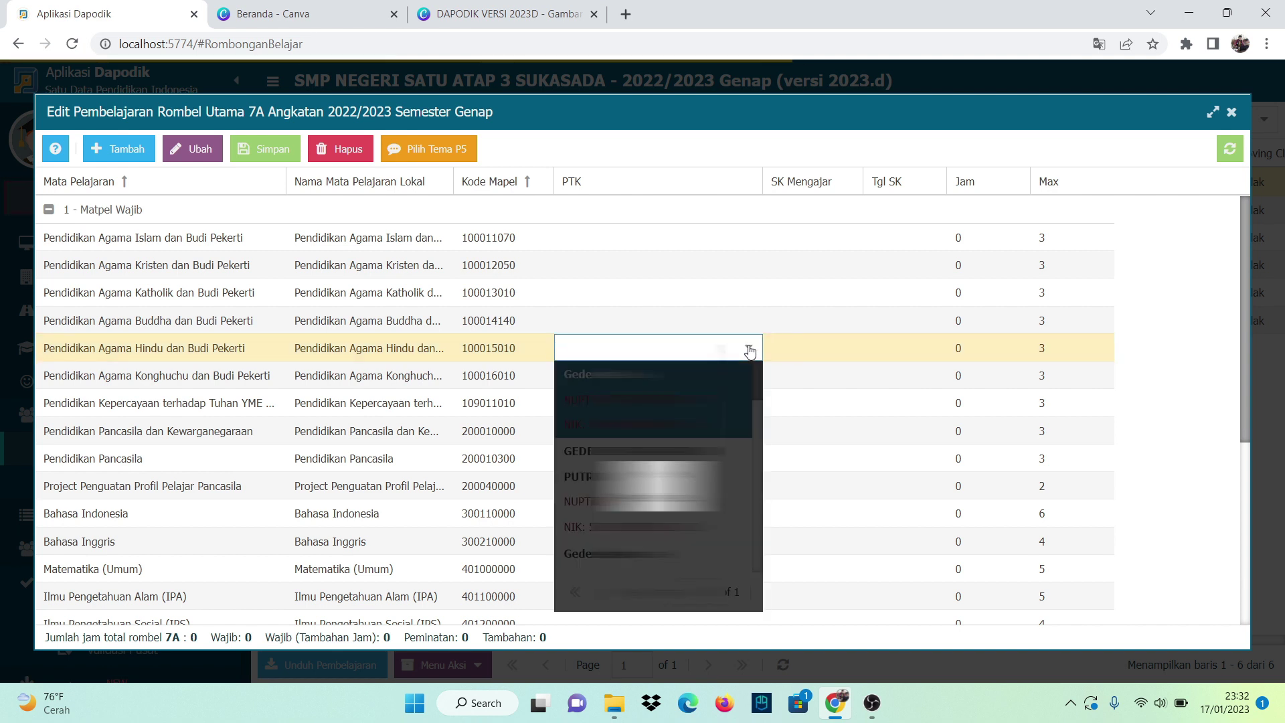
pyautogui.scroll(-5, 653, 468)
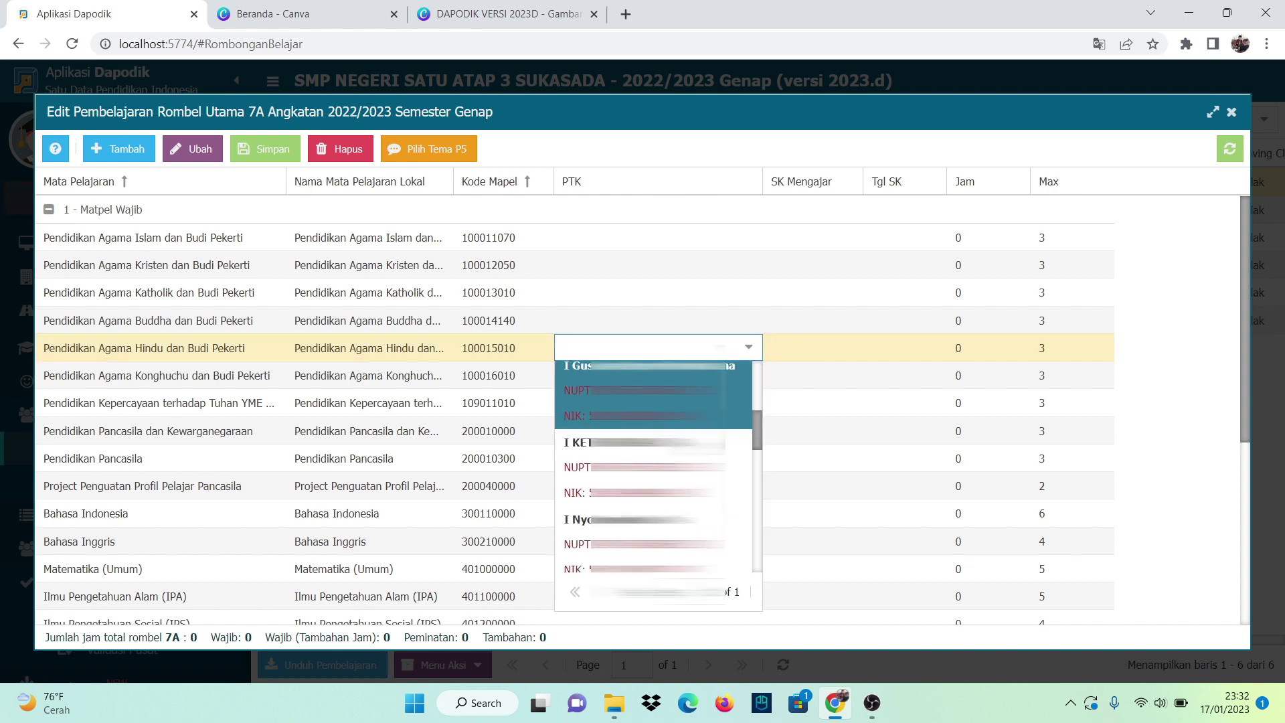
pyautogui.scroll(-3, 653, 468)
pyautogui.click(656, 455)
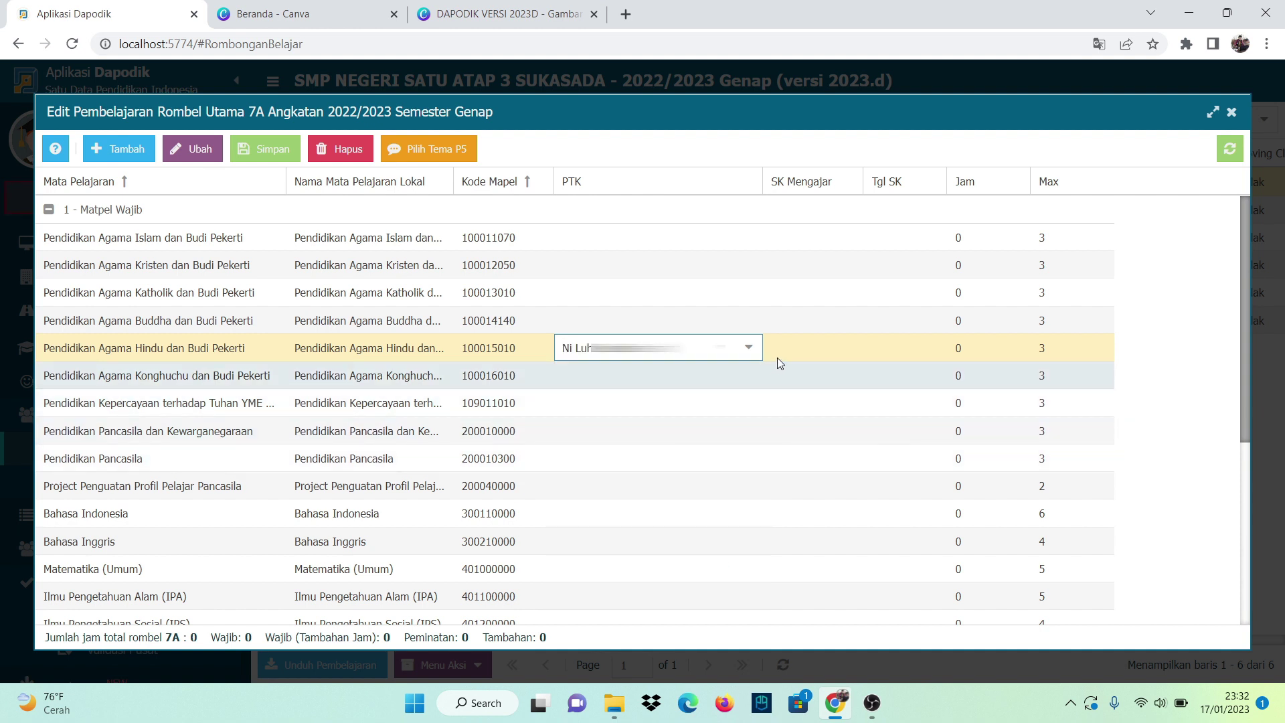
# - Fill in the Hindu religion lesson with SK Mengajar 03/045.7/smpsatap.3/2023, Tgl SK 09/01/2023 and 3 hours
pyautogui.click(792, 357)
pyautogui.click(802, 352)
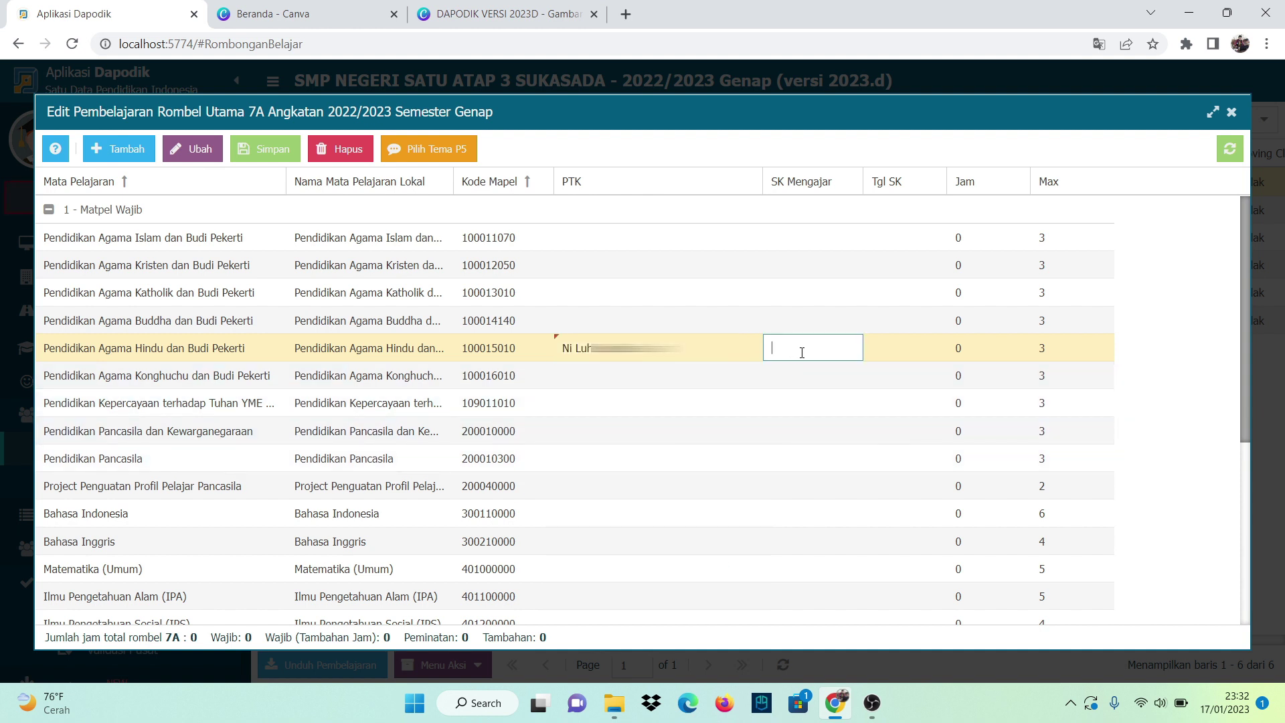
pyautogui.write('smpsatap.3/2023')
pyautogui.click(894, 348)
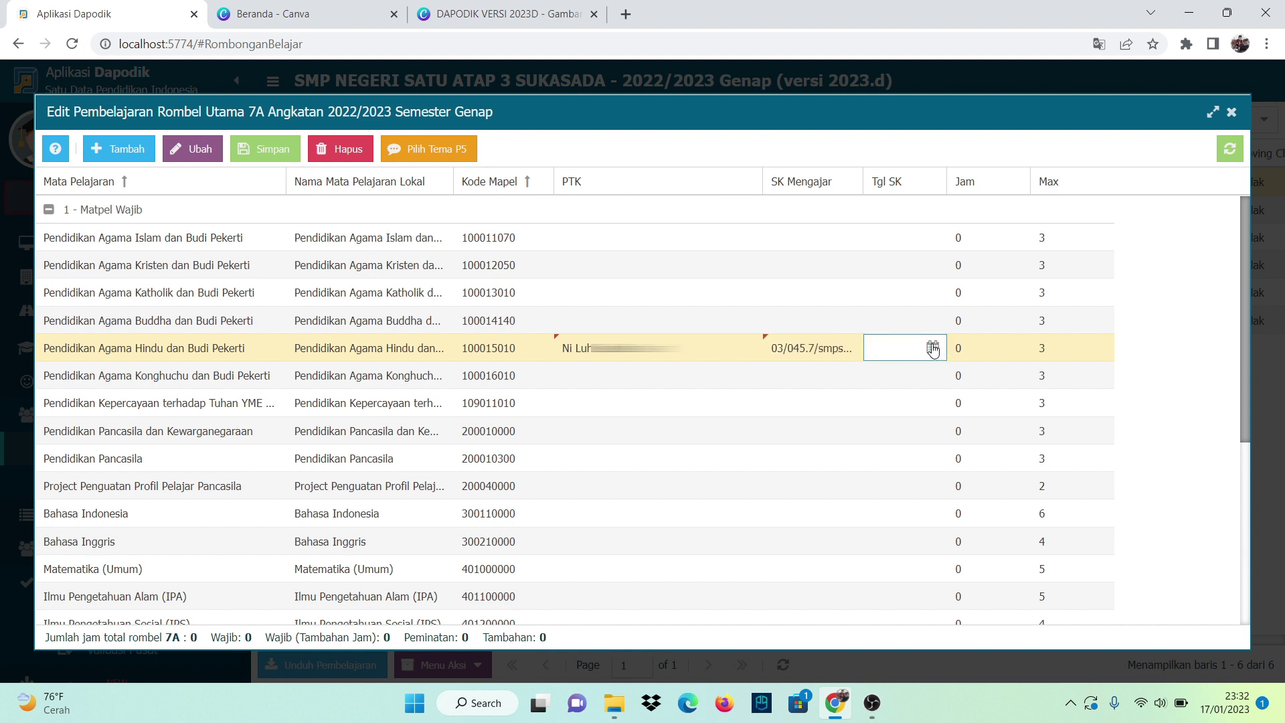
pyautogui.click(934, 348)
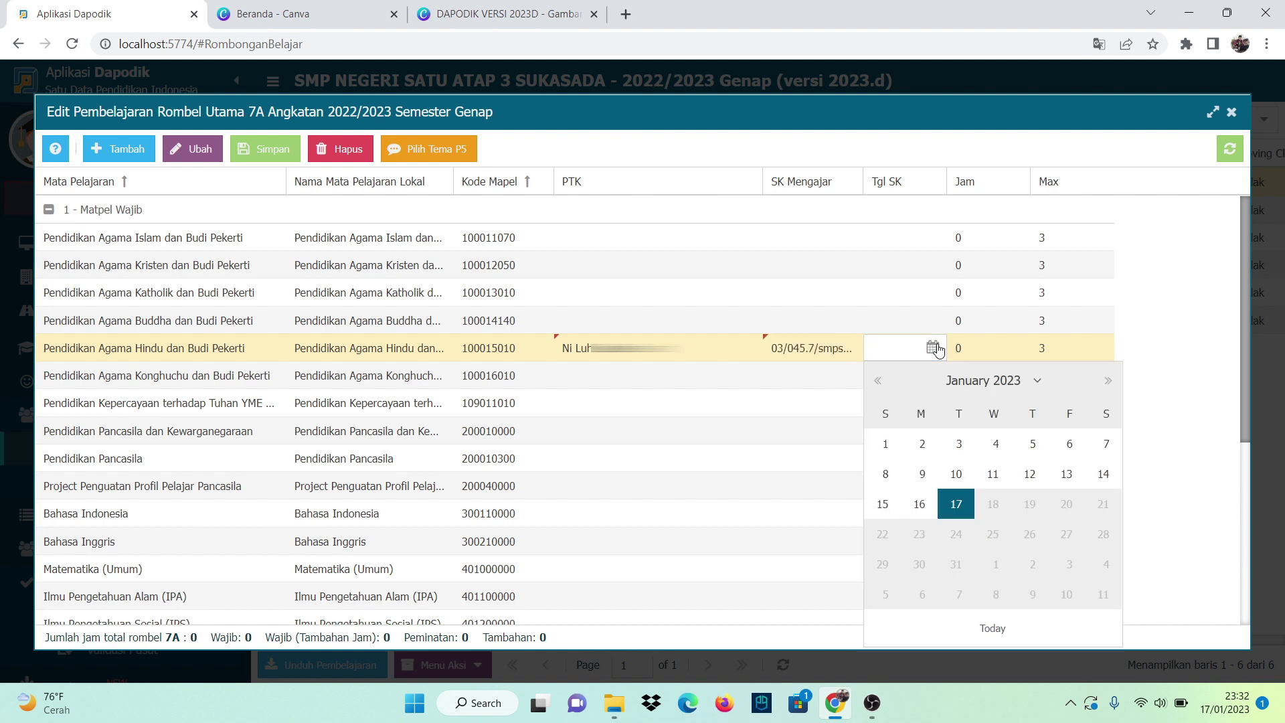
pyautogui.click(923, 475)
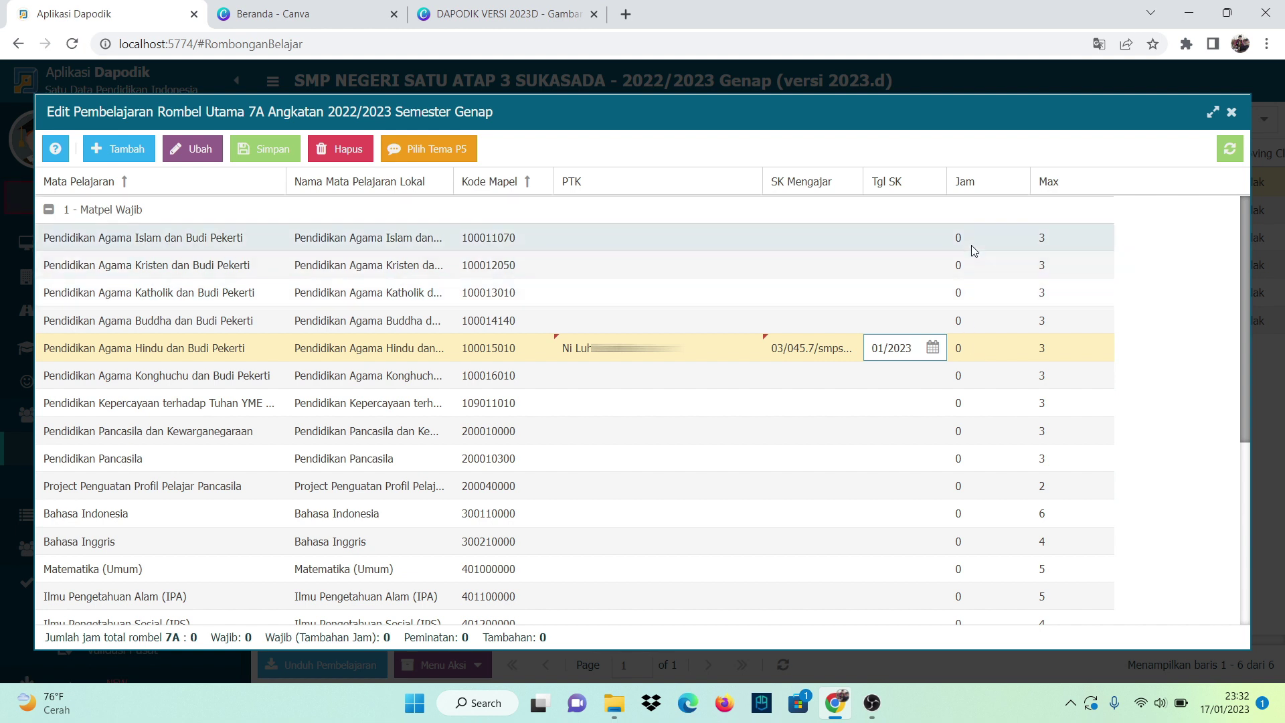
pyautogui.click(970, 351)
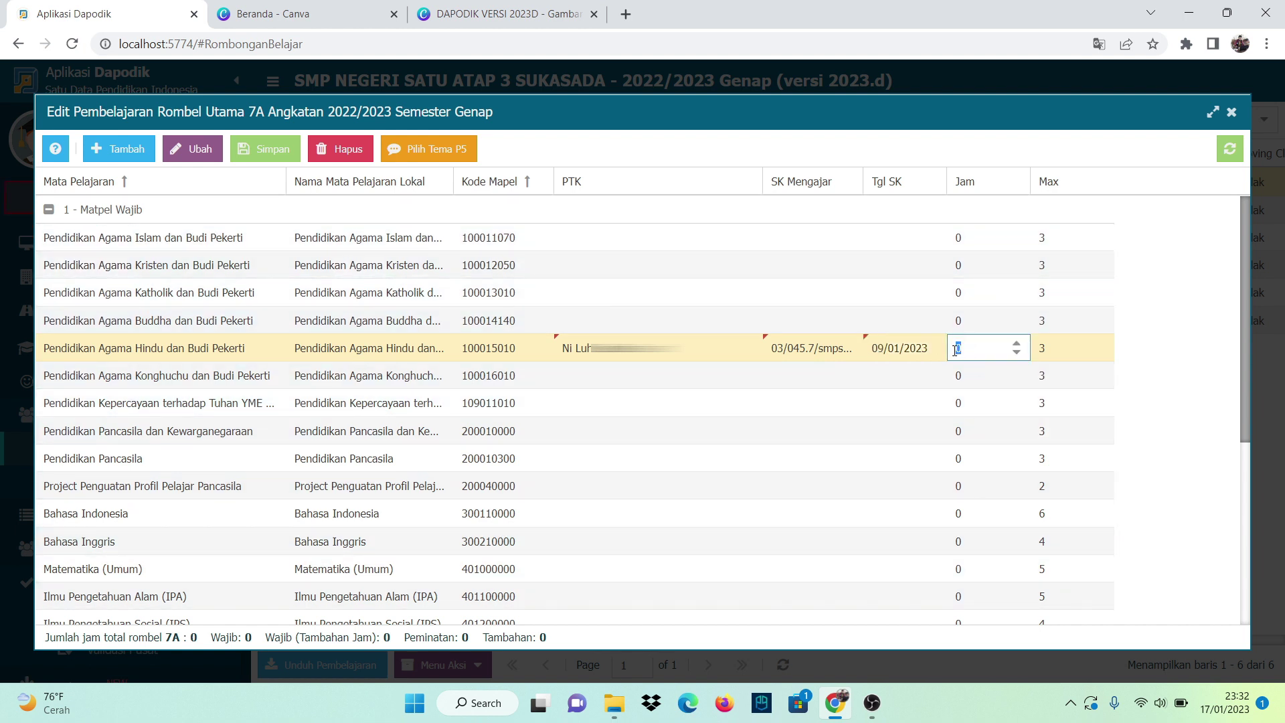
pyautogui.click(866, 384)
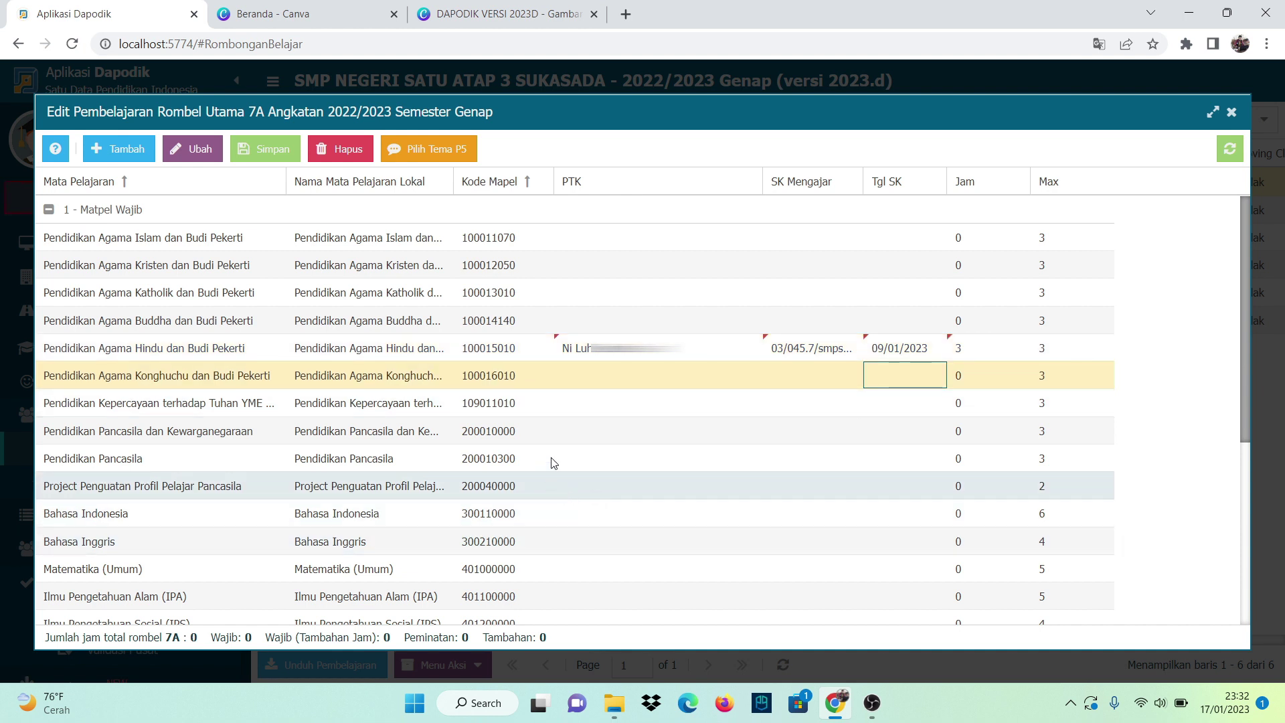
# - Assign the teacher (PTK) for Pendidikan Pancasila, code 200010300
pyautogui.scroll(-2, 569, 442)
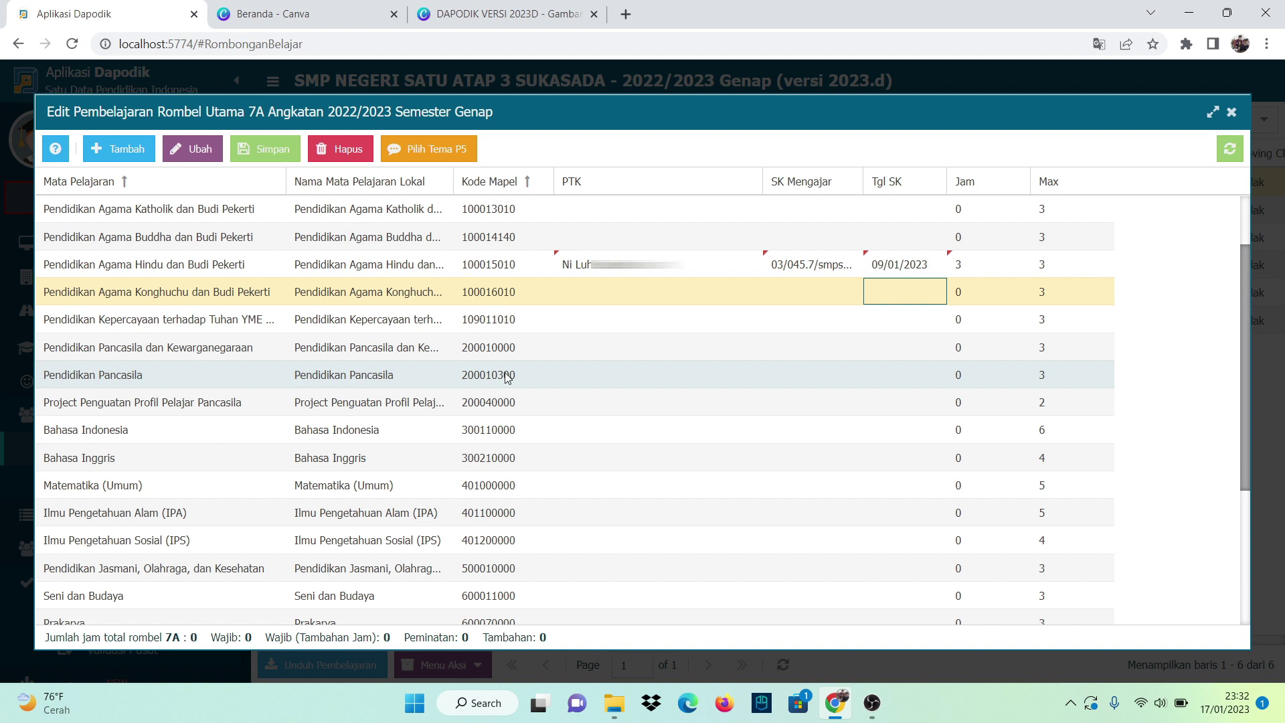
pyautogui.click(750, 376)
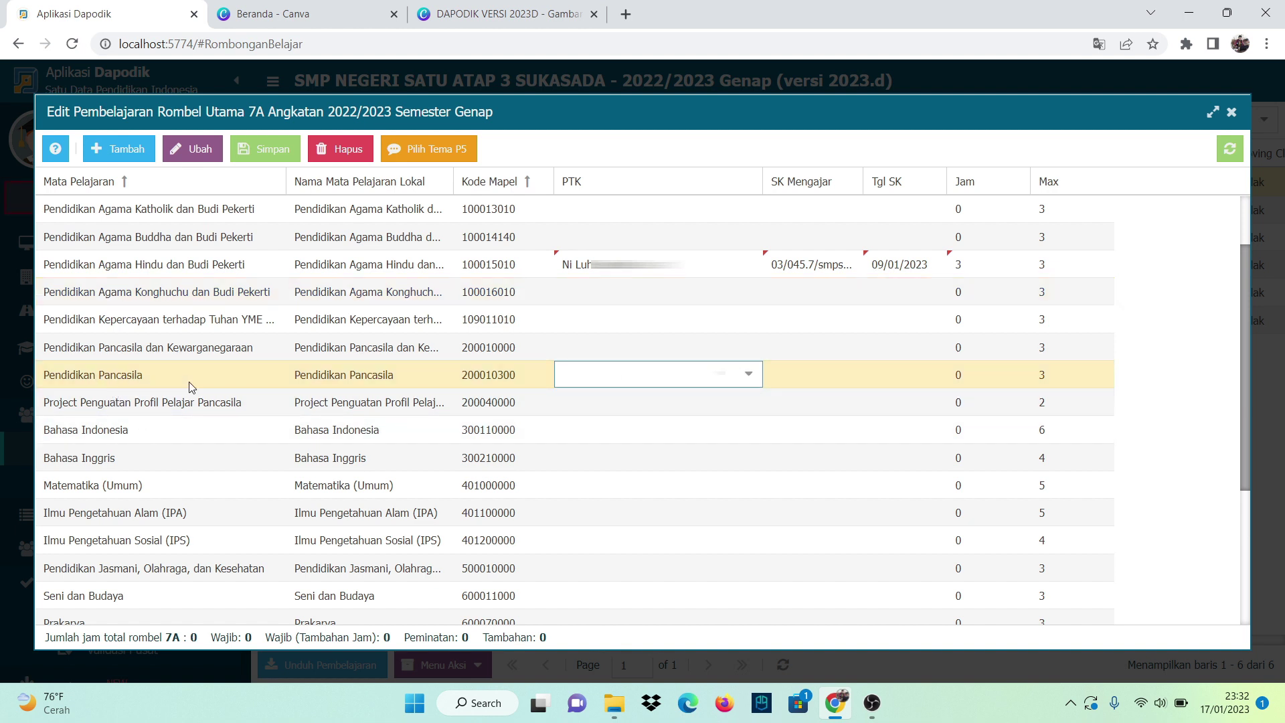
pyautogui.click(749, 374)
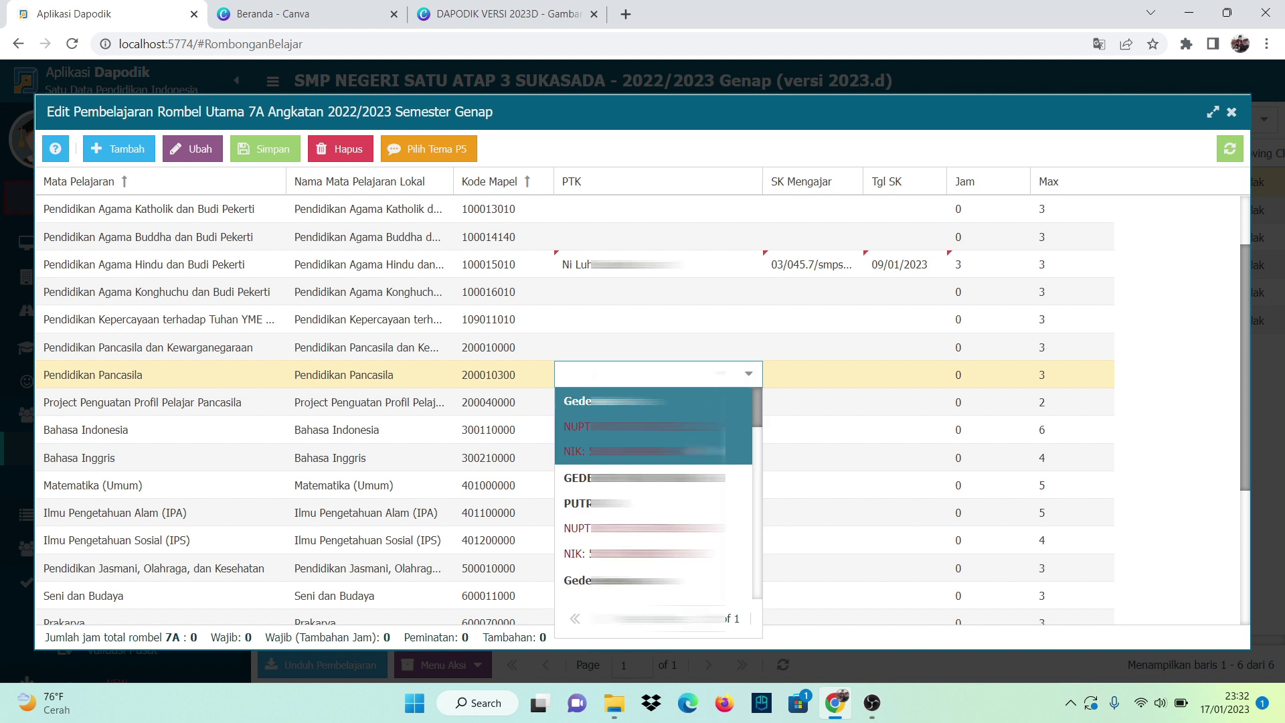
pyautogui.scroll(-5, 652, 495)
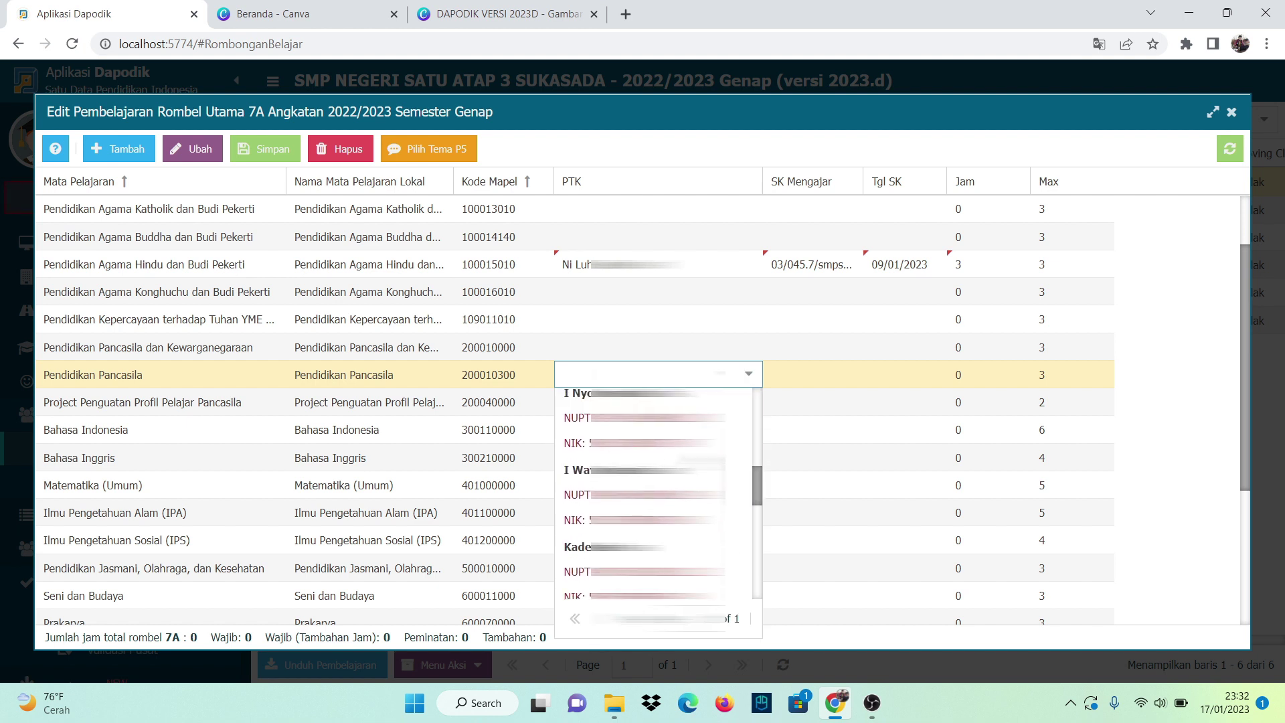
pyautogui.scroll(-5, 653, 496)
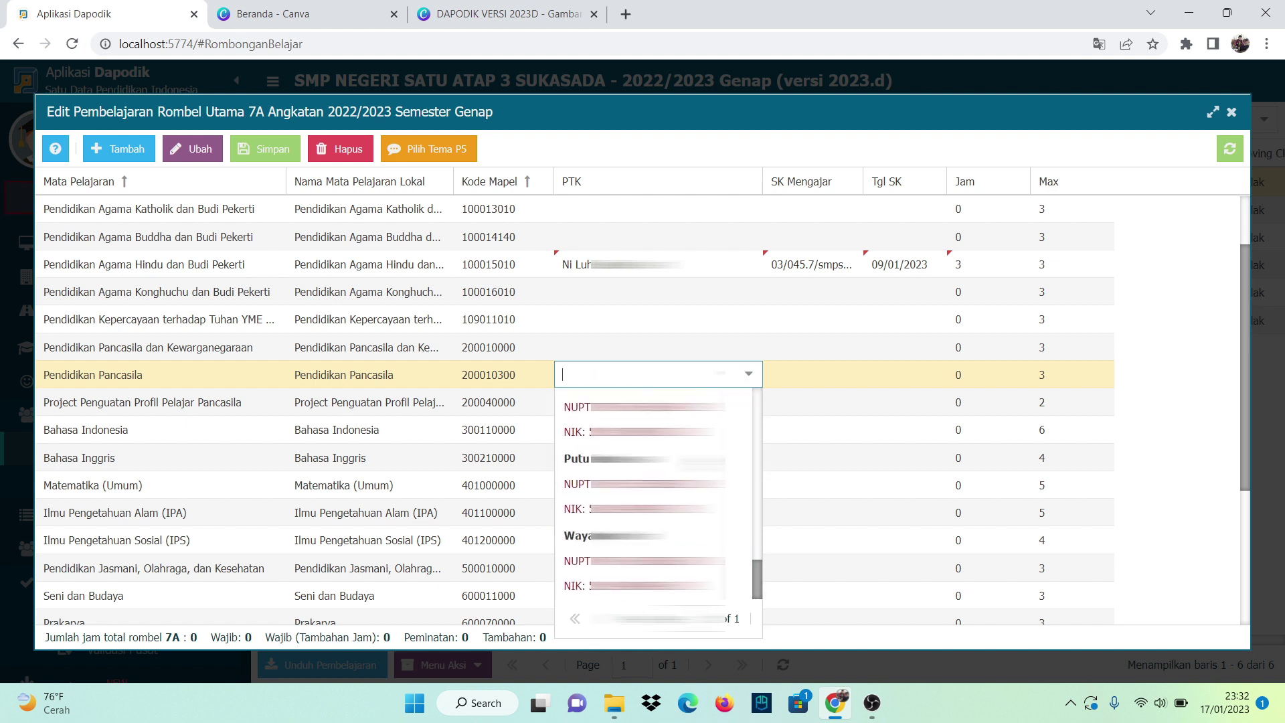
pyautogui.click(643, 483)
# - Fill in Pendidikan Pancasila with SK Mengajar 03/045.7/smpsatap.3/2023, Tgl SK 09/01/2023 and 3 hours
pyautogui.click(785, 375)
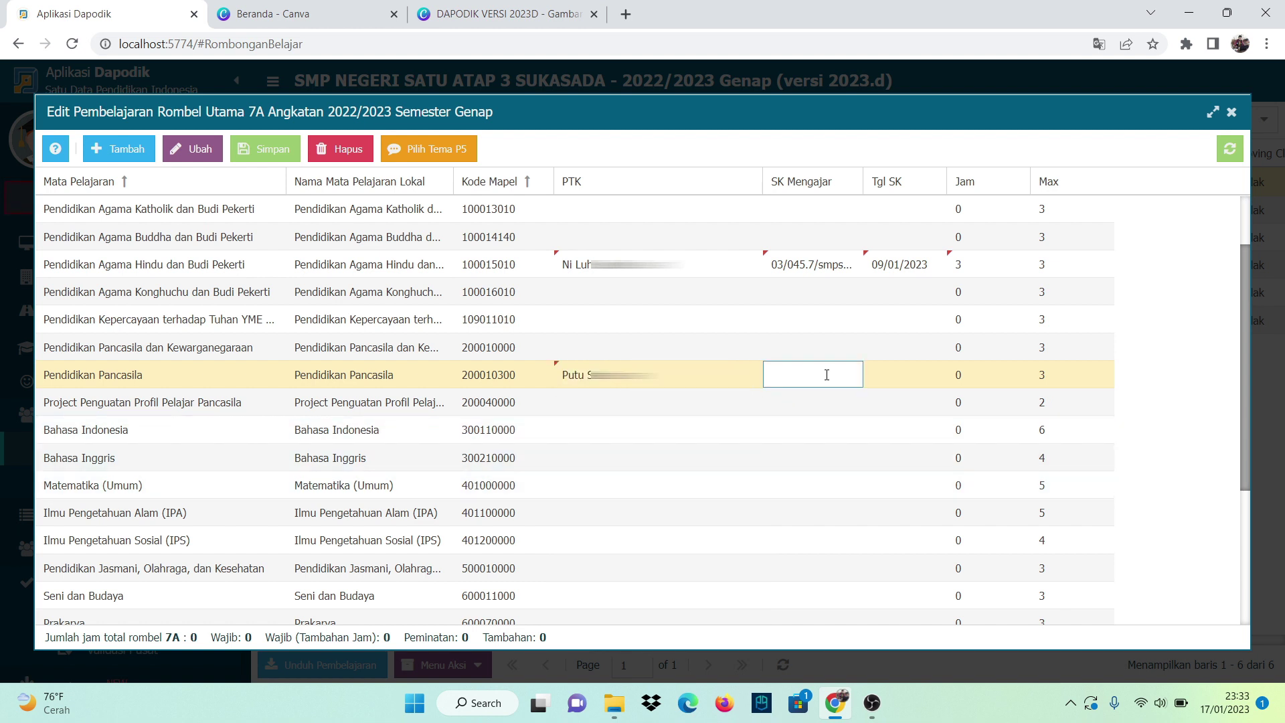
pyautogui.write('smpsatap.3/2023')
pyautogui.click(904, 374)
pyautogui.click(937, 375)
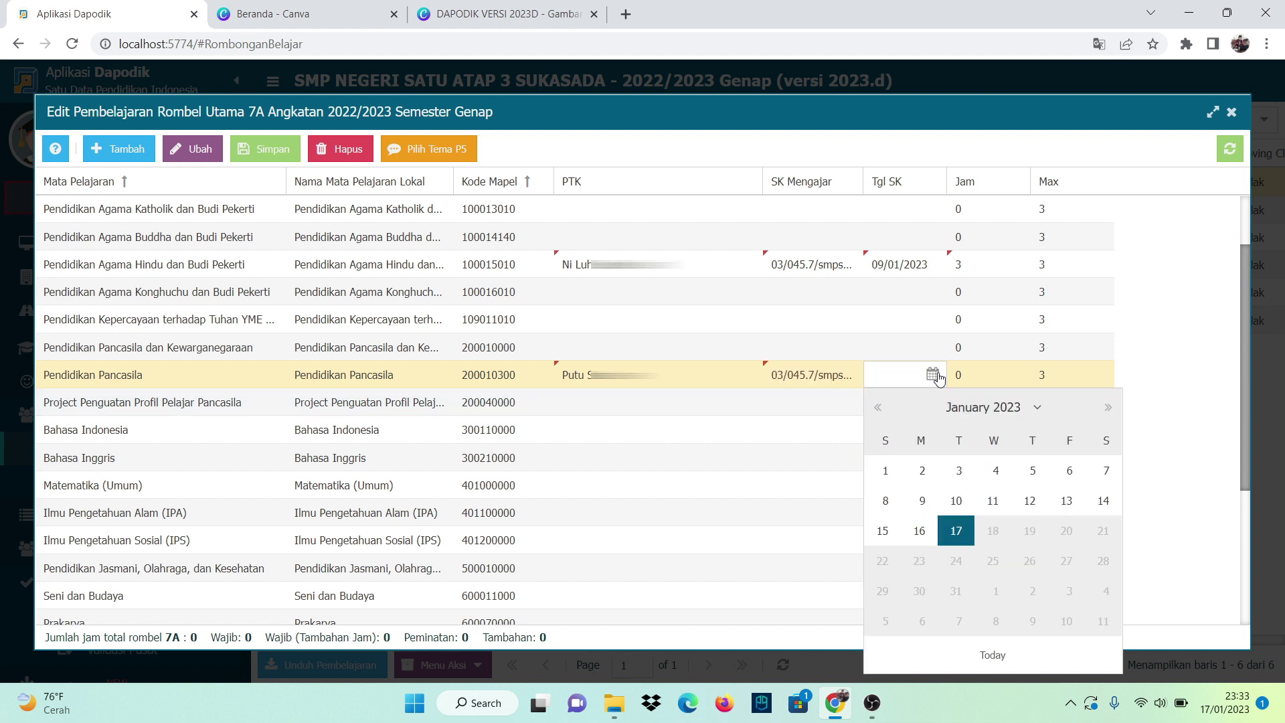
pyautogui.click(922, 500)
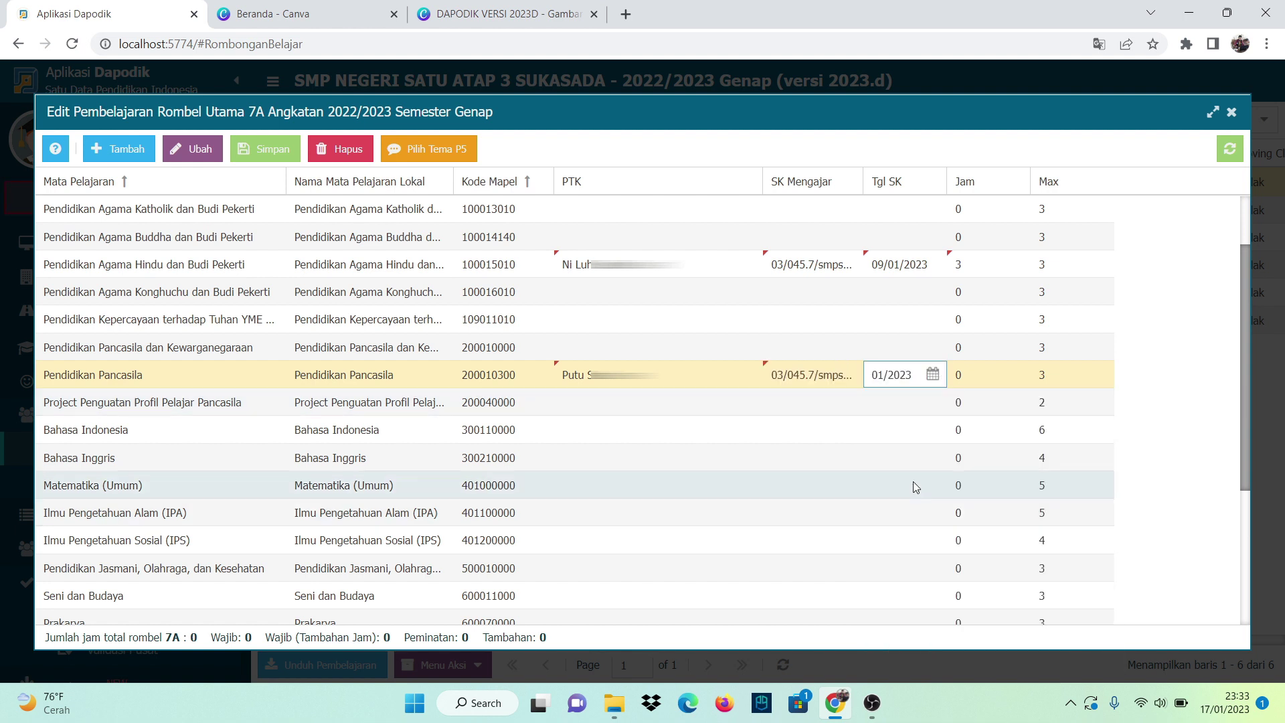
pyautogui.click(858, 423)
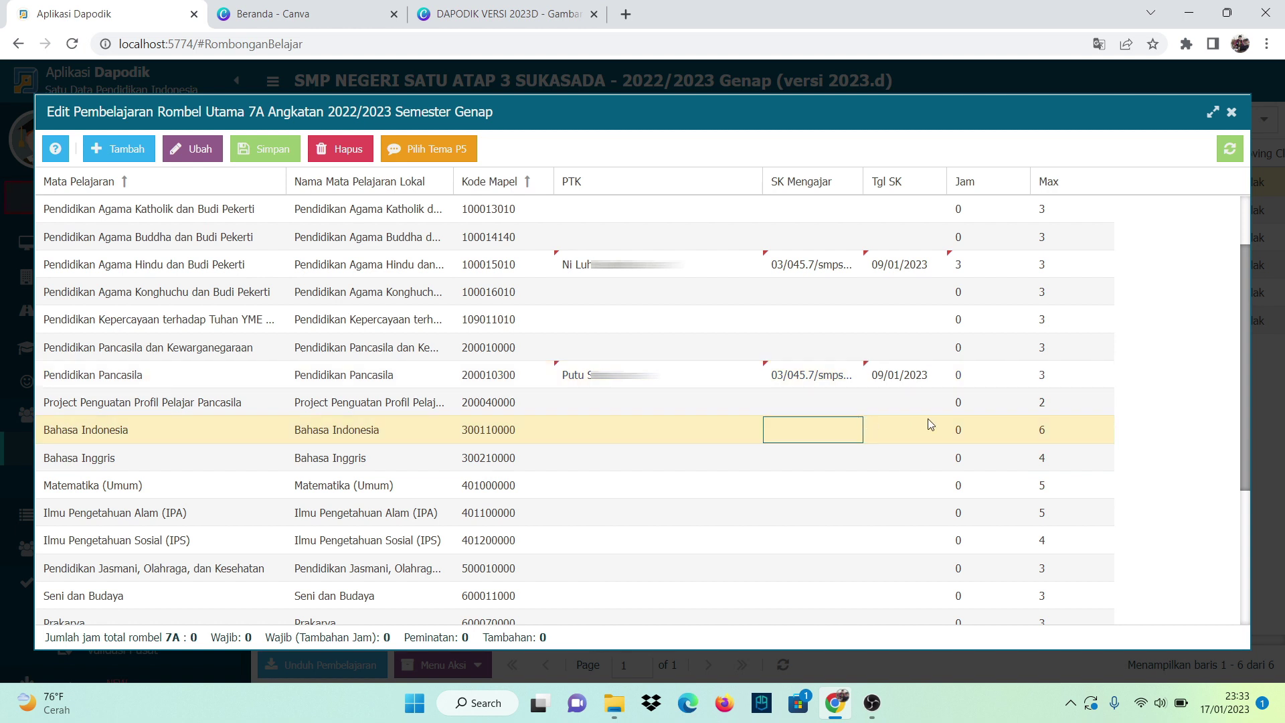
pyautogui.click(967, 376)
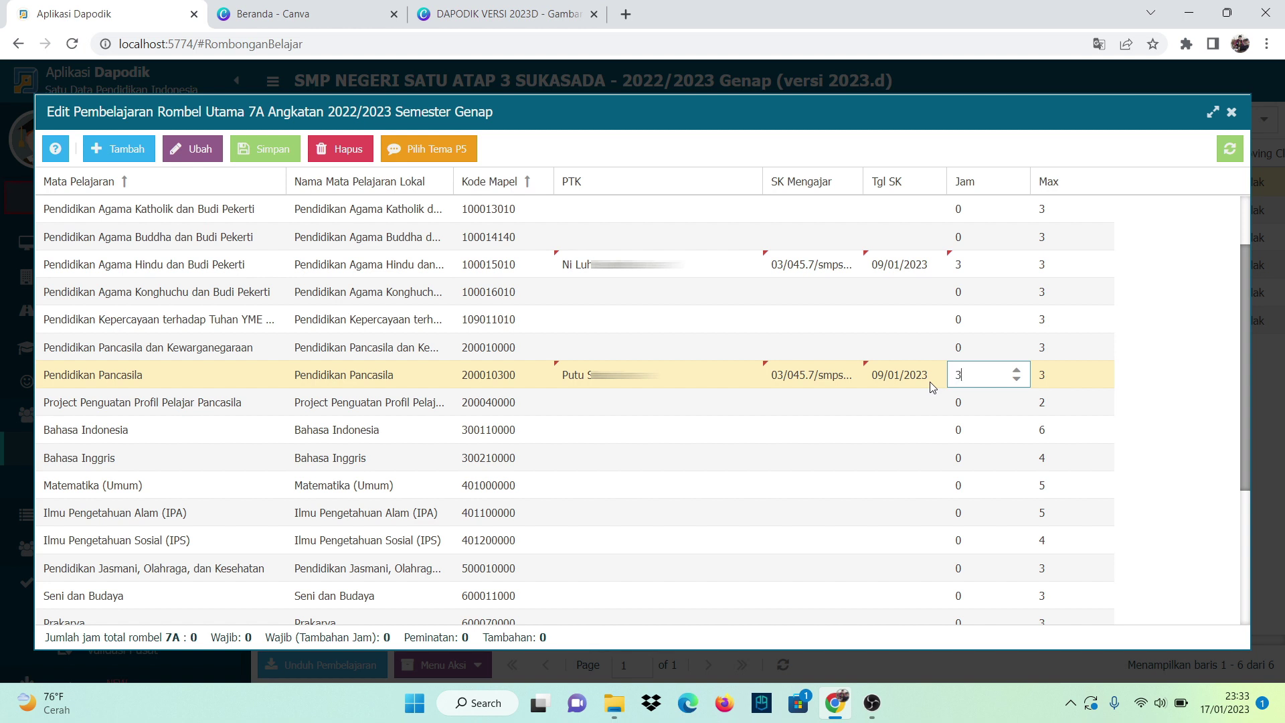
pyautogui.click(856, 415)
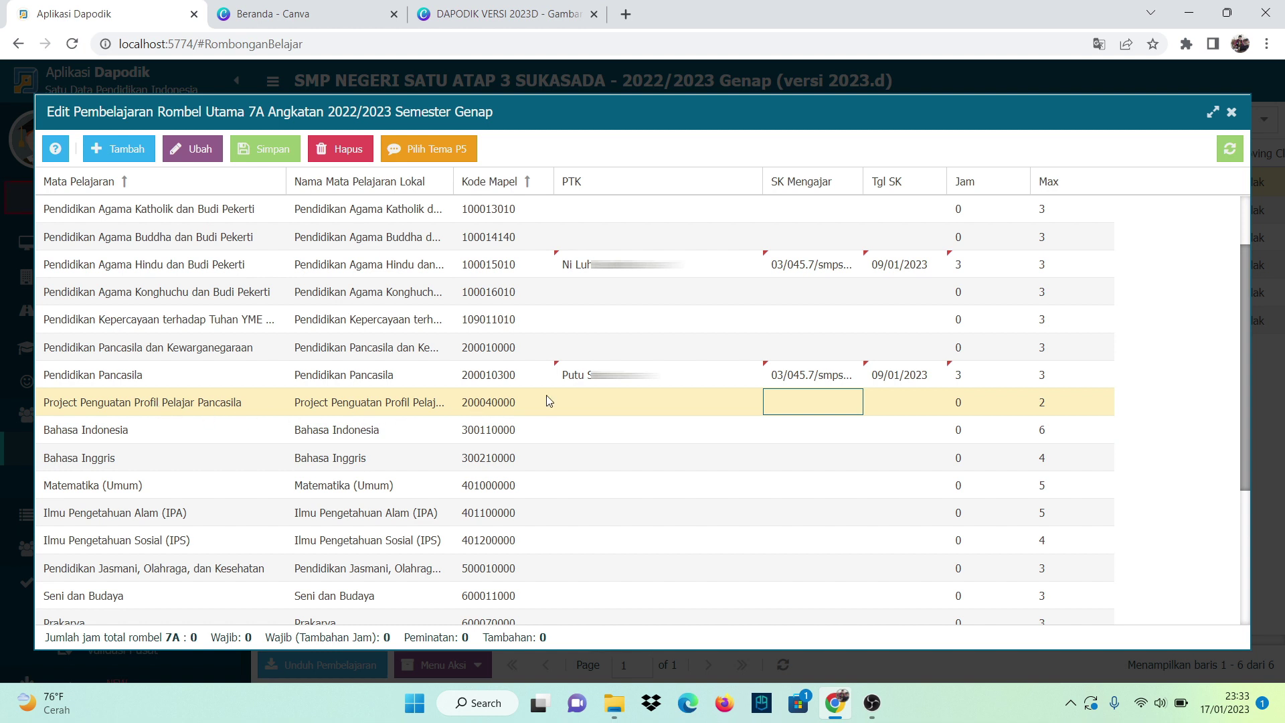
# - Assign the Pendidikan Pancasila teacher as PTK for Project Penguatan Profil Pelajar Pancasila as well
pyautogui.click(729, 401)
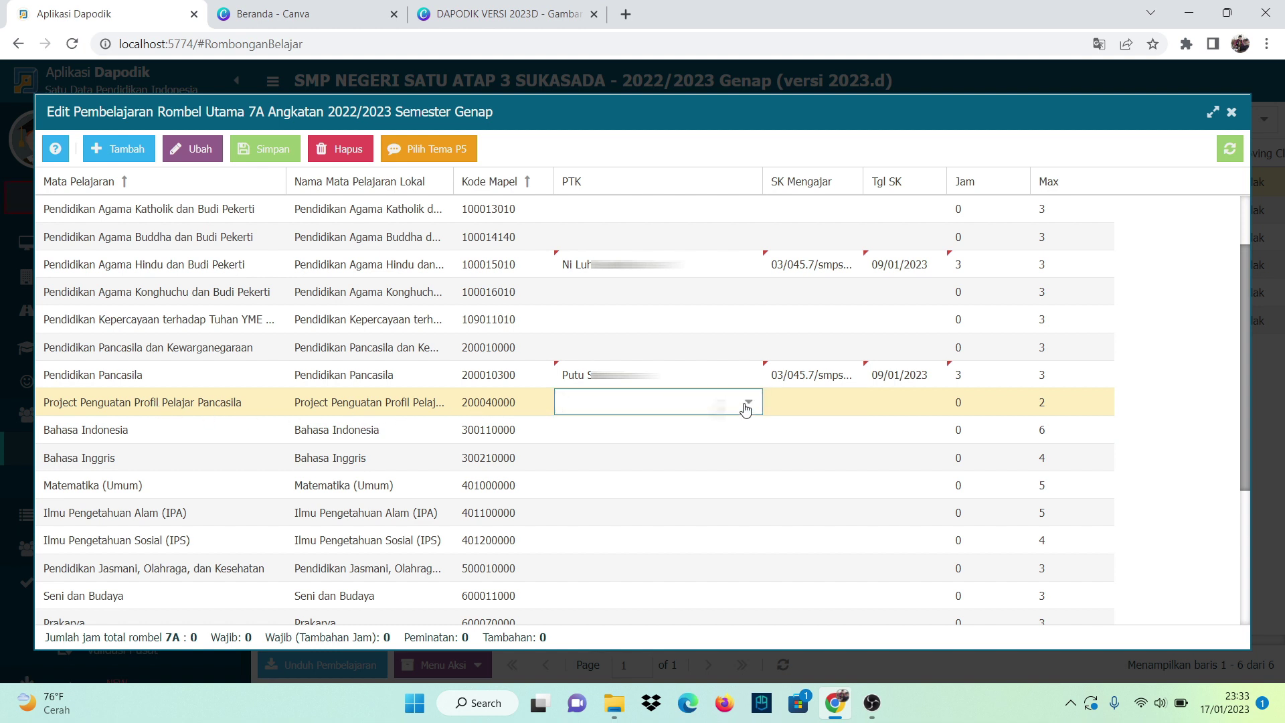
pyautogui.click(747, 403)
pyautogui.scroll(-2, 736, 455)
pyautogui.scroll(-5, 653, 455)
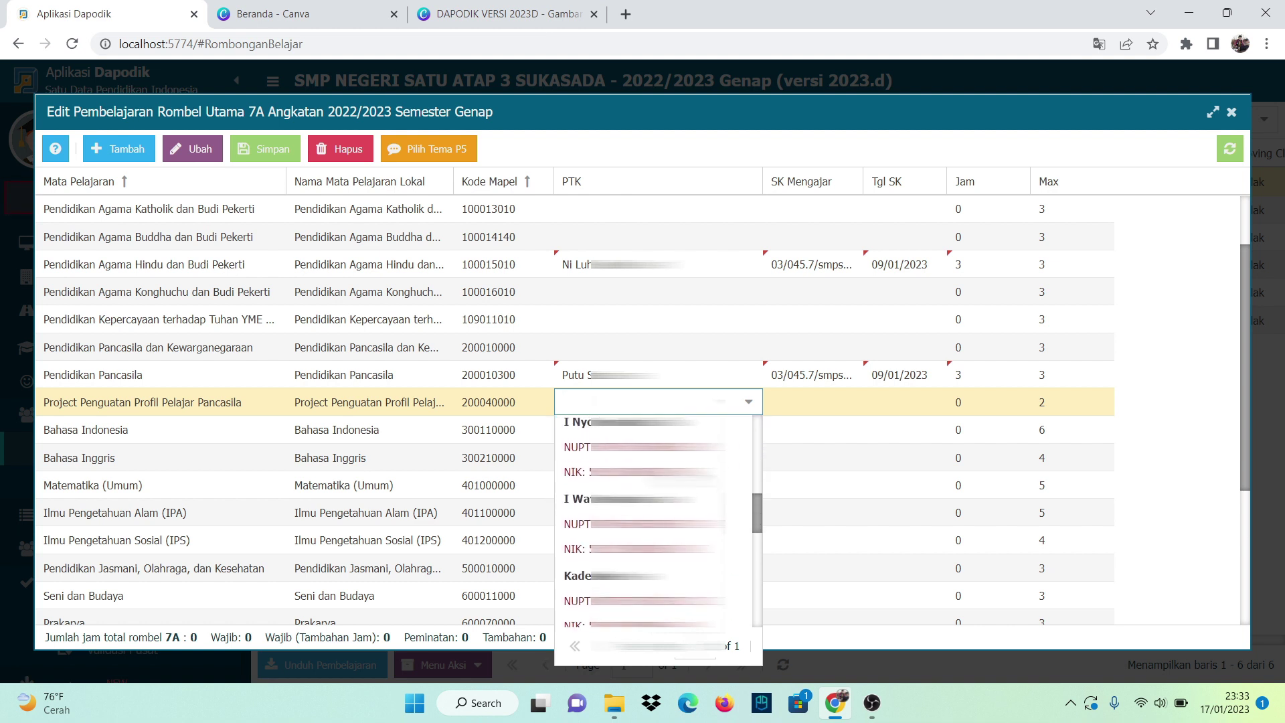
pyautogui.scroll(-8, 652, 516)
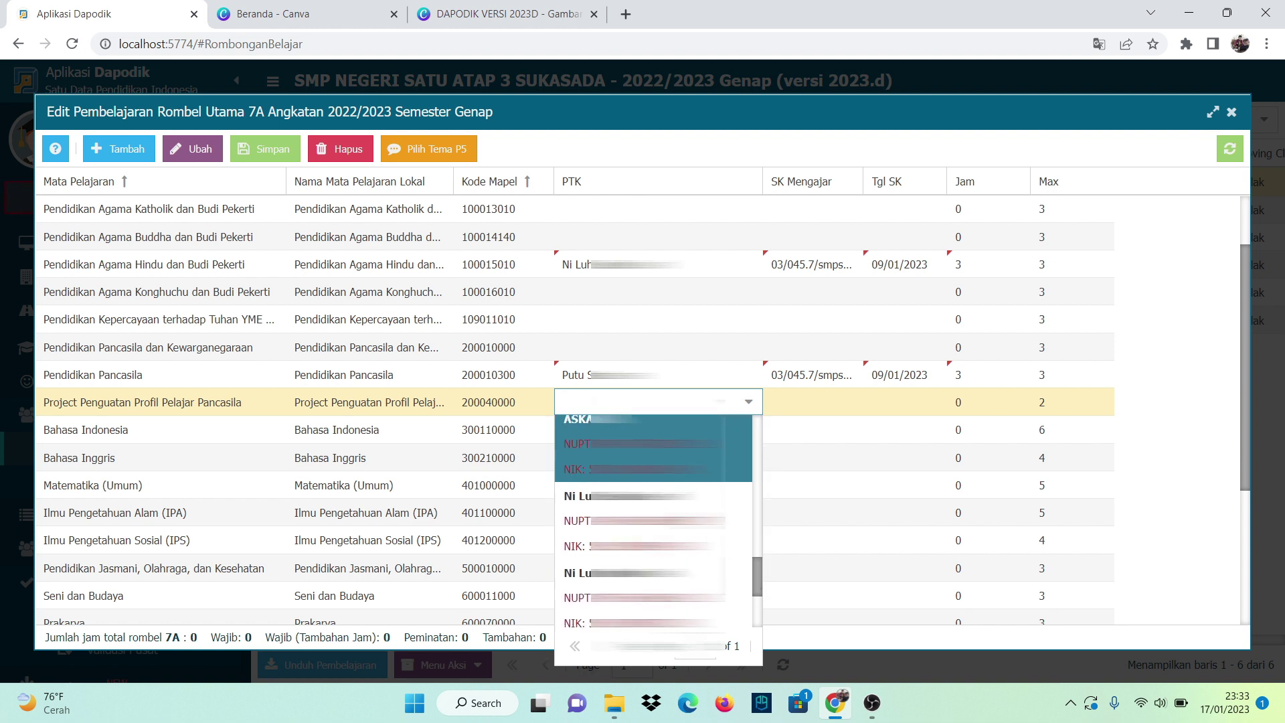
pyautogui.click(669, 512)
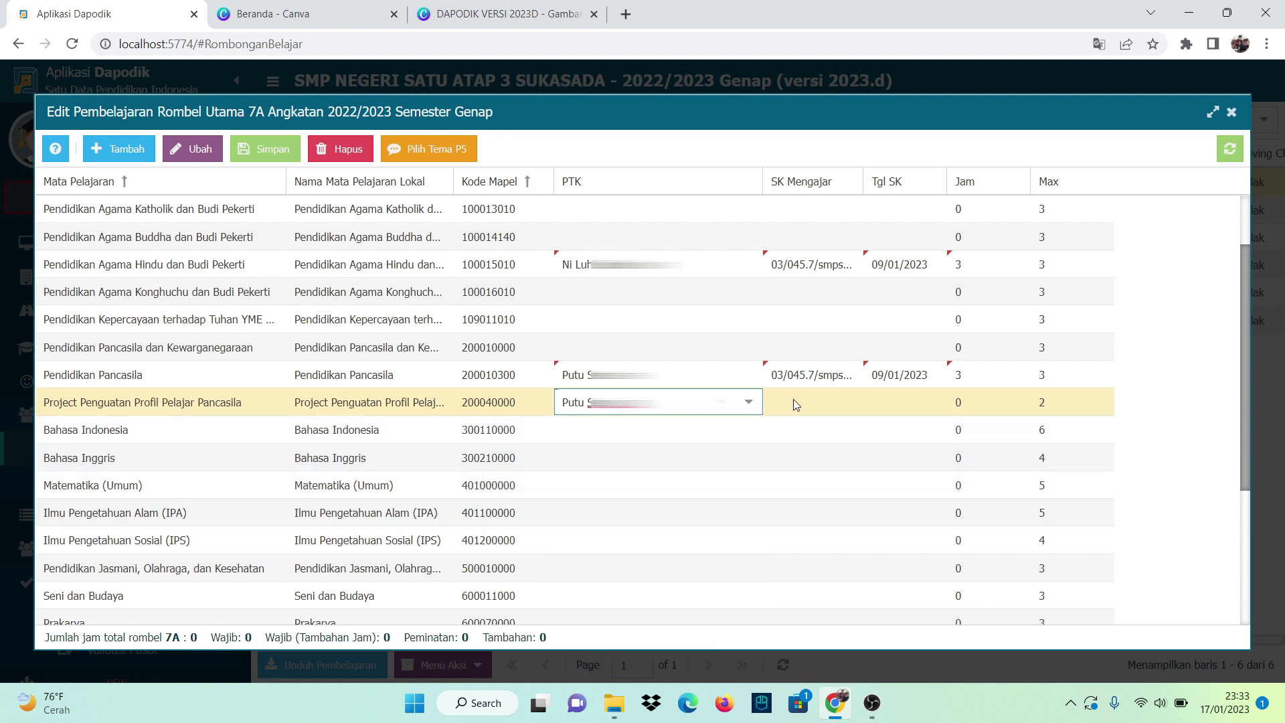
# - Fill in Project Penguatan Profil Pelajar Pancasila with the same SK Mengajar, Tgl SK 09/01/2023 and 2 hours
pyautogui.click(819, 401)
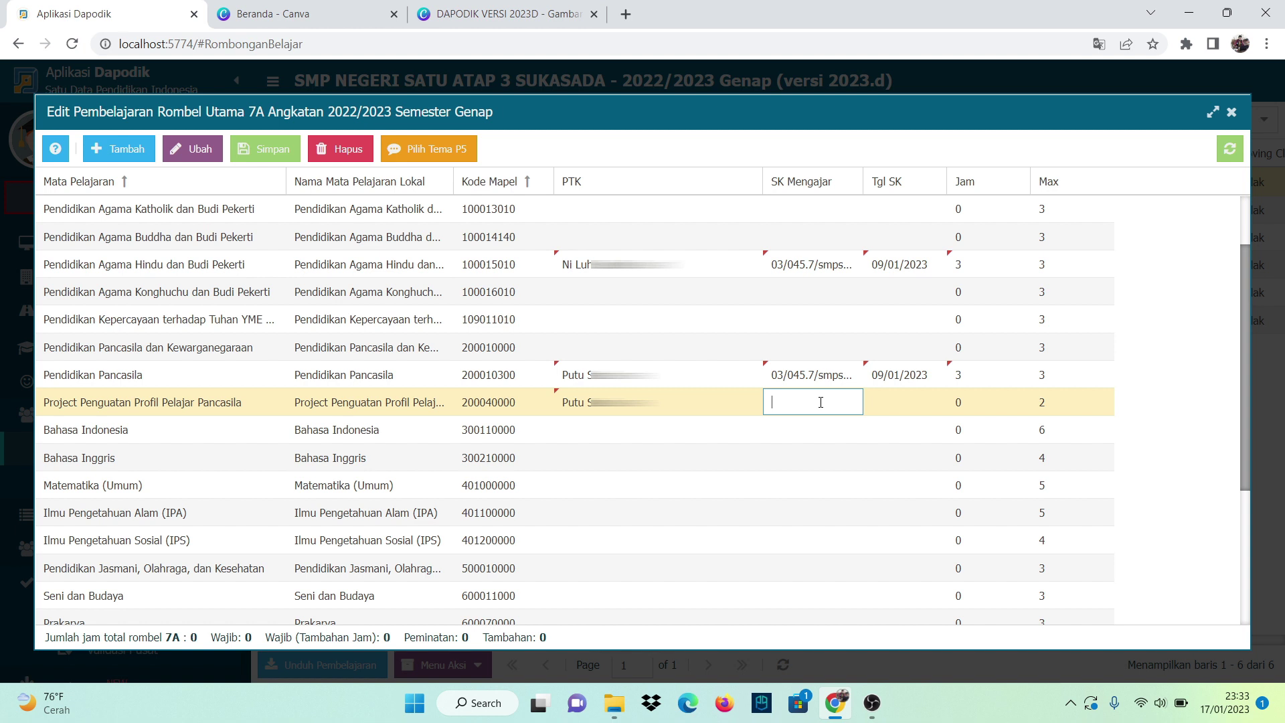
pyautogui.hotkey('ctrl', 'v')
pyautogui.click(902, 402)
pyautogui.click(932, 402)
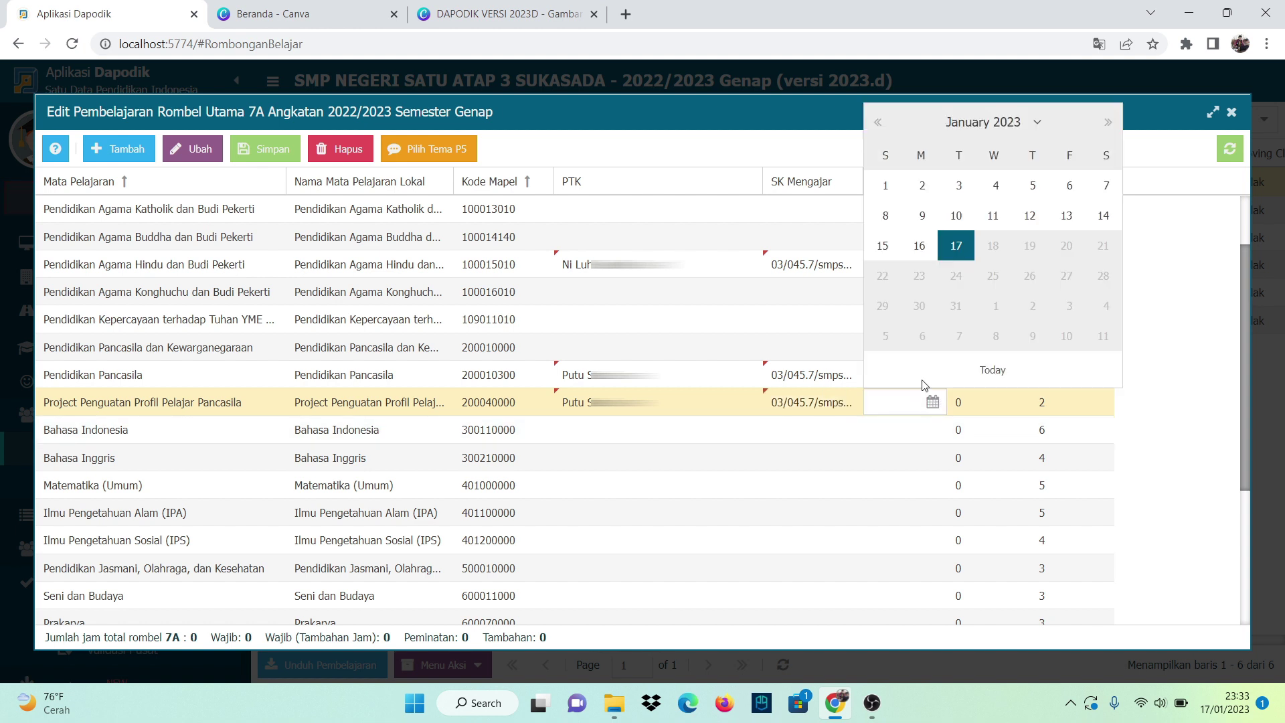
pyautogui.click(922, 215)
pyautogui.click(976, 398)
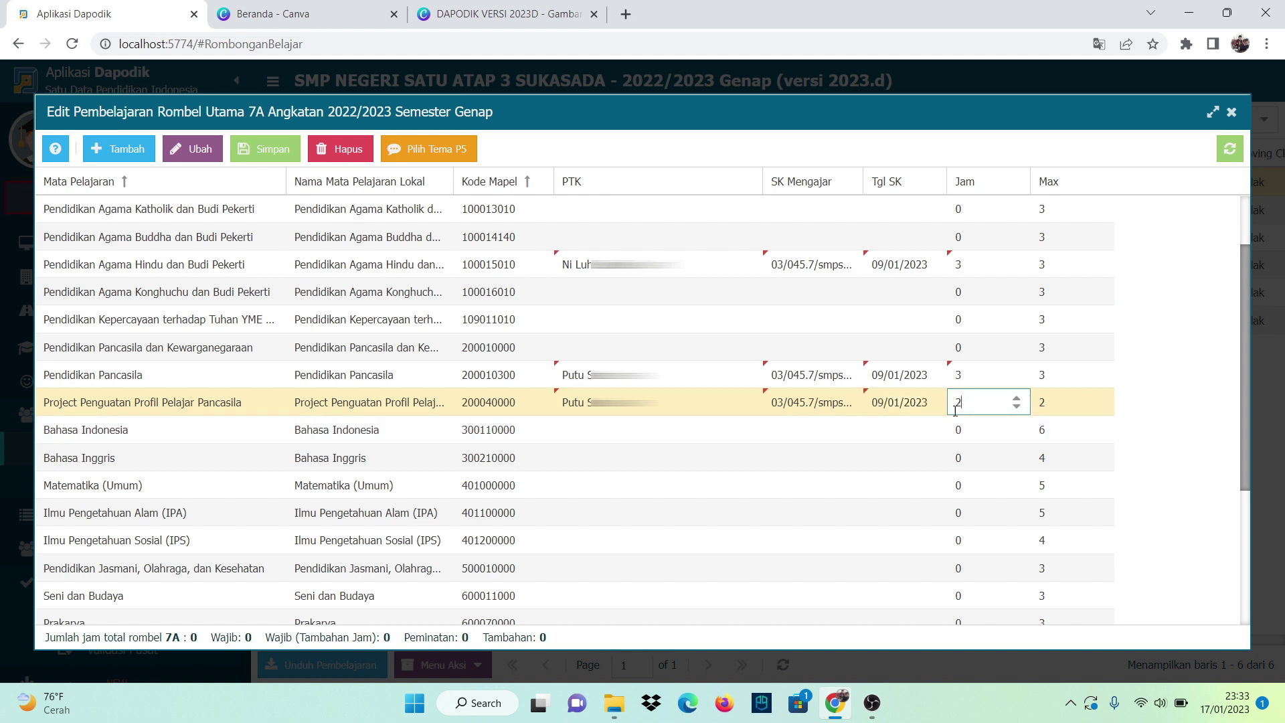
pyautogui.click(1133, 401)
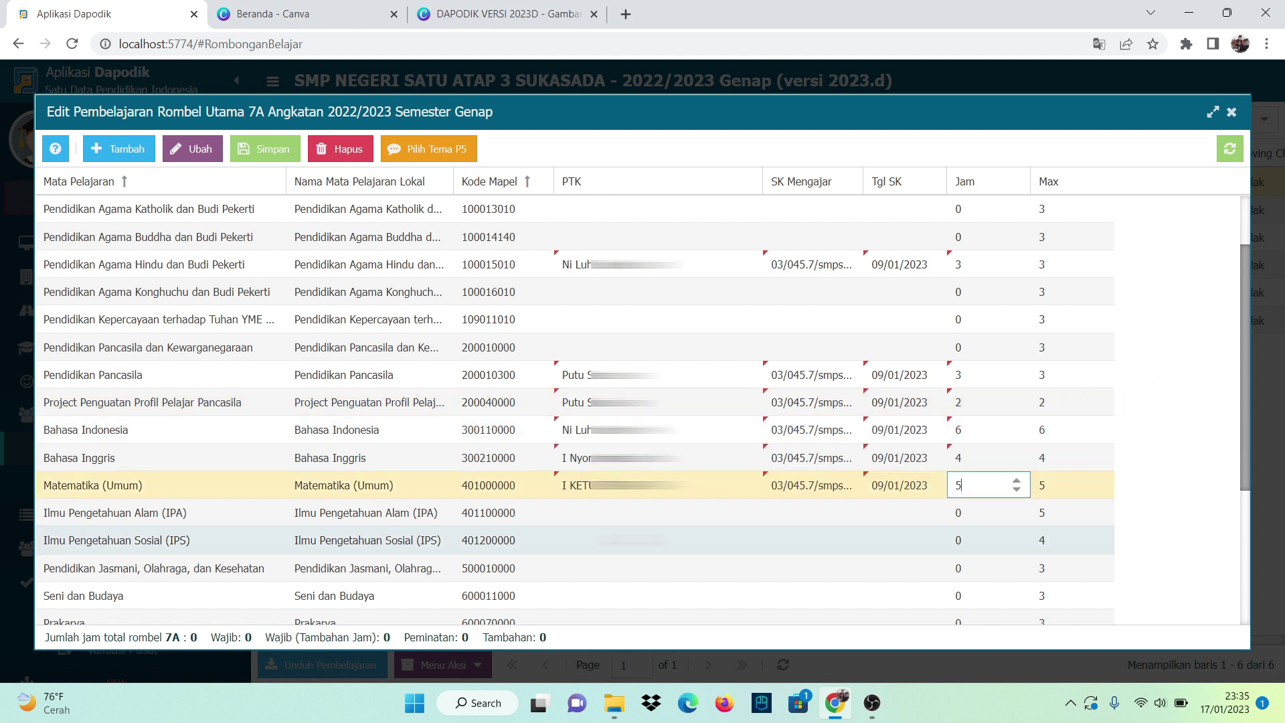
# - Open the PTK field of Ilmu Pengetahuan Alam (IPA), code 401100000, for editing
pyautogui.click(658, 512)
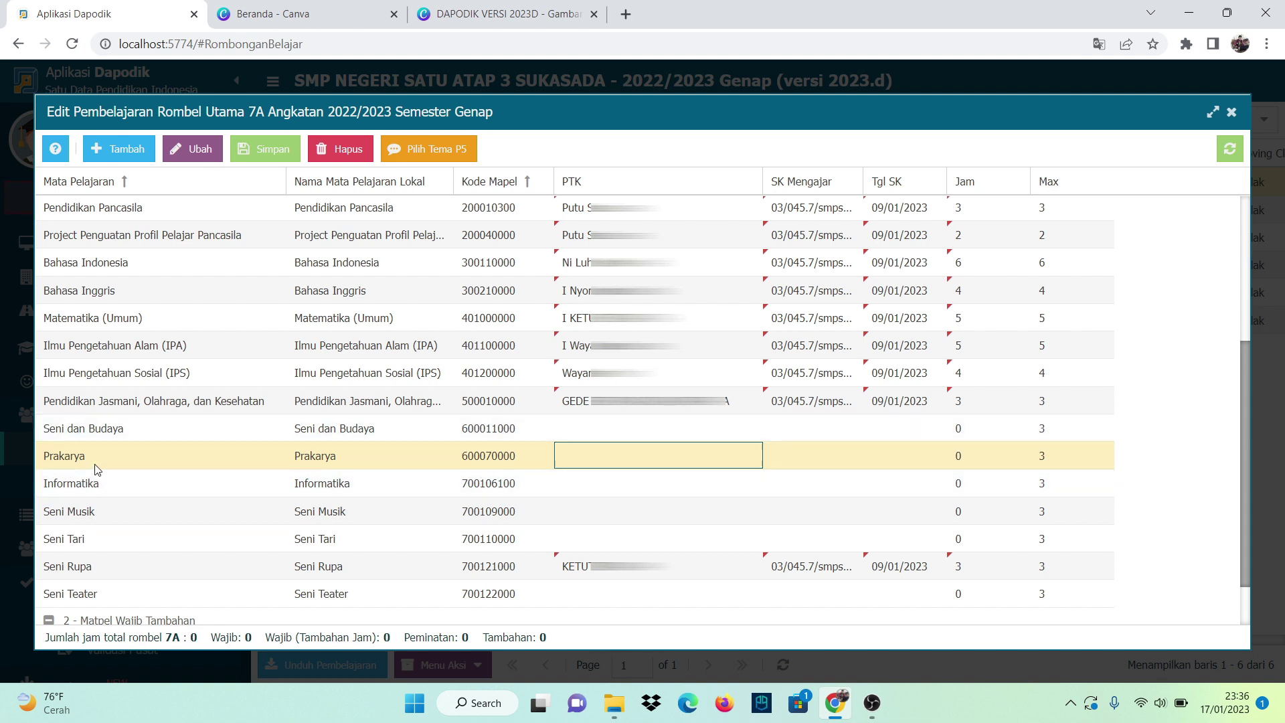
# - Assign the teacher (PTK) for Informatika, code 700106100
pyautogui.click(589, 488)
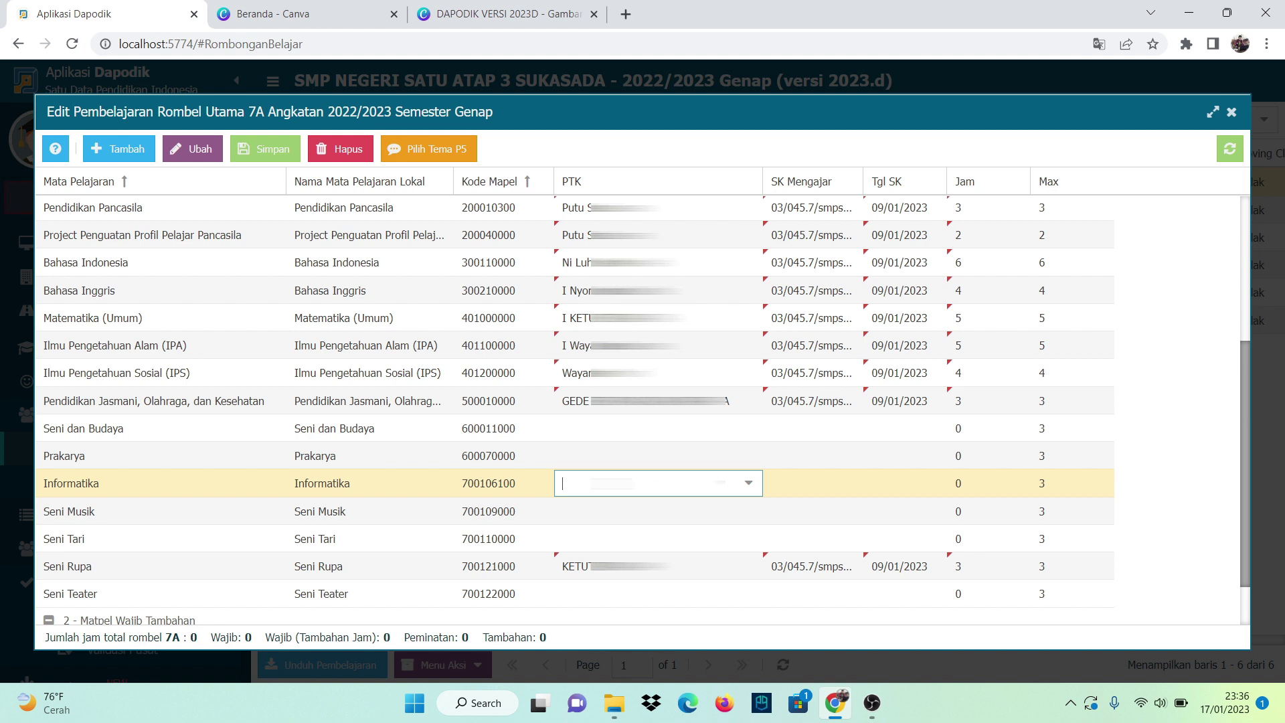
pyautogui.click(749, 483)
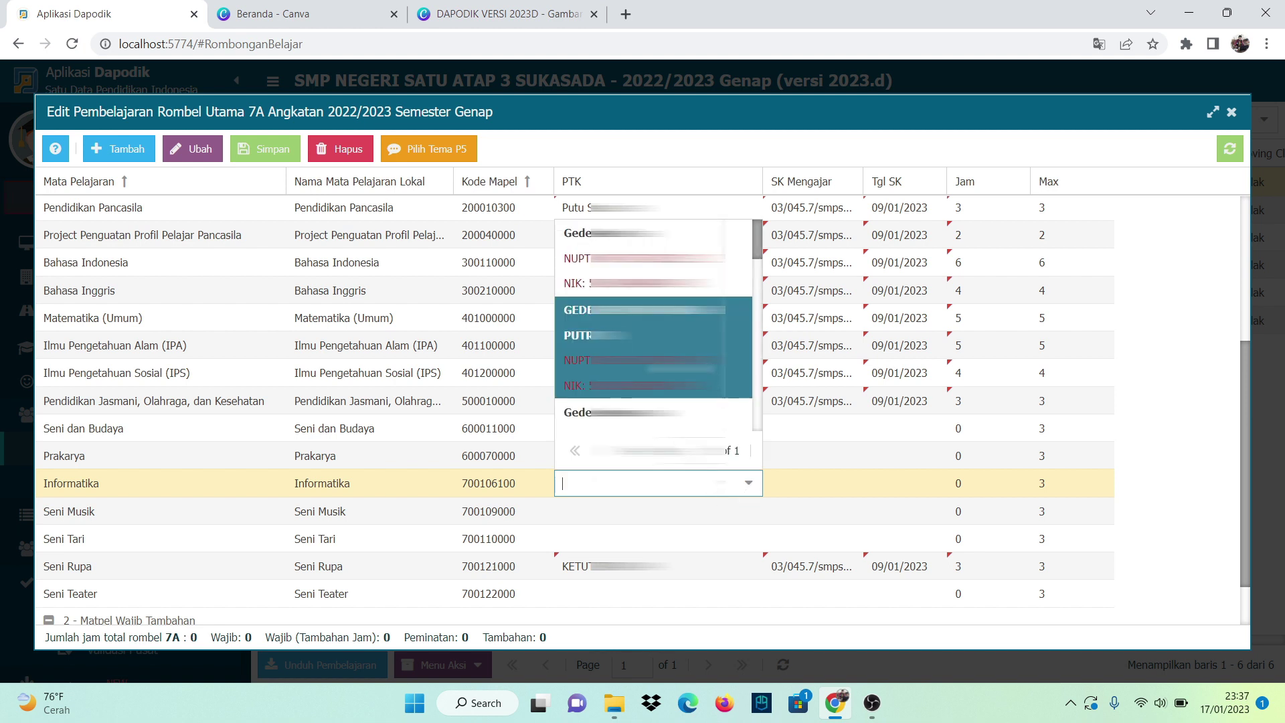
pyautogui.press('Return')
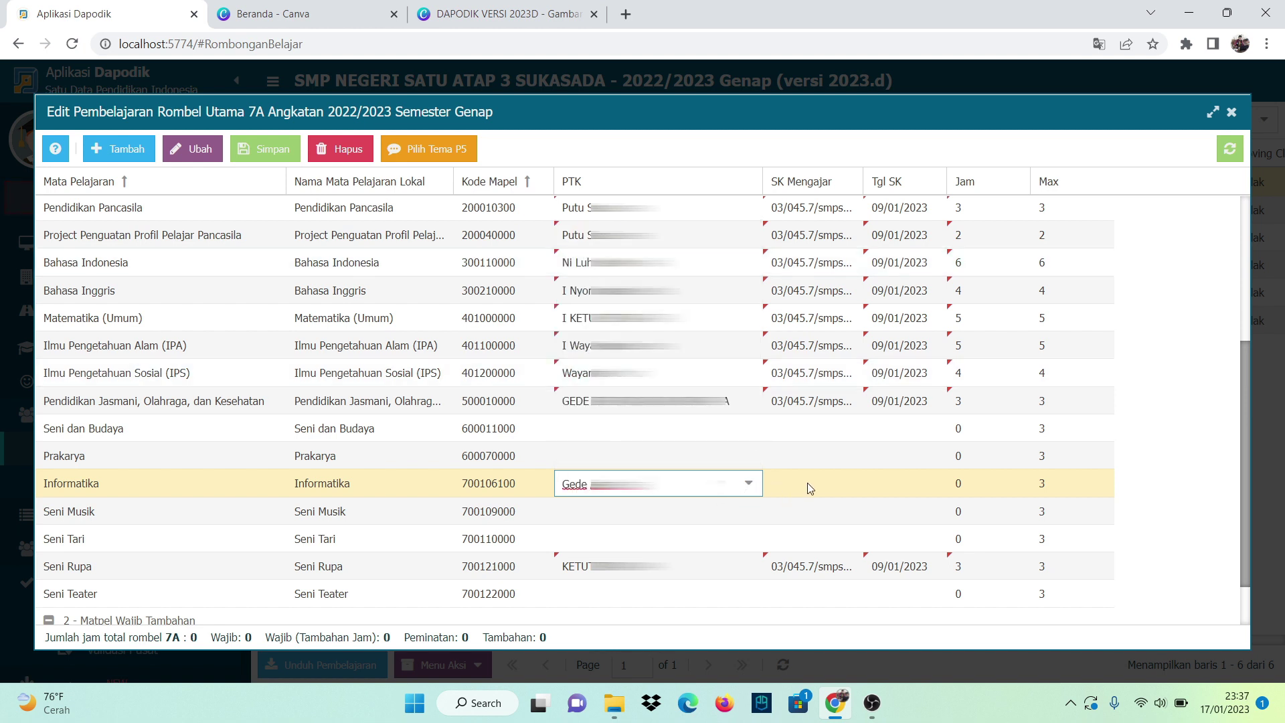
# - Fill in Informatika with SK Mengajar 03/045.7/smpsatap.3/2023, Tgl SK 09/01/2023 and 3 hours
pyautogui.click(808, 484)
pyautogui.hotkey('ctrl', 'v')
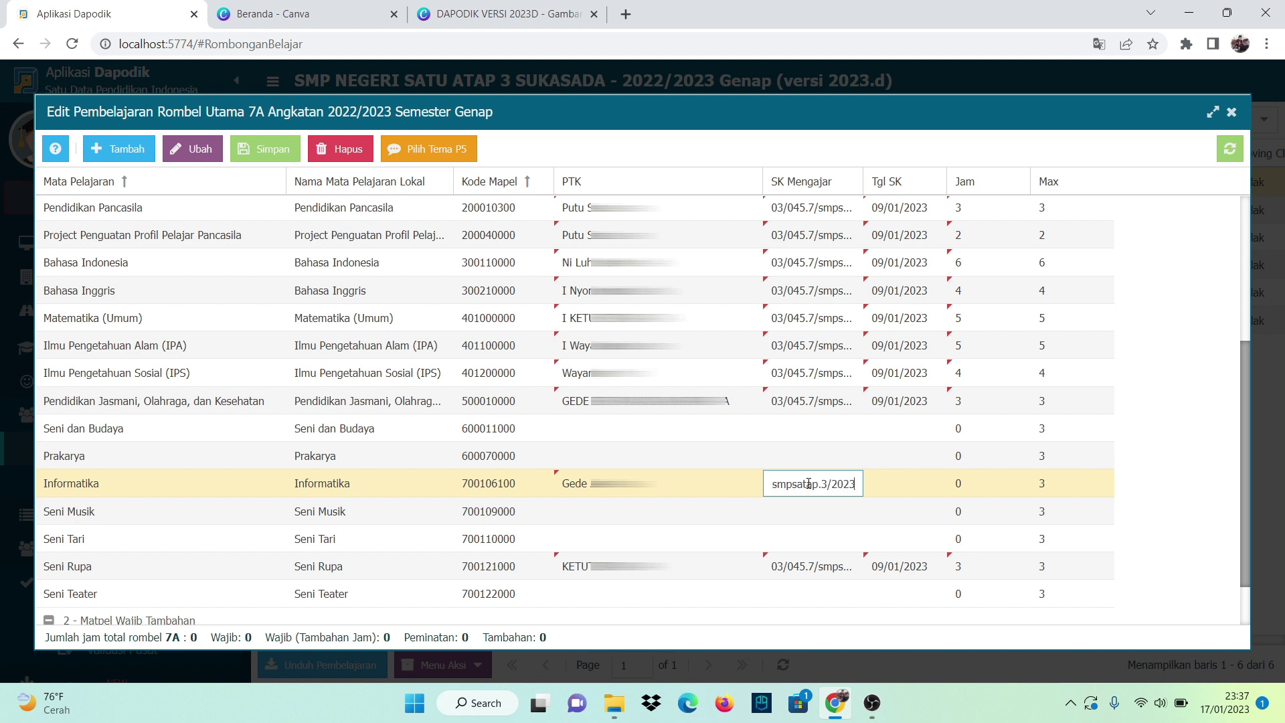
pyautogui.click(901, 482)
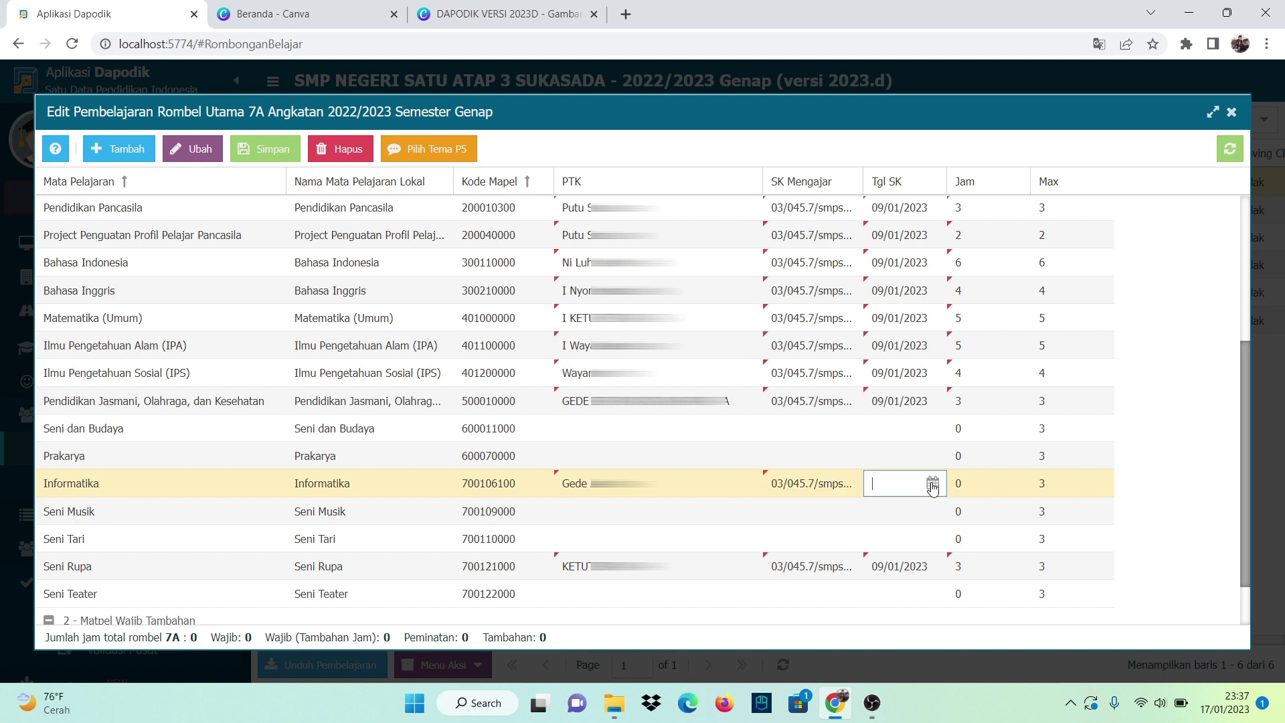
pyautogui.click(932, 483)
pyautogui.click(923, 297)
pyautogui.click(961, 486)
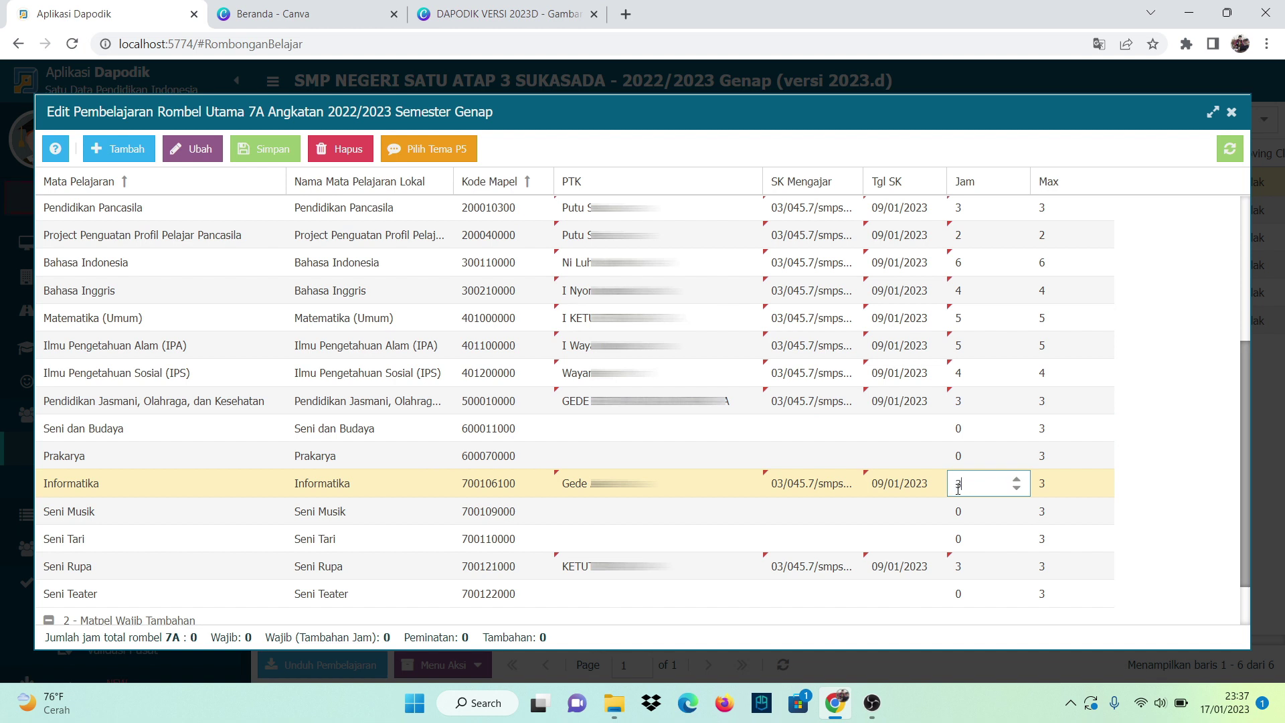
pyautogui.write('3')
pyautogui.click(1195, 478)
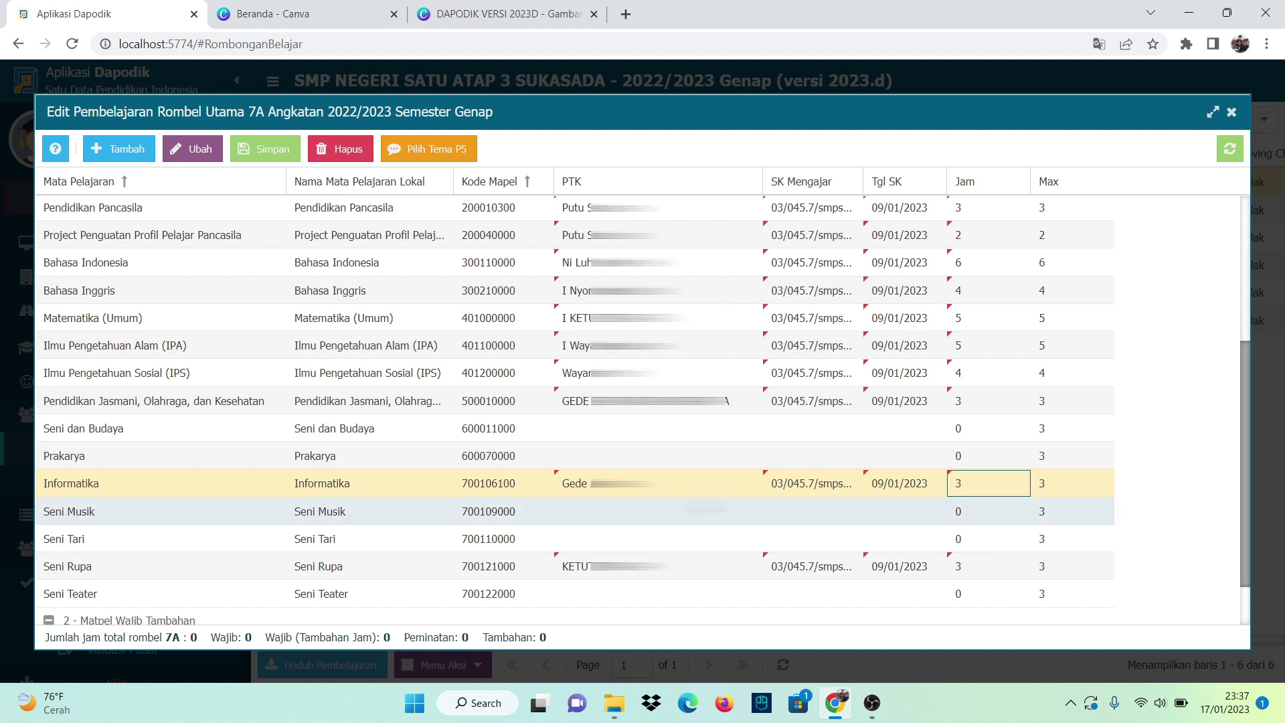
# - Rename the local subject name of Muatan Lokal Bahasa Daerah as Bahasa Bali
pyautogui.scroll(4, 415, 461)
pyautogui.scroll(-3, 405, 445)
pyautogui.scroll(-2, 402, 443)
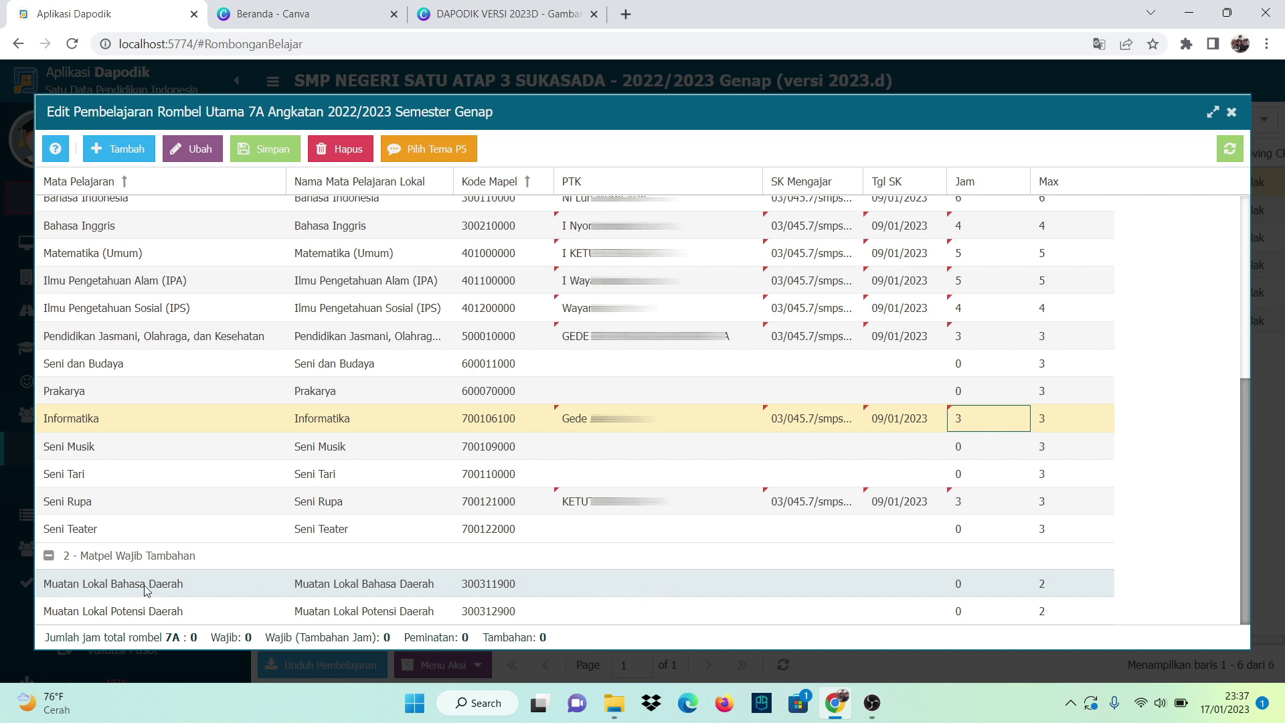
pyautogui.click(358, 588)
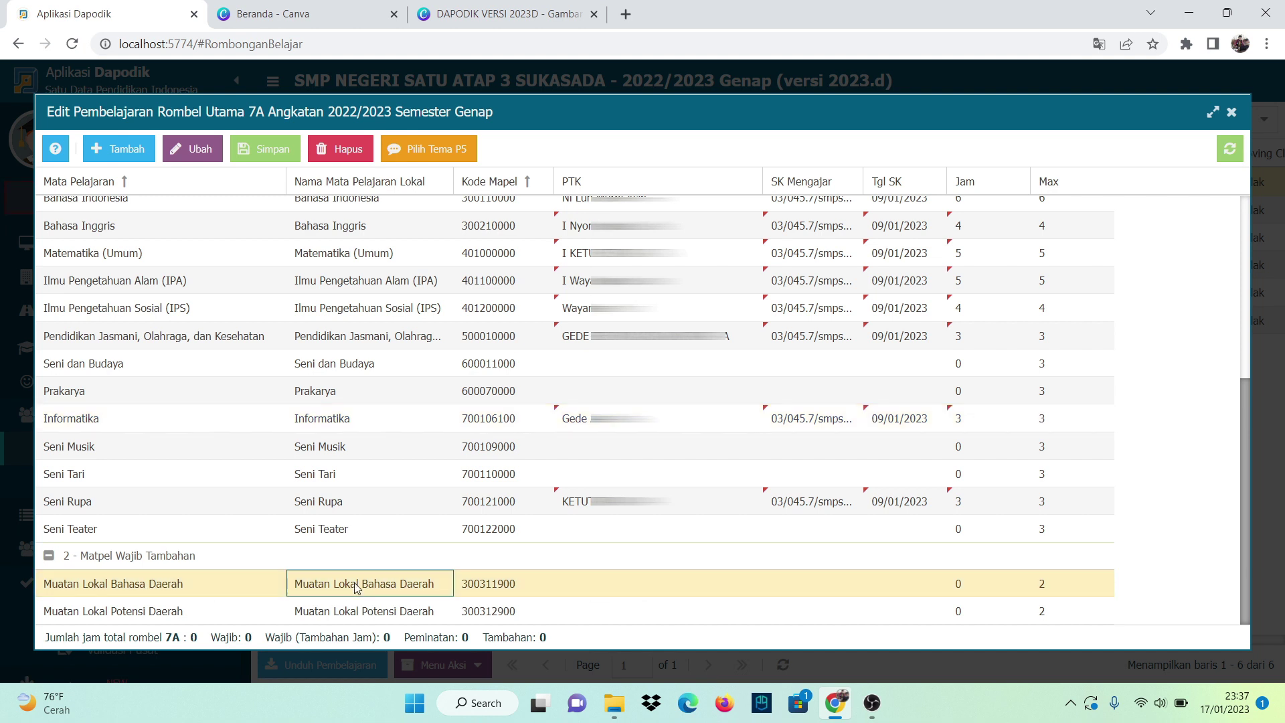
pyautogui.moveTo(443, 583); pyautogui.dragTo(261, 613)
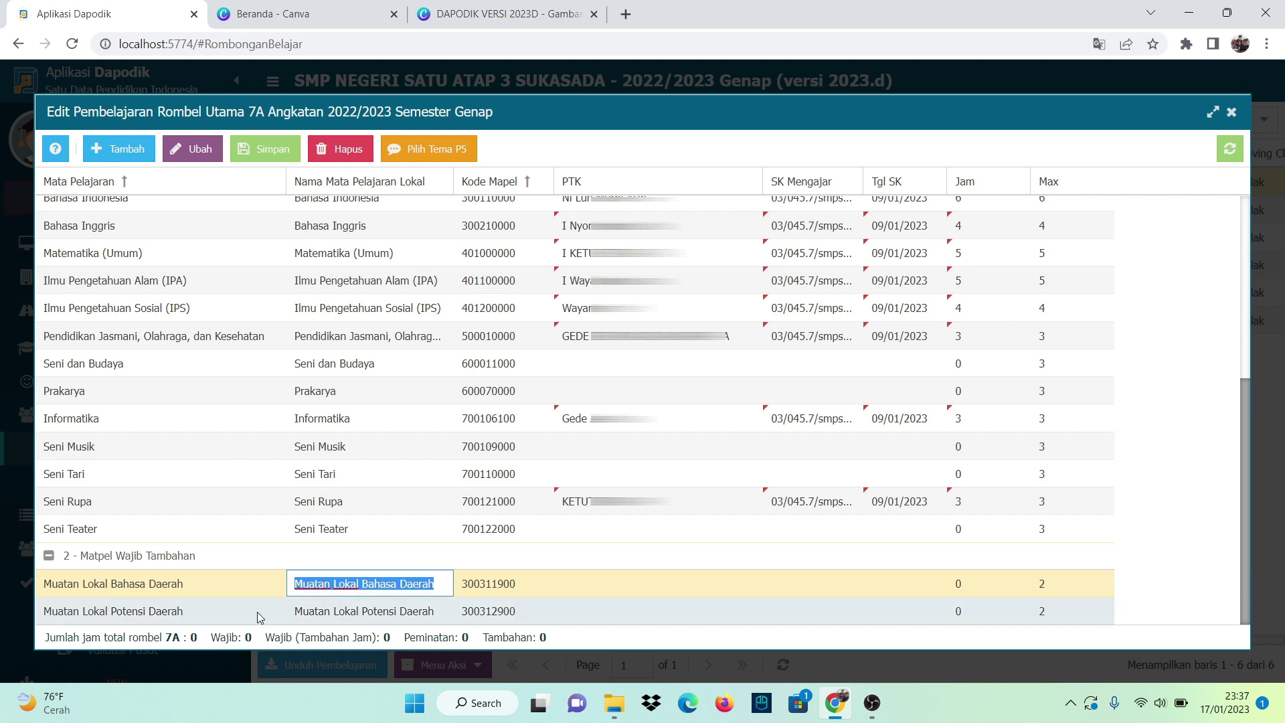
pyautogui.moveTo(363, 587); pyautogui.dragTo(293, 592)
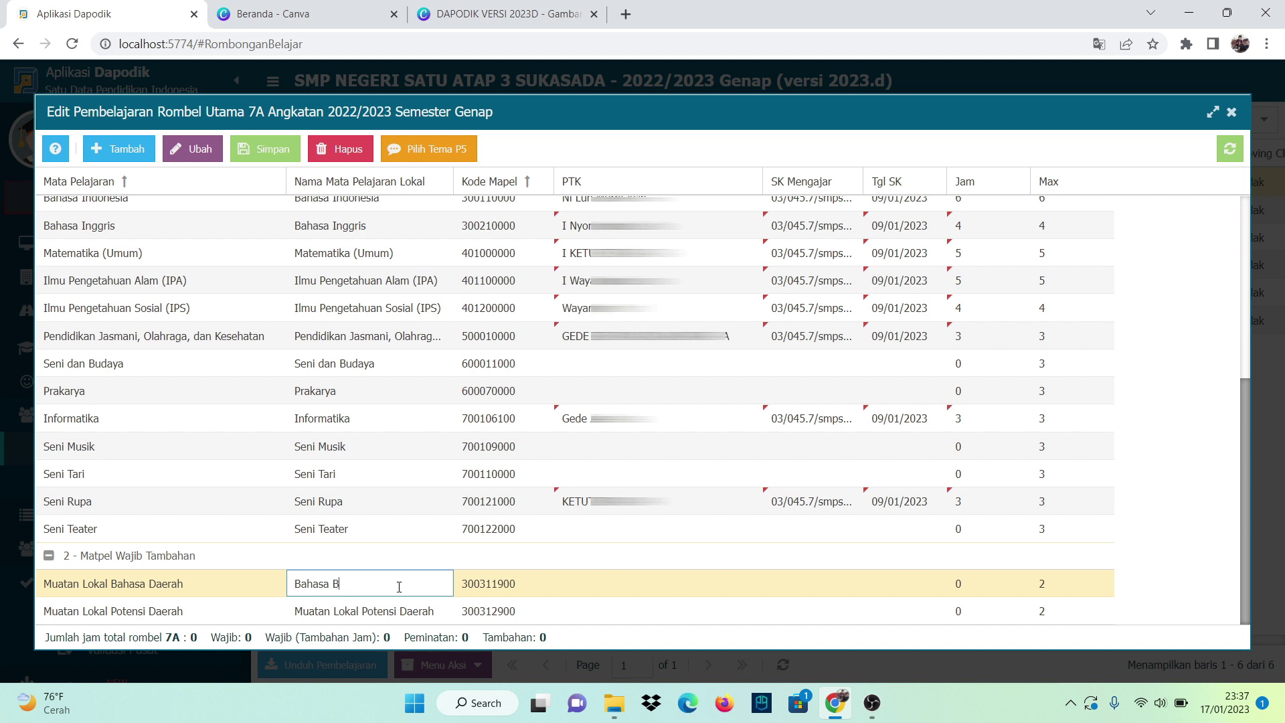
# - Assign the teacher (PTK) for Muatan Lokal Bahasa Daerah, code 300311900
pyautogui.click(579, 594)
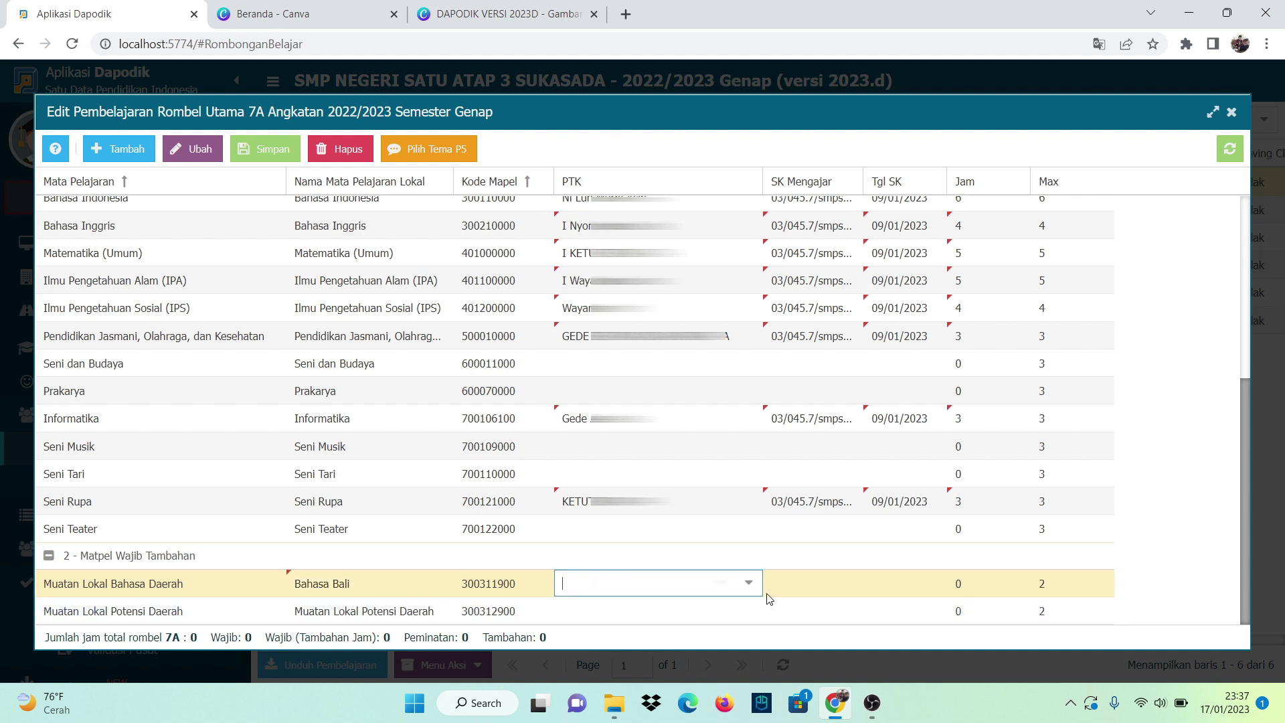
pyautogui.click(751, 586)
pyautogui.scroll(-1, 656, 429)
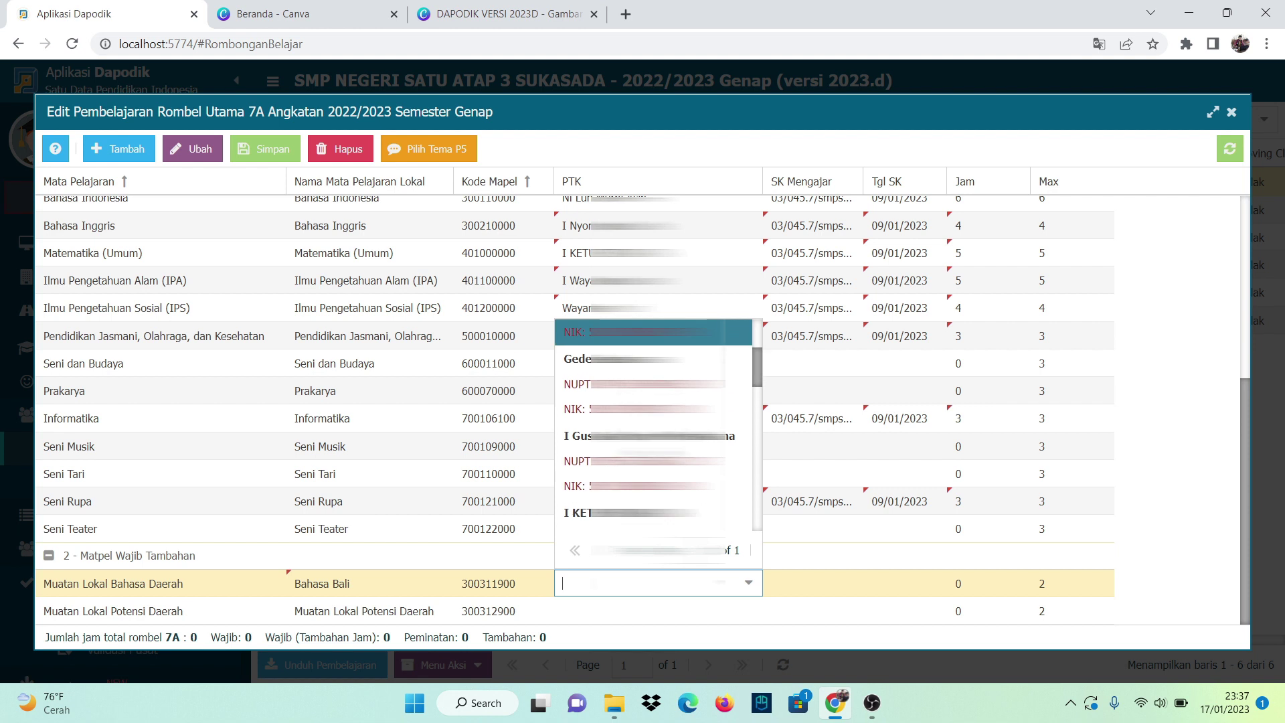
pyautogui.click(642, 418)
# - Fill in Muatan Lokal Bahasa Daerah with SK Mengajar 03/045.7/smpsatap.3/2023 and Tgl SK 09/01/2023, and save the lesson list
pyautogui.click(836, 595)
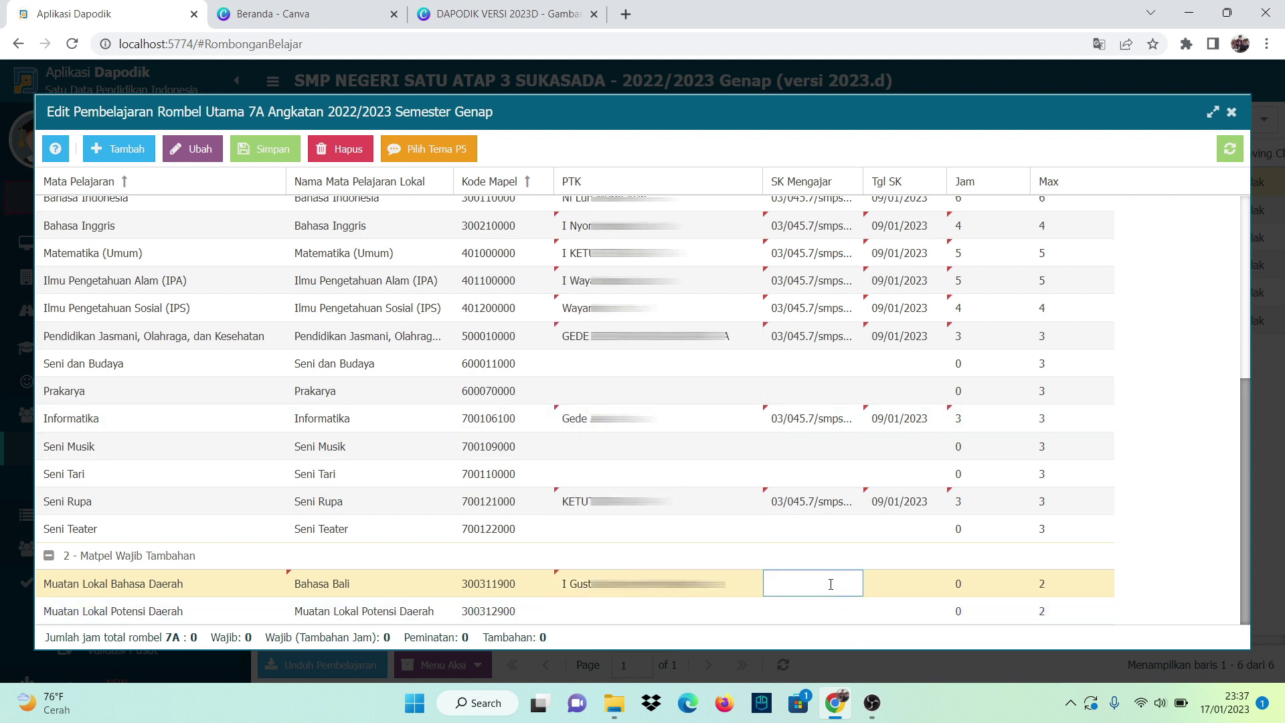
pyautogui.hotkey('ctrl', 'v')
pyautogui.click(909, 589)
pyautogui.click(934, 590)
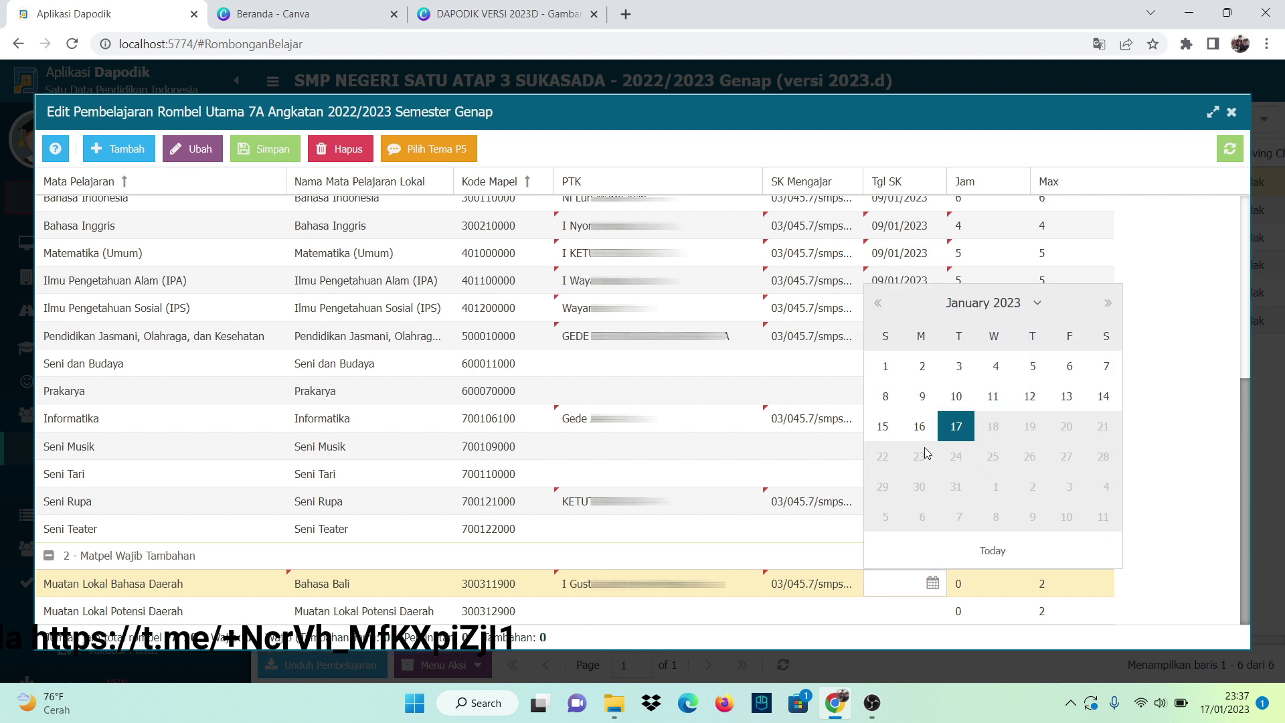
pyautogui.click(921, 396)
pyautogui.click(1164, 517)
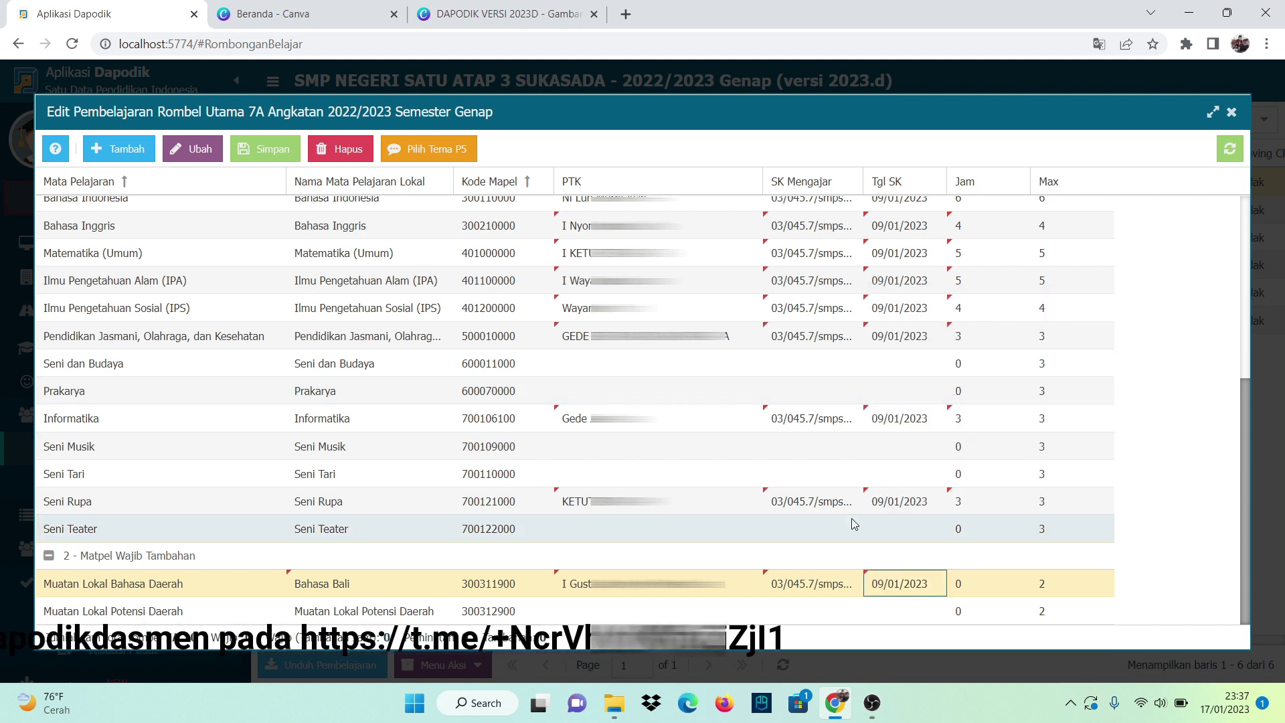
pyautogui.click(258, 153)
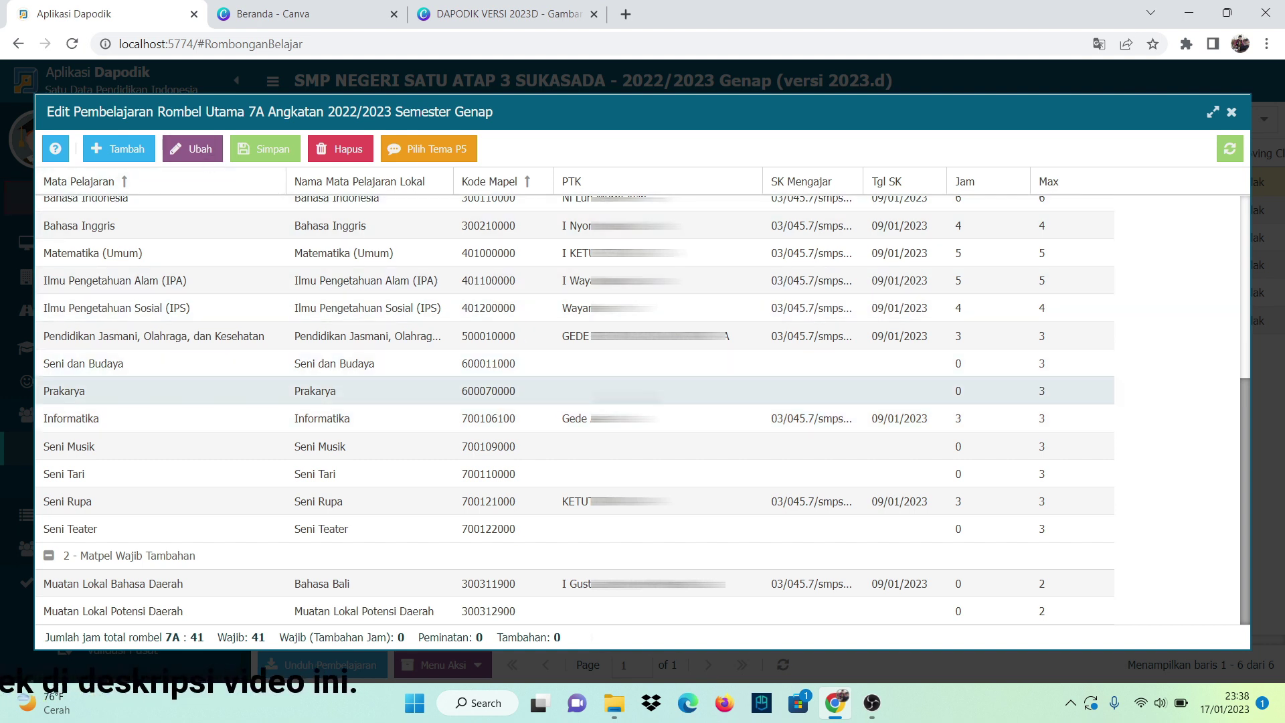
# - Start adding a lesson to class 7A under the hour allocation 9 - Matpel Tambahan
pyautogui.click(121, 151)
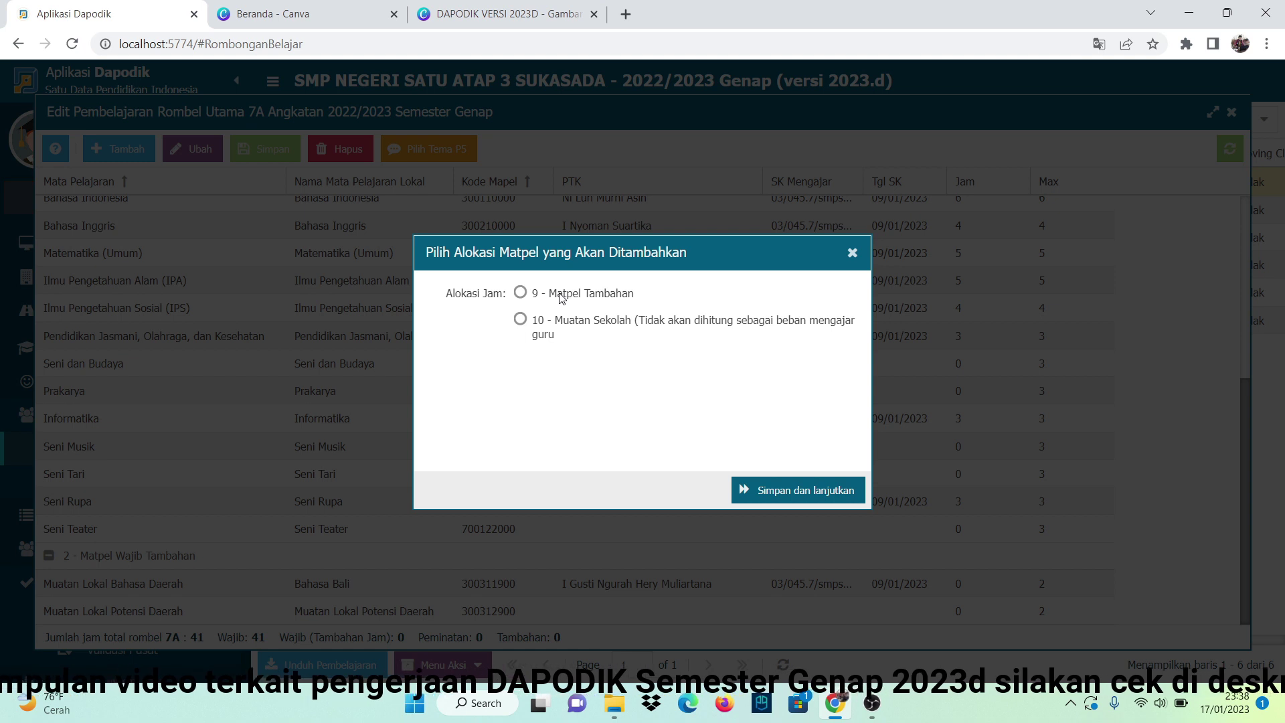
pyautogui.click(521, 292)
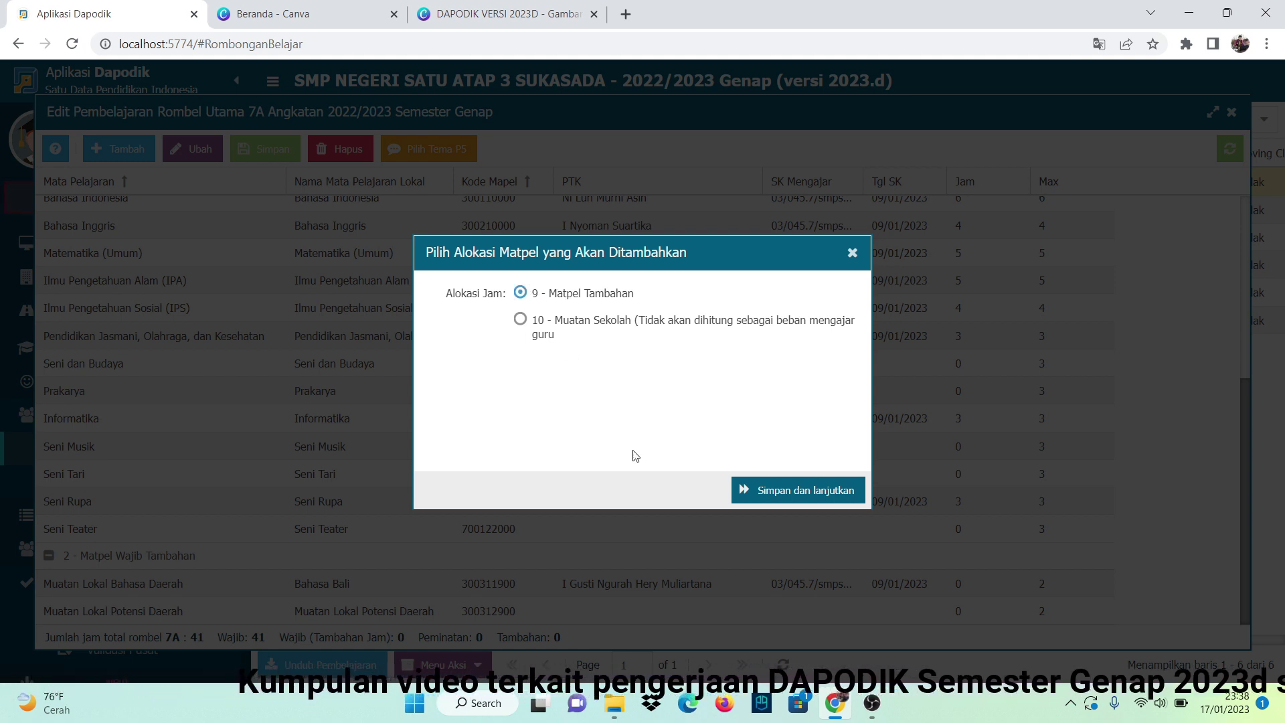
pyautogui.click(812, 493)
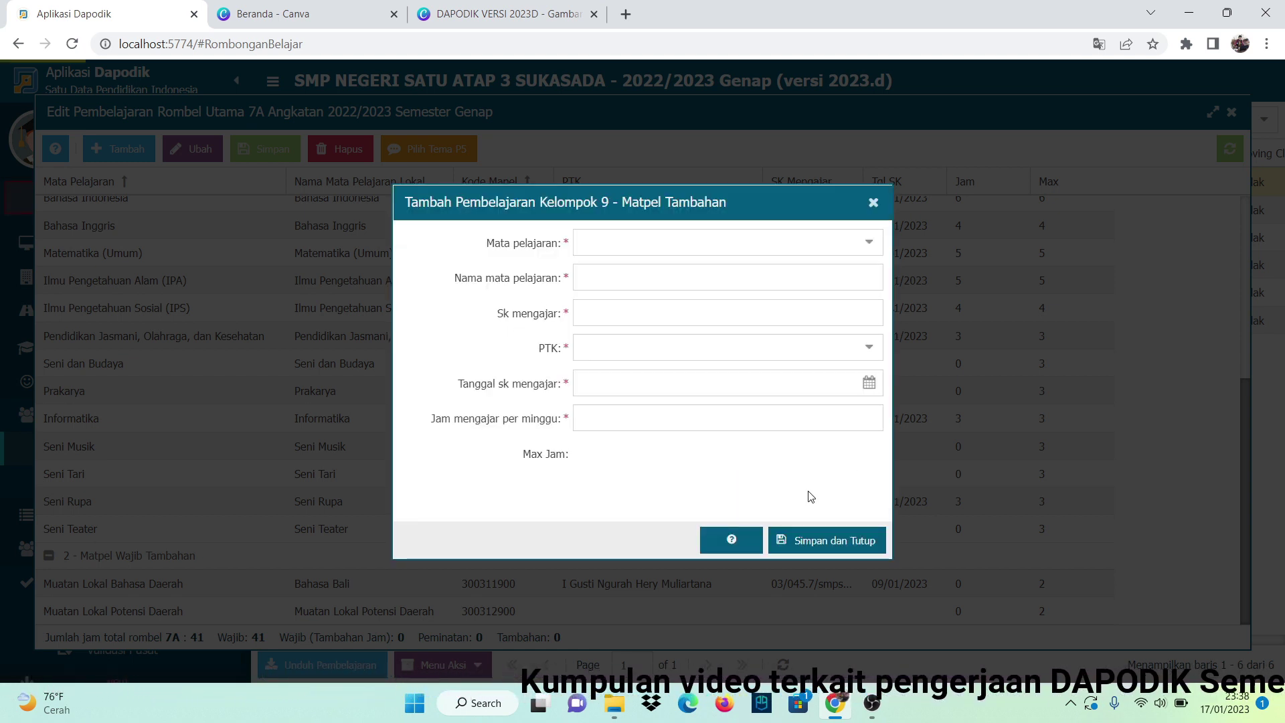
# - Choose the subject 500050000 - Bimbingan dan Konseling/Konselor (BP/BK) and name it Bimbingan dan Konseling (BK)
pyautogui.click(866, 252)
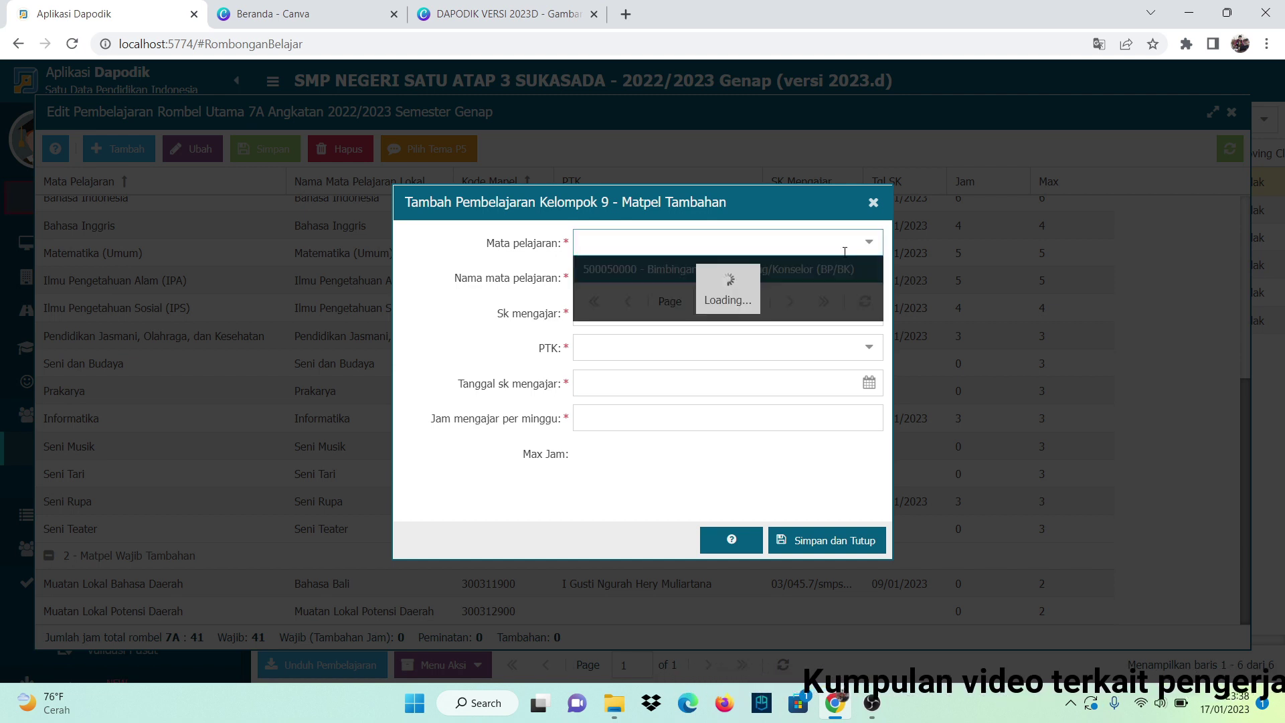
pyautogui.click(727, 268)
pyautogui.moveTo(792, 277); pyautogui.dragTo(774, 276)
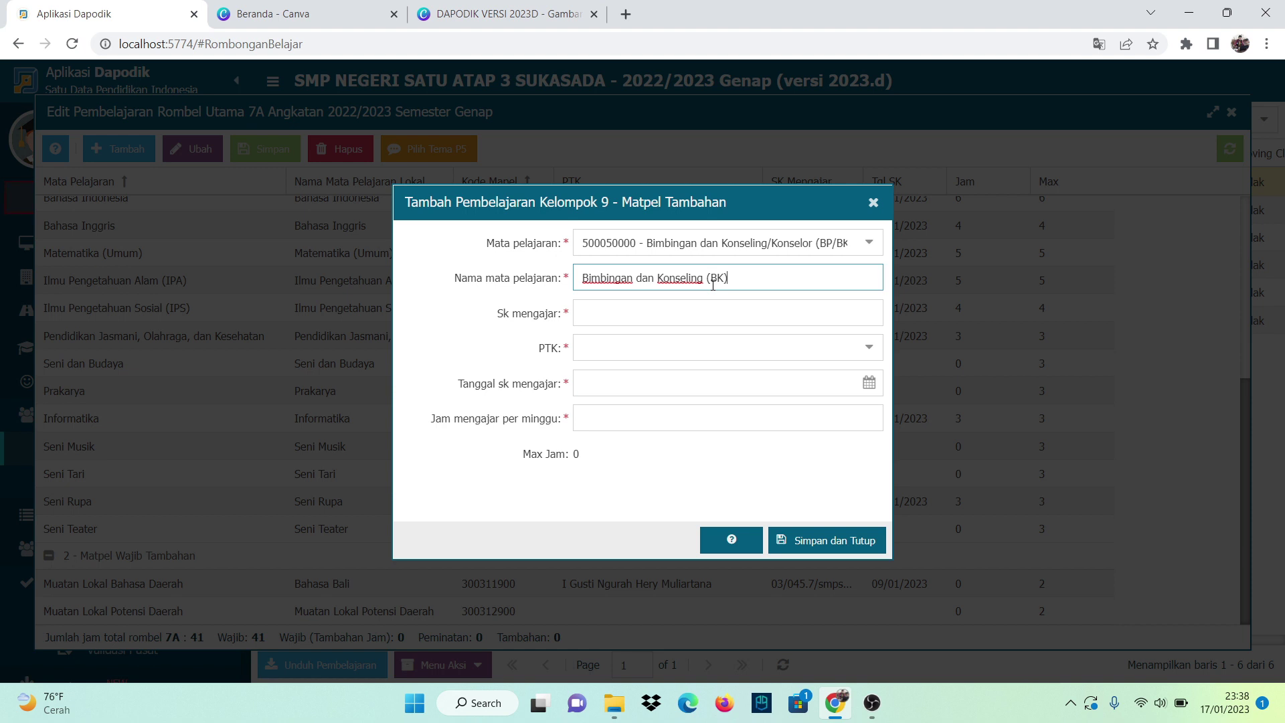
# - Set the counselling lesson's SK mengajar to 03/045.7/smpsatap.3/2023 and select its teacher as PTK
pyautogui.click(741, 301)
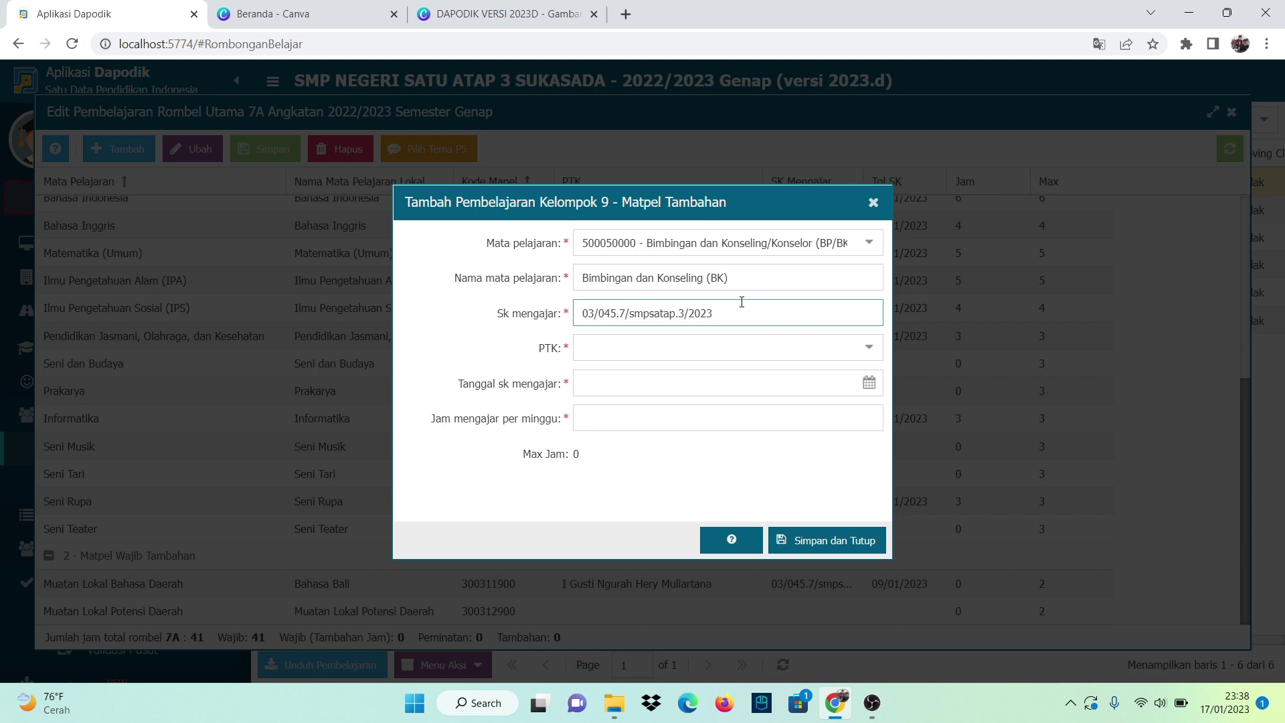
pyautogui.click(869, 351)
pyautogui.scroll(-1, 723, 462)
pyautogui.scroll(-6, 722, 469)
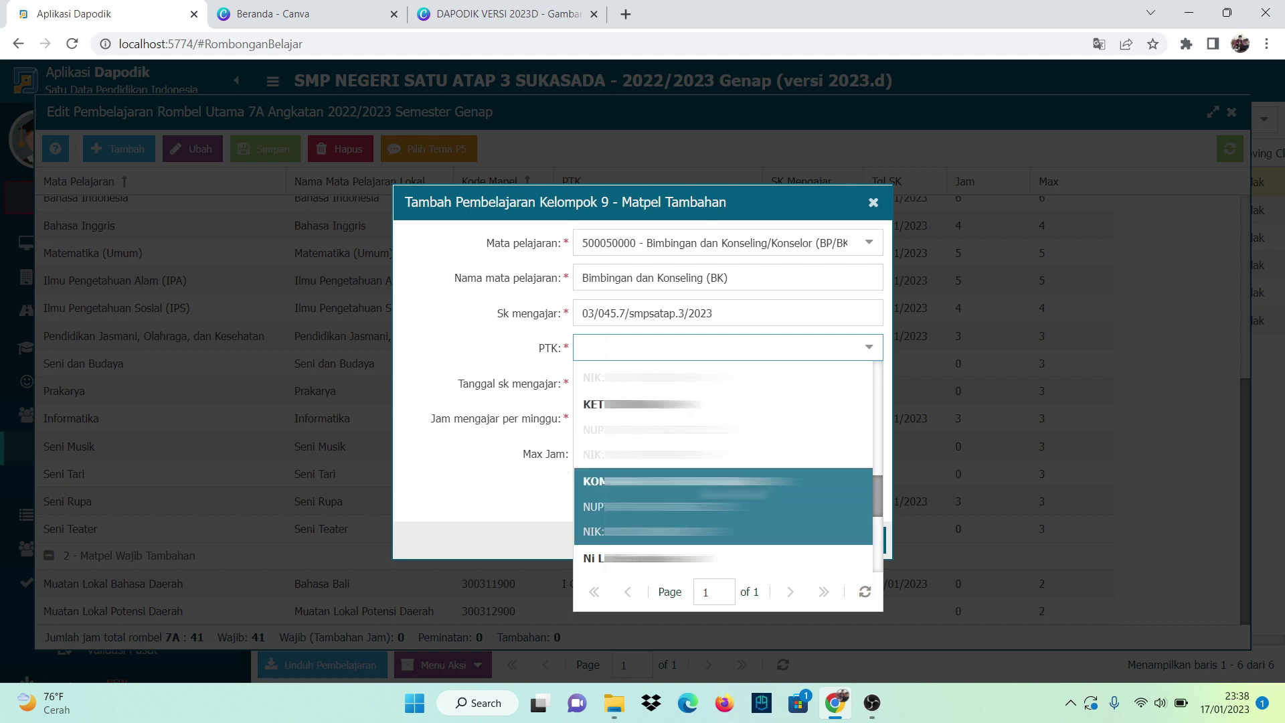
pyautogui.click(722, 495)
# - Set the counselling lesson's decree date to 09/01/2023 and weekly hours to 0, and save it
pyautogui.click(869, 382)
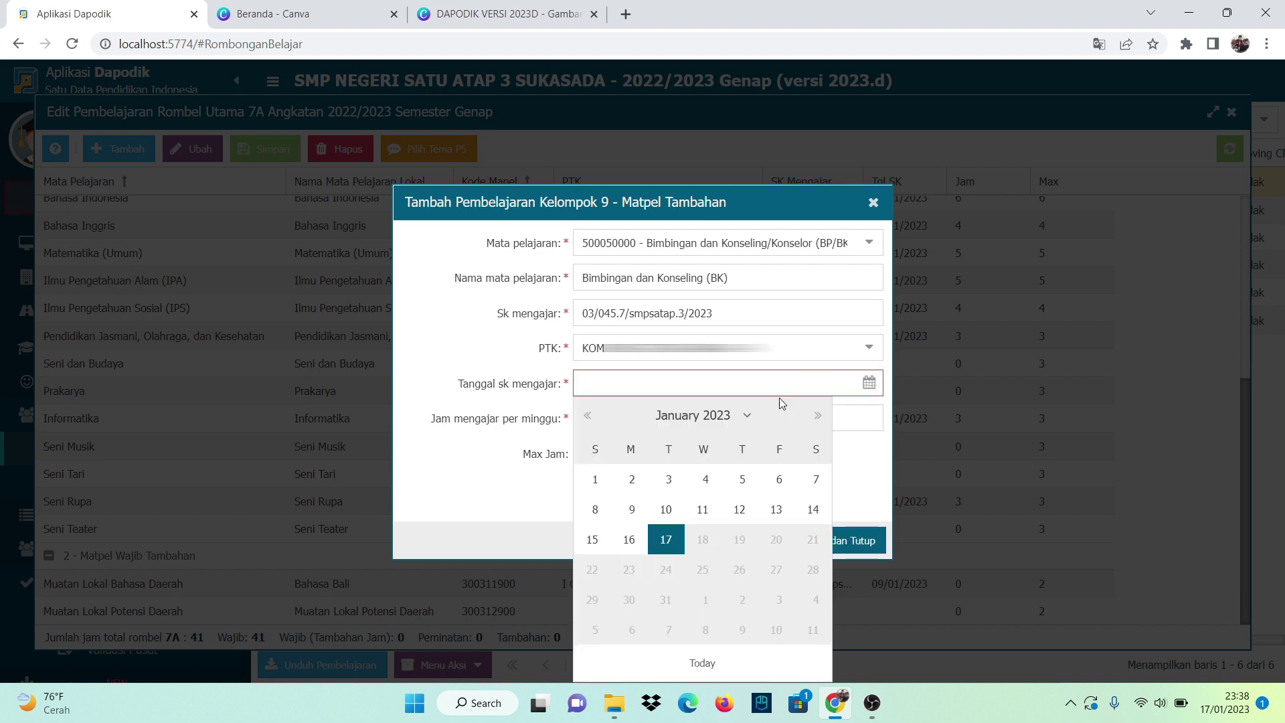
pyautogui.click(634, 511)
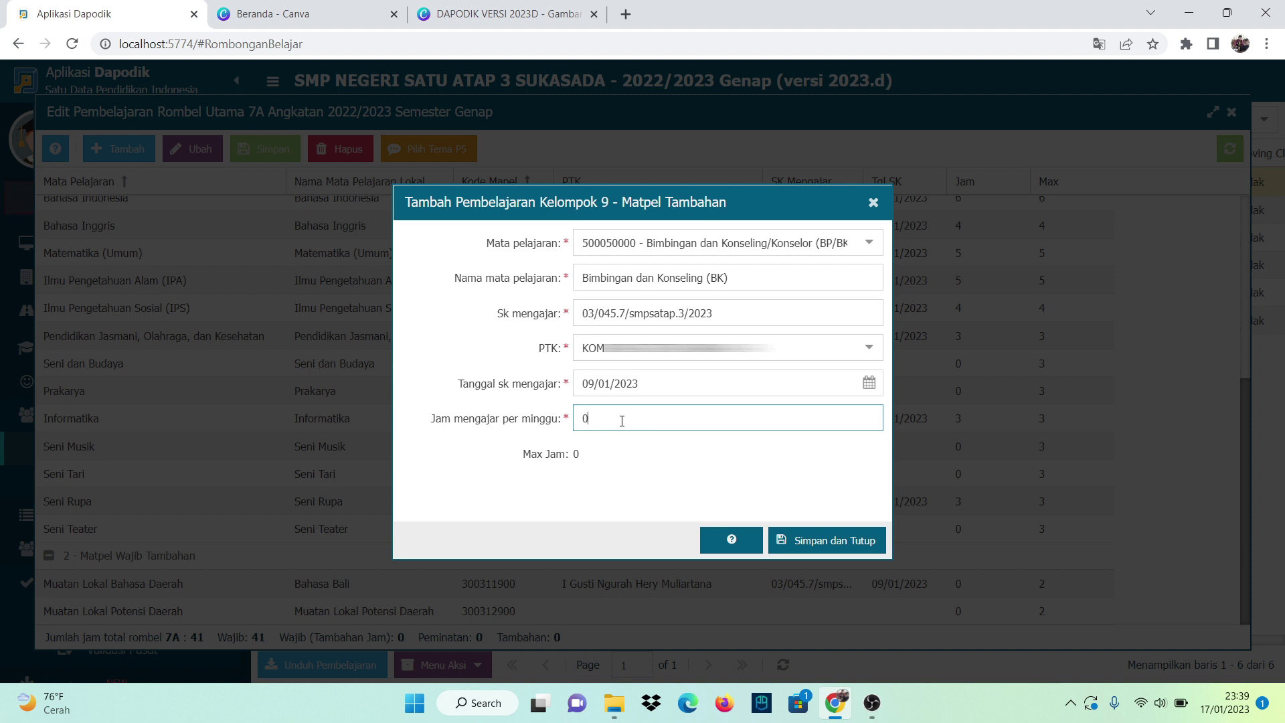
pyautogui.click(823, 541)
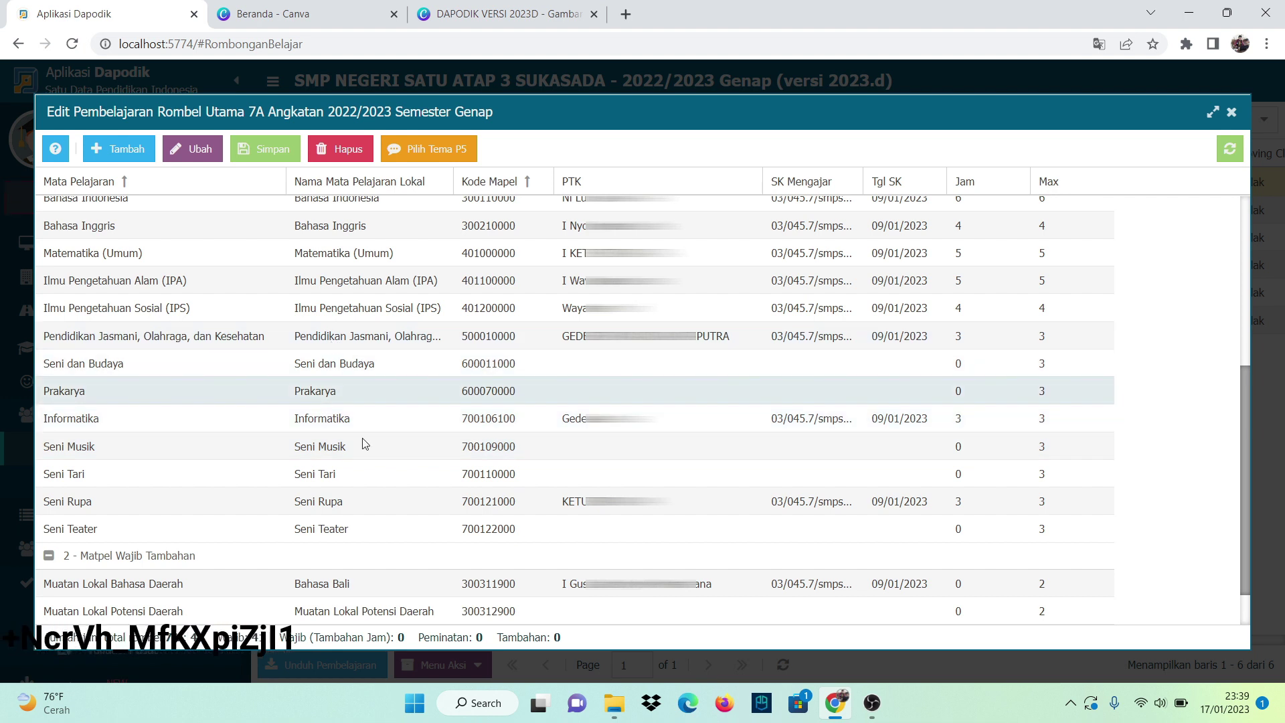
# - Open the P5 theme selection for Project Penguatan Profil Pelajar Pancasila
pyautogui.scroll(3, 341, 344)
pyautogui.click(341, 343)
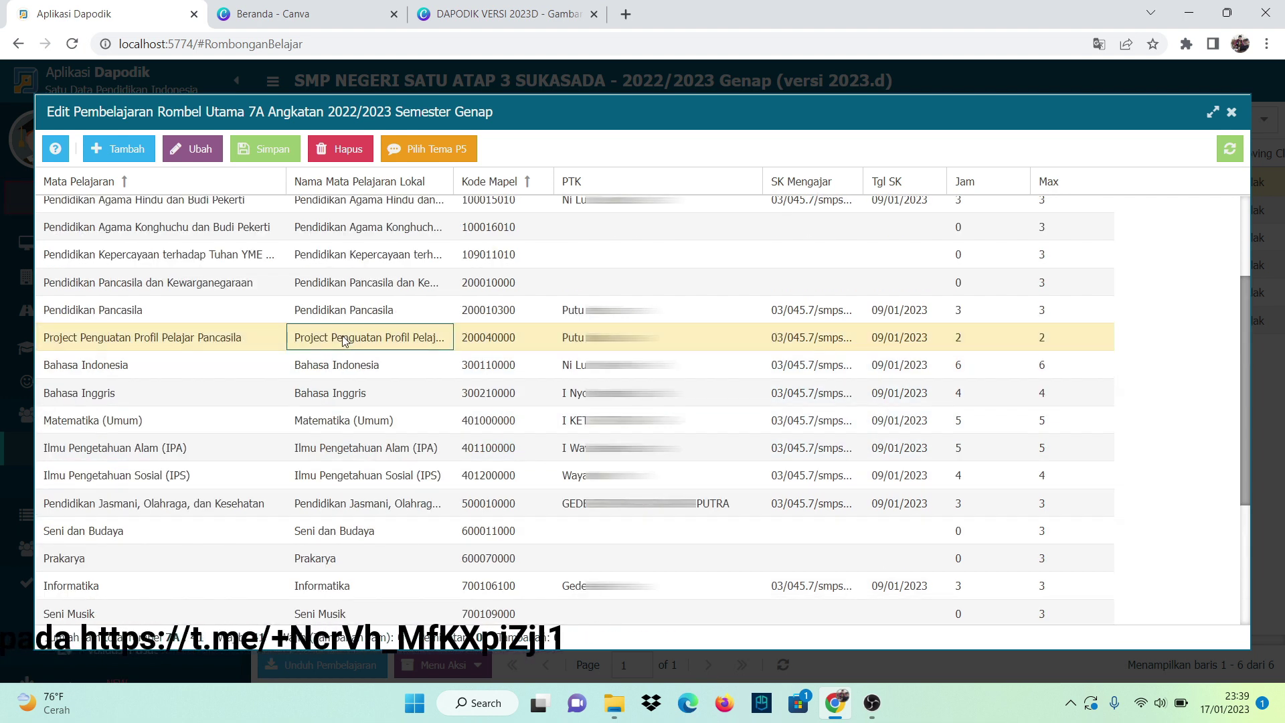
pyautogui.click(441, 151)
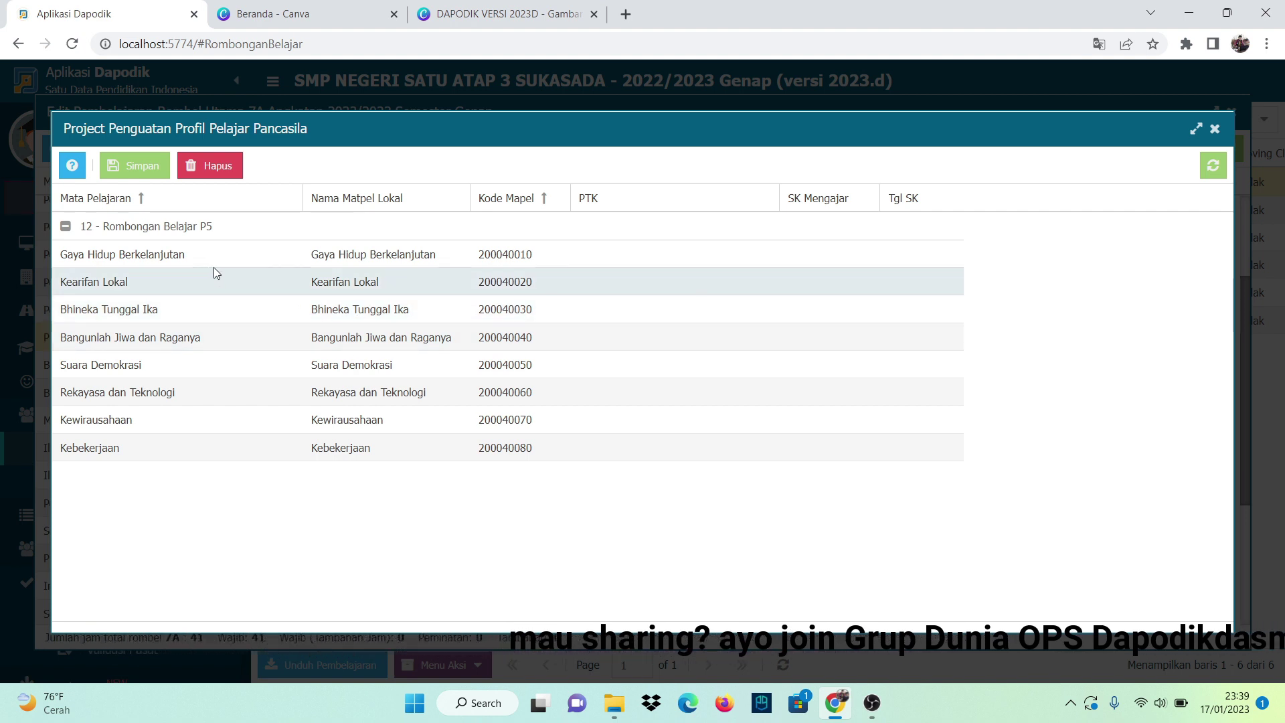
# - Assign the project's teacher as PTK for the Kearifan Lokal theme and enter SK Mengajar 03/045.7/smpsatap.3/2023
pyautogui.click(645, 281)
pyautogui.click(765, 284)
pyautogui.scroll(-3, 669, 402)
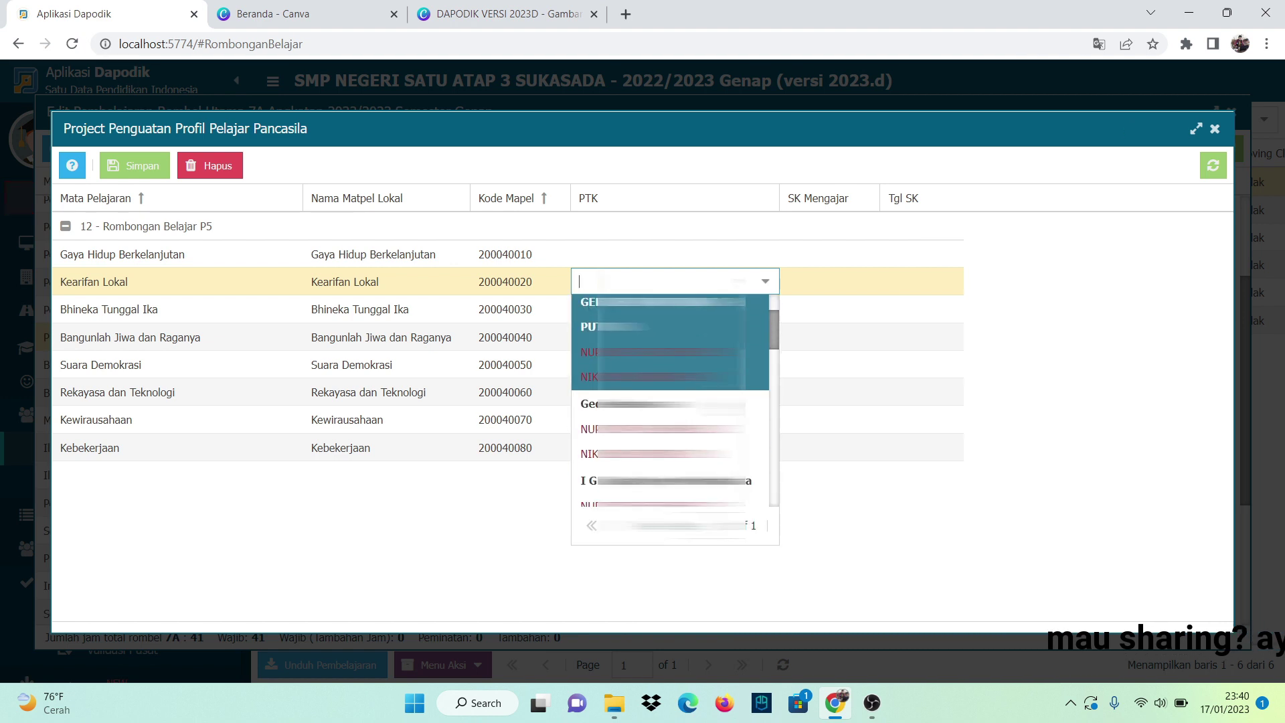
pyautogui.scroll(-5, 669, 402)
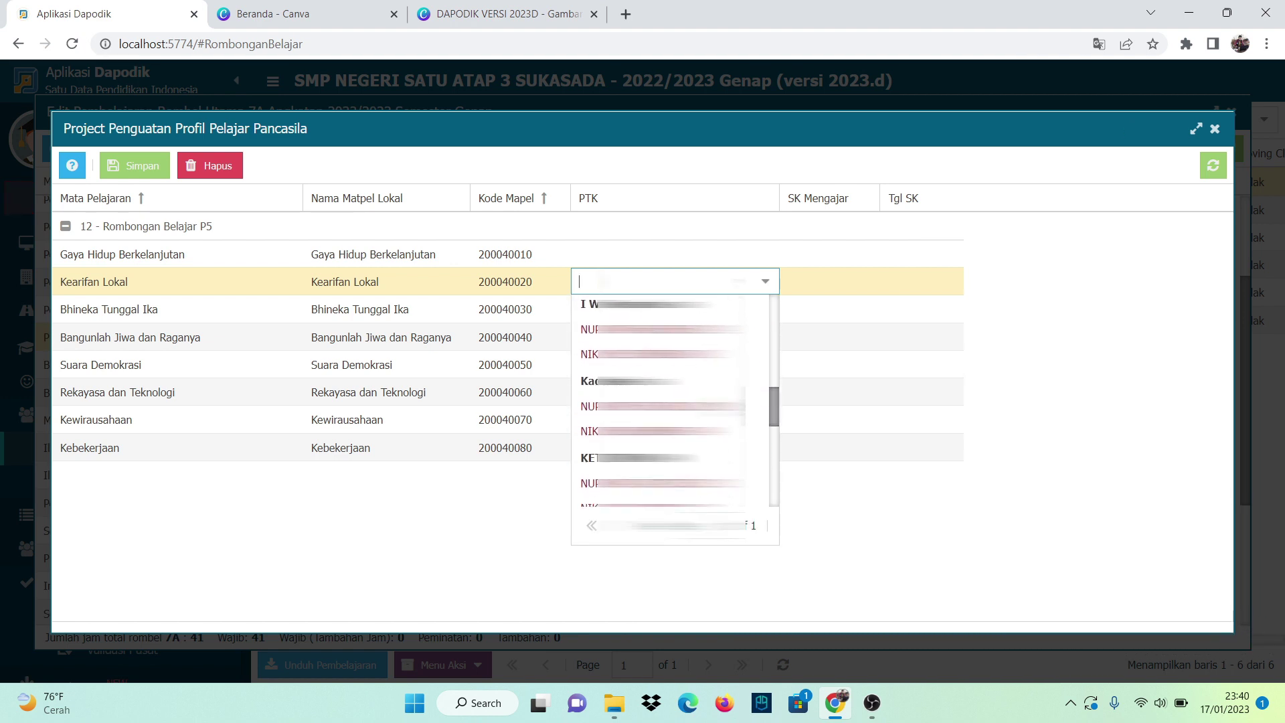
pyautogui.scroll(-2, 670, 401)
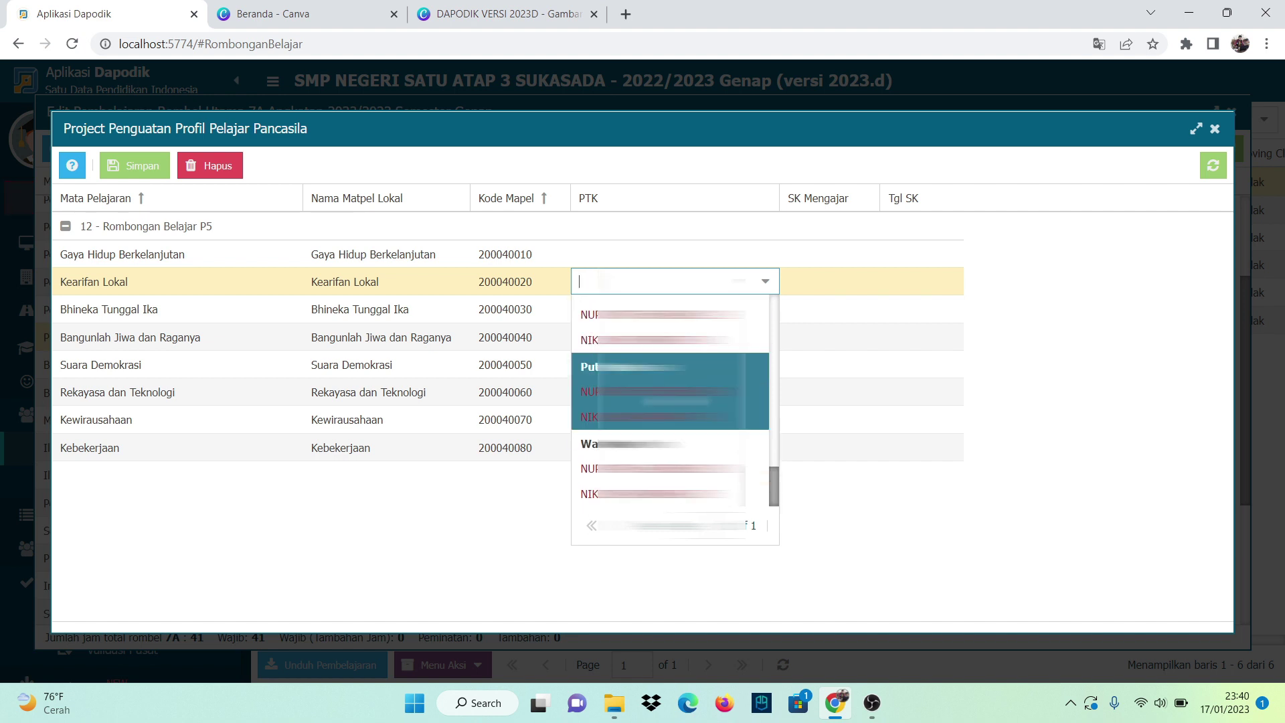
pyautogui.click(669, 370)
pyautogui.click(822, 286)
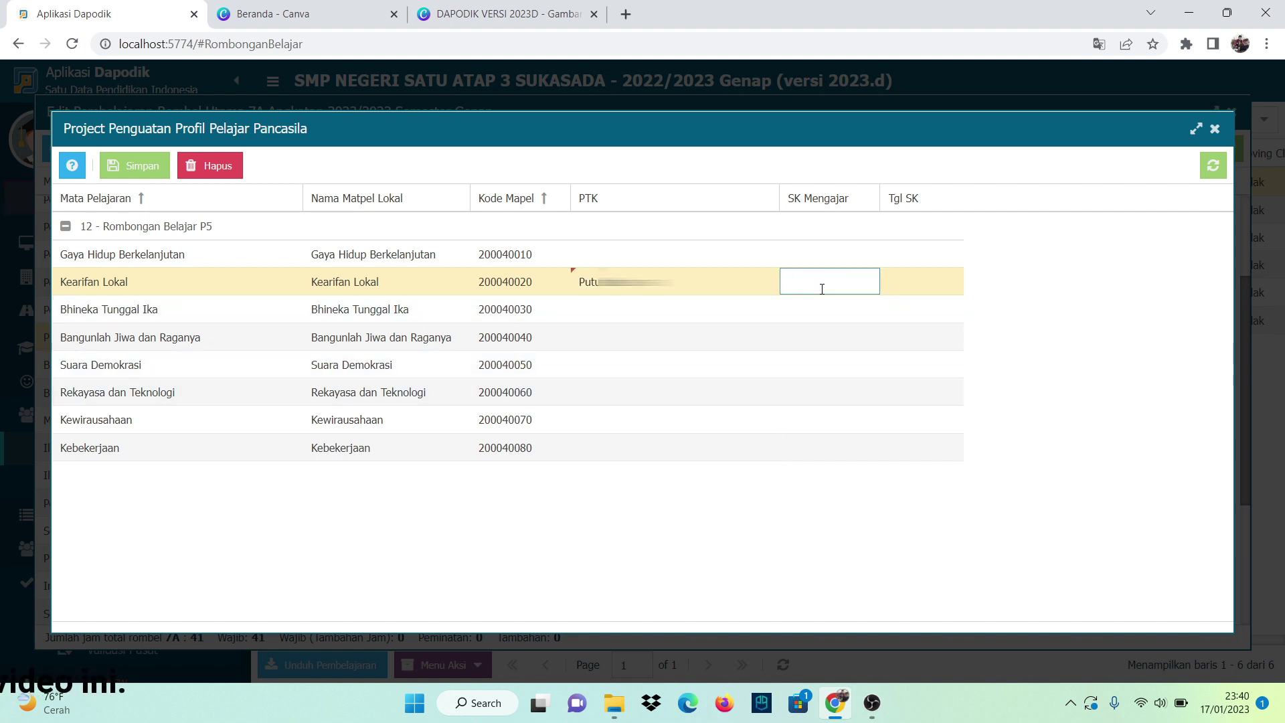
pyautogui.write('smpsatap.3/2023')
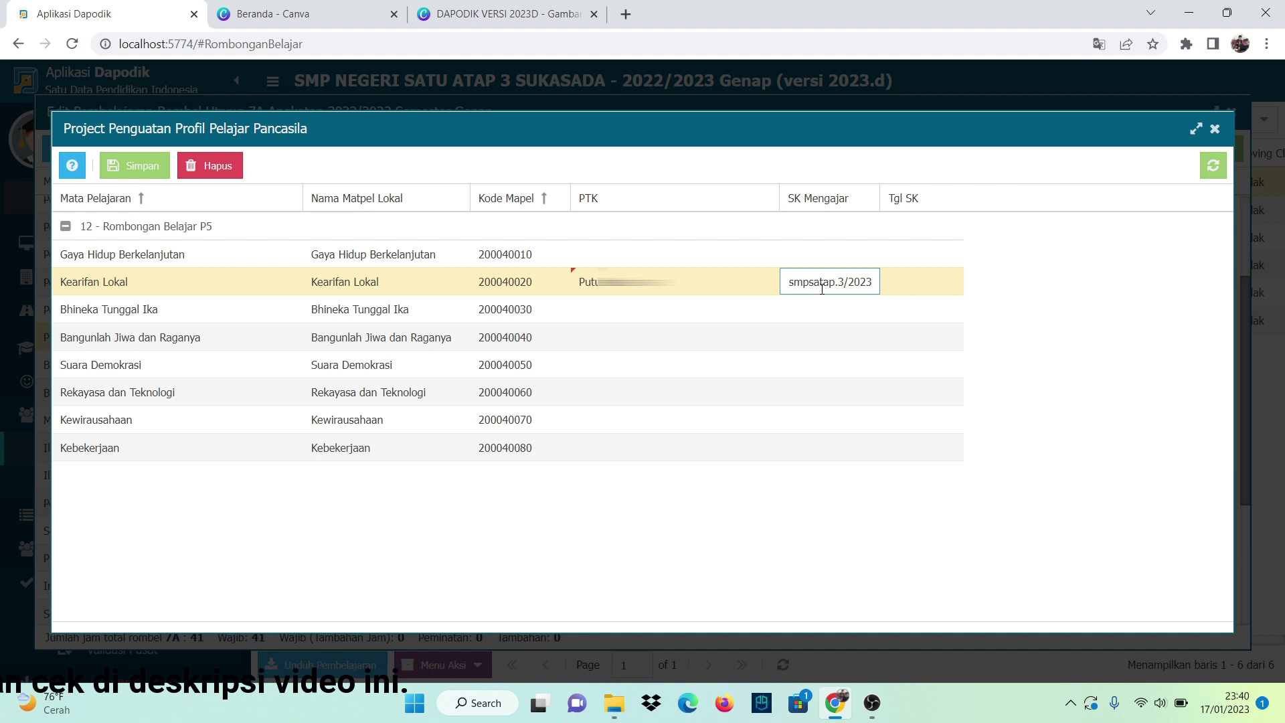
# - Set the Kearifan Lokal theme's decree date to 09/01/2023
pyautogui.click(930, 287)
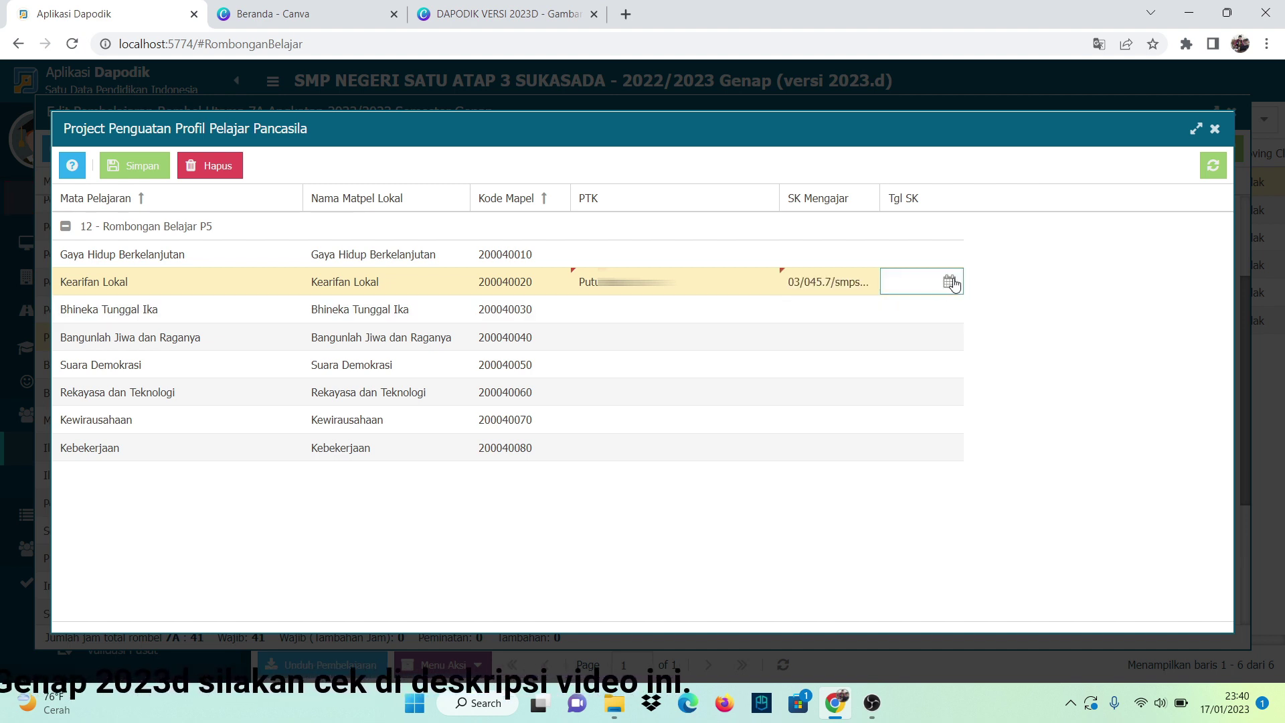
pyautogui.click(949, 281)
pyautogui.click(938, 411)
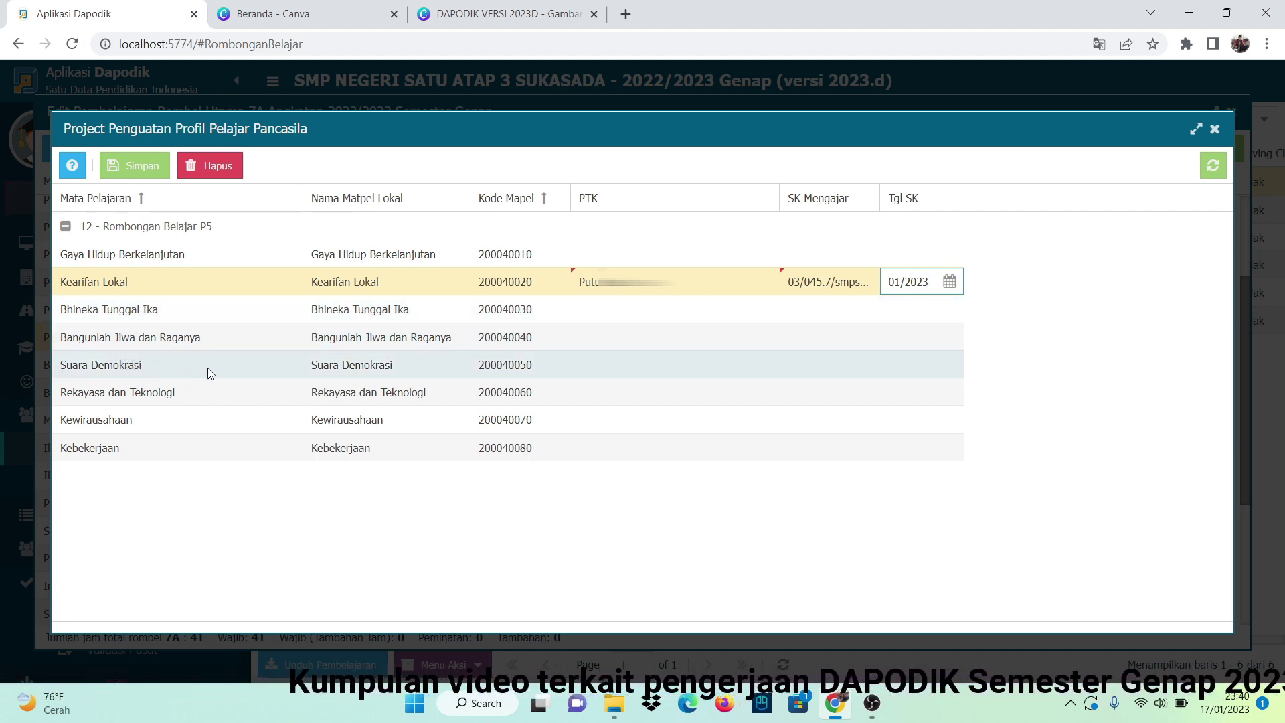
# - Assign the project's teacher as PTK for the Suara Demokrasi theme, with SK Mengajar 03/045.7/smpsatap.3/2023 and decree date 09/01/2023
pyautogui.click(669, 365)
pyautogui.click(765, 365)
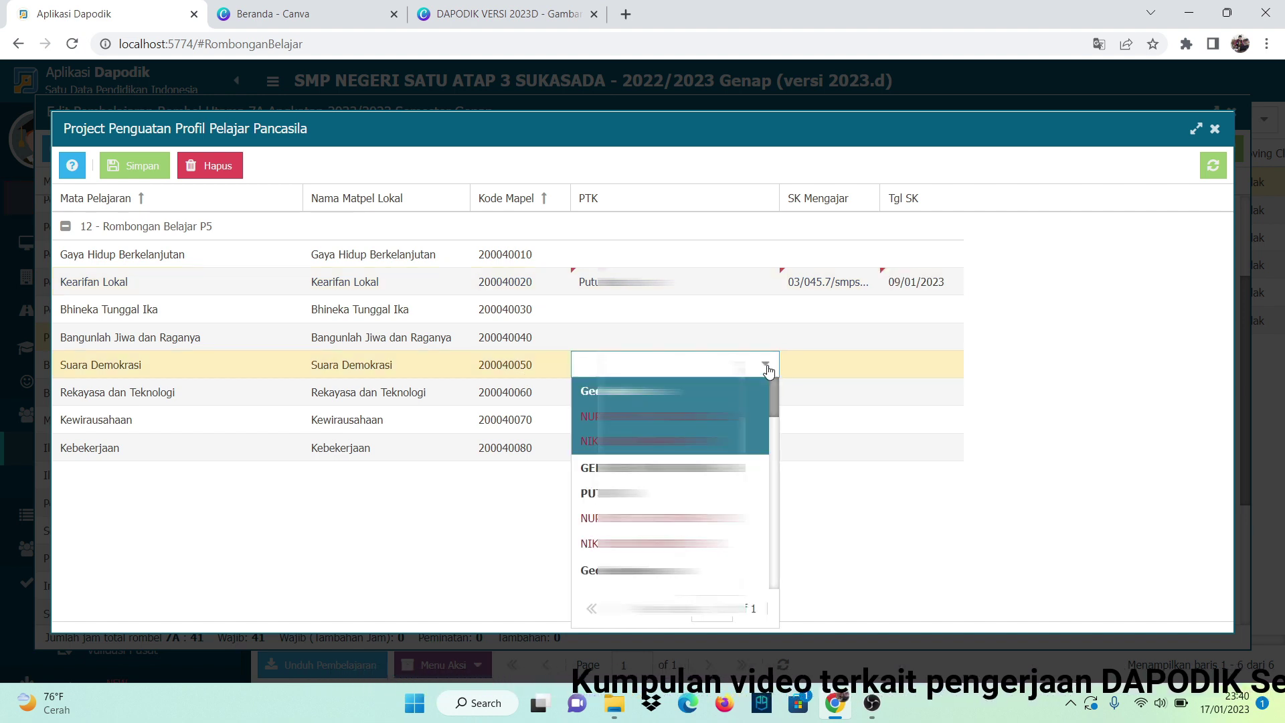
pyautogui.click(736, 450)
pyautogui.click(797, 366)
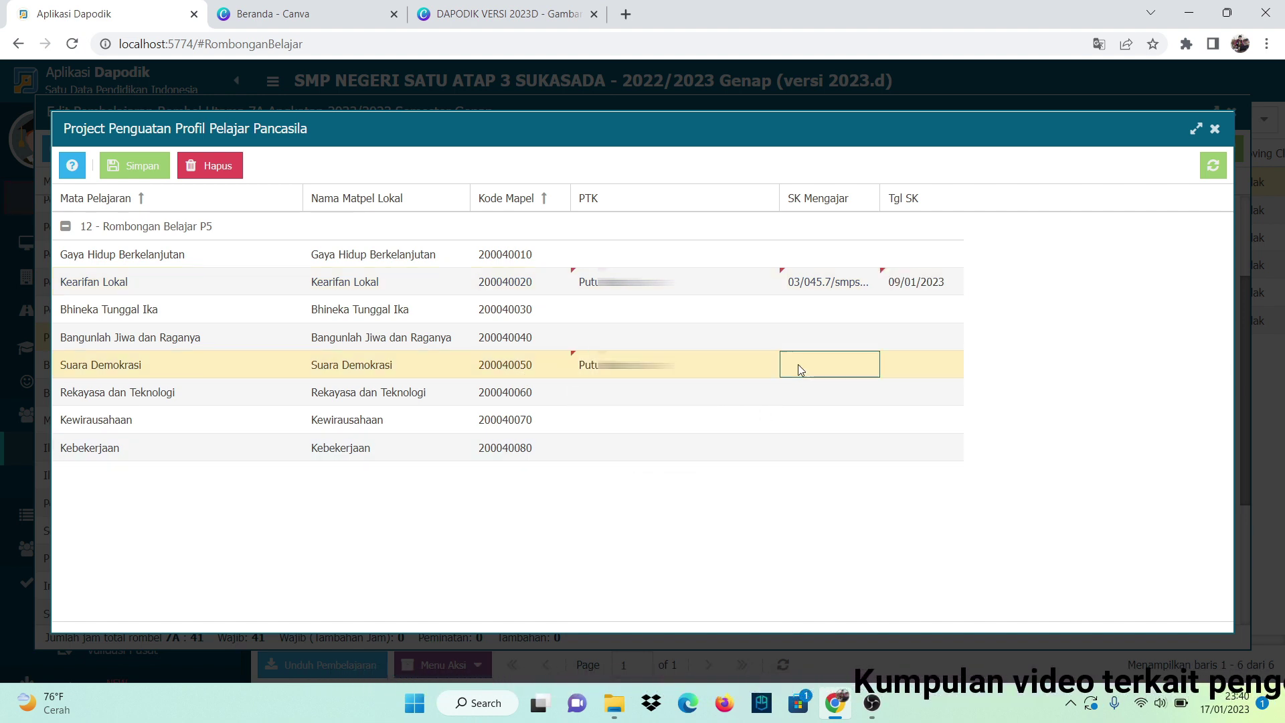
pyautogui.hotkey('ctrl', 'v')
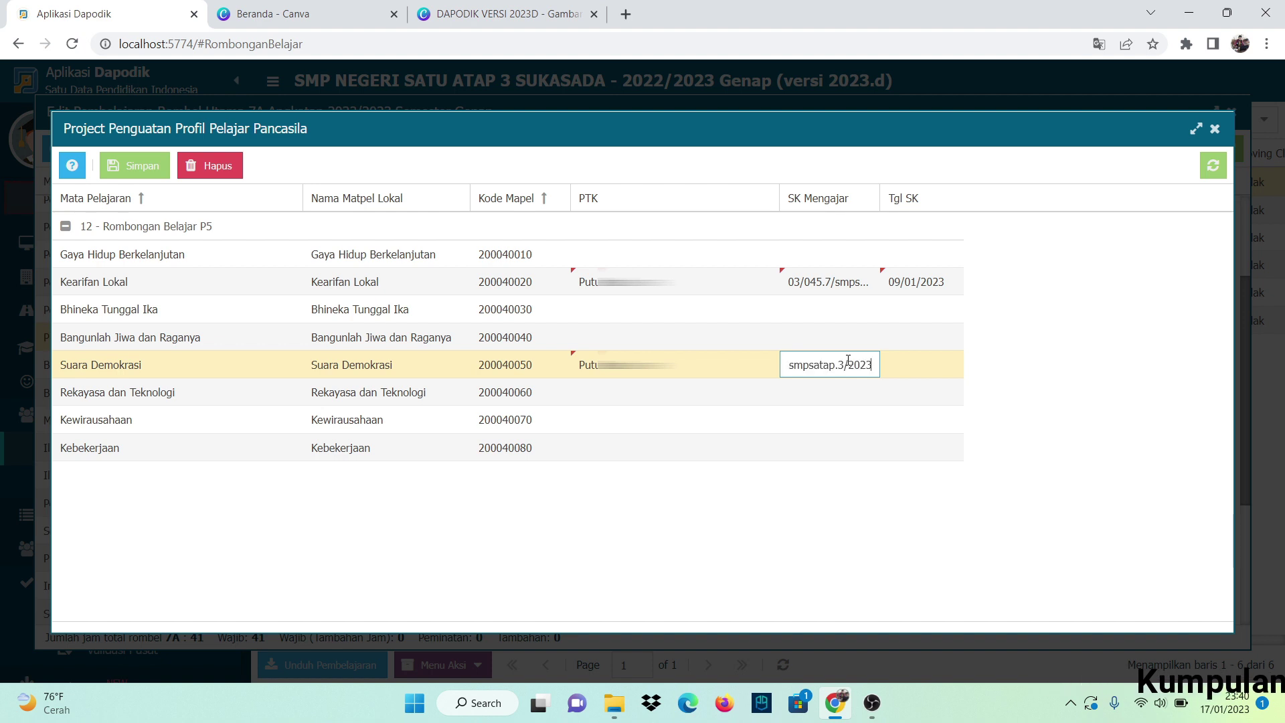
pyautogui.click(947, 377)
pyautogui.click(949, 366)
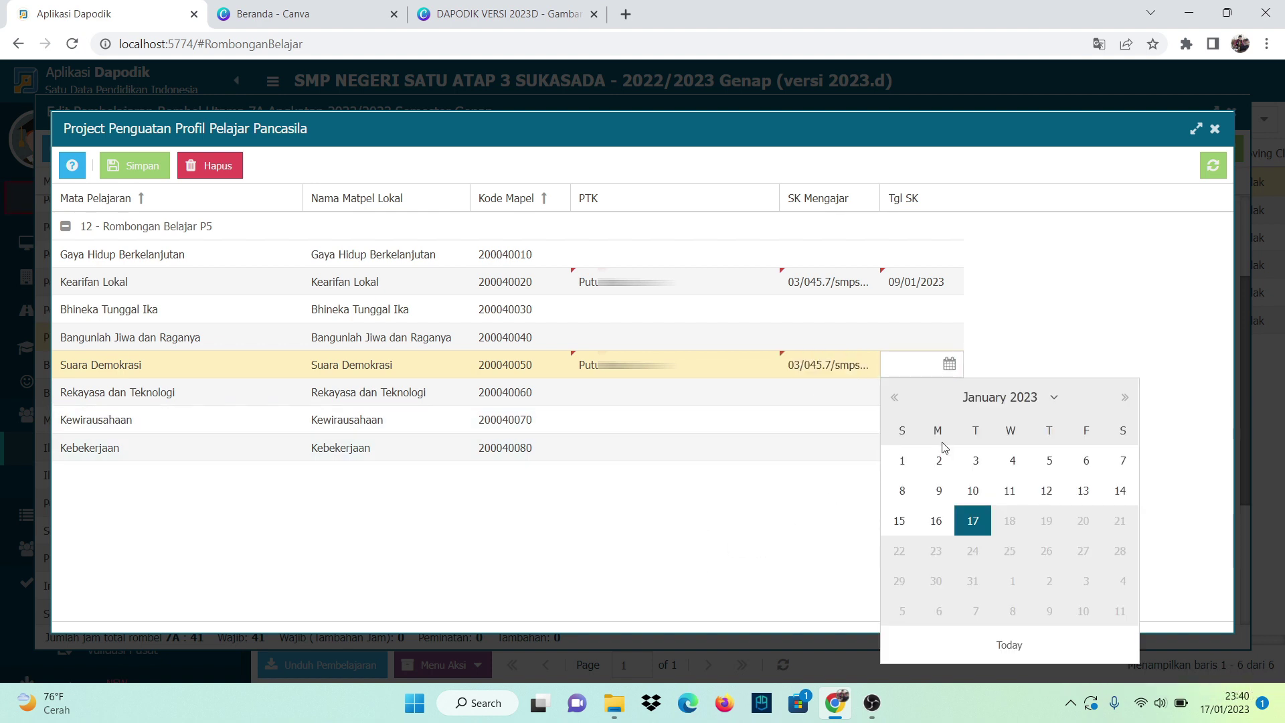
pyautogui.click(941, 492)
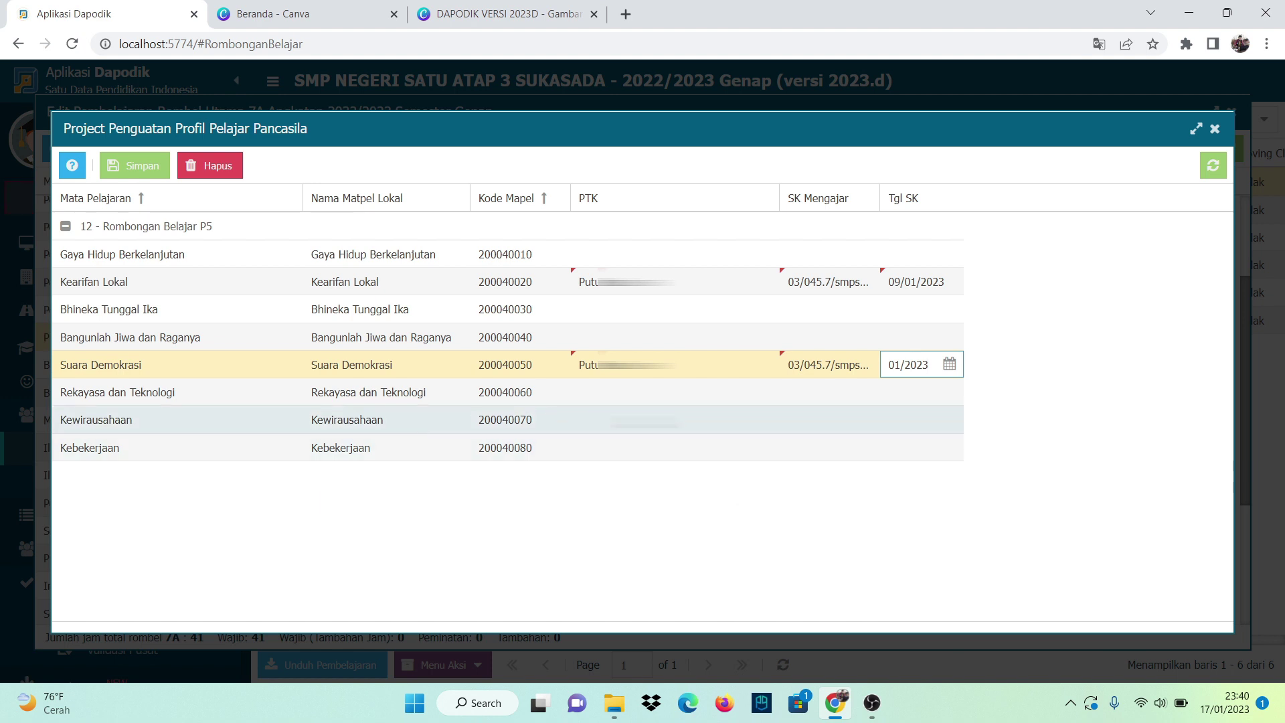
# - Give the Kewirausahaan theme the same teacher as PTK, SK Mengajar 03/045.7/smpsatap.3/2023 and decree date 09/01/2023
pyautogui.click(642, 420)
pyautogui.click(762, 421)
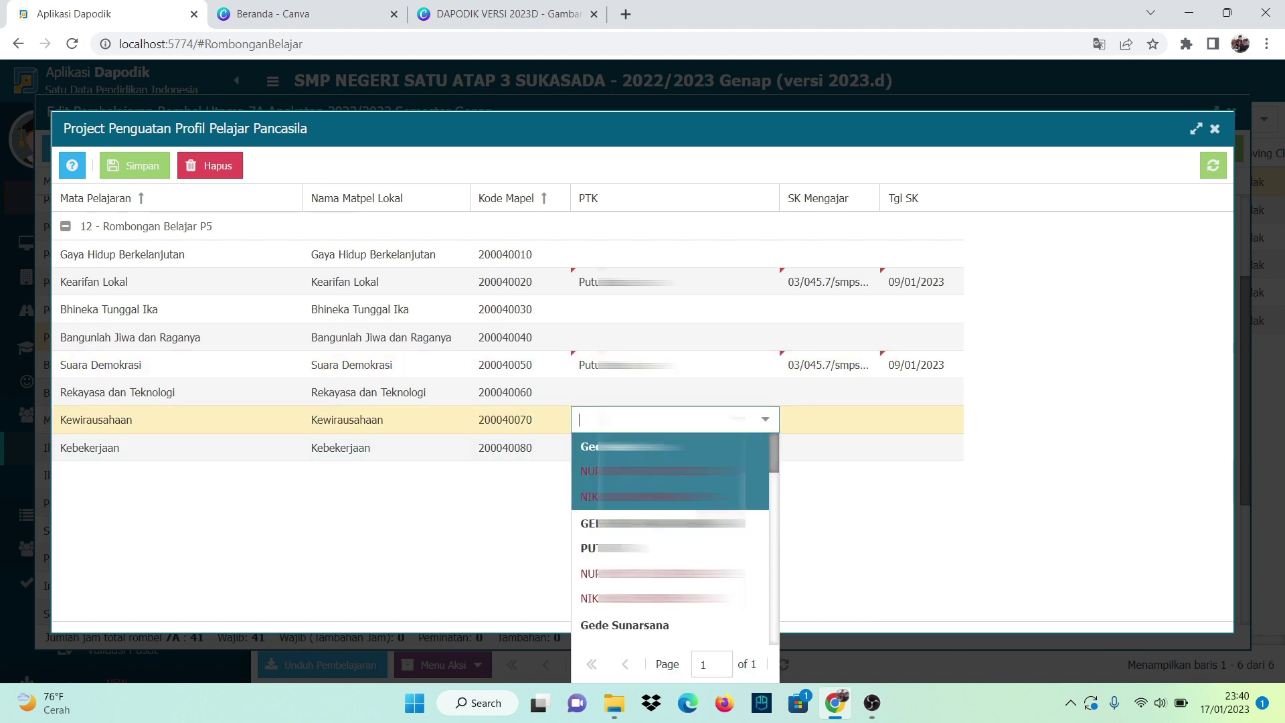
pyautogui.press('Down')
pyautogui.press('Down')
pyautogui.press('Down')
pyautogui.press('Down')
pyautogui.press('Return')
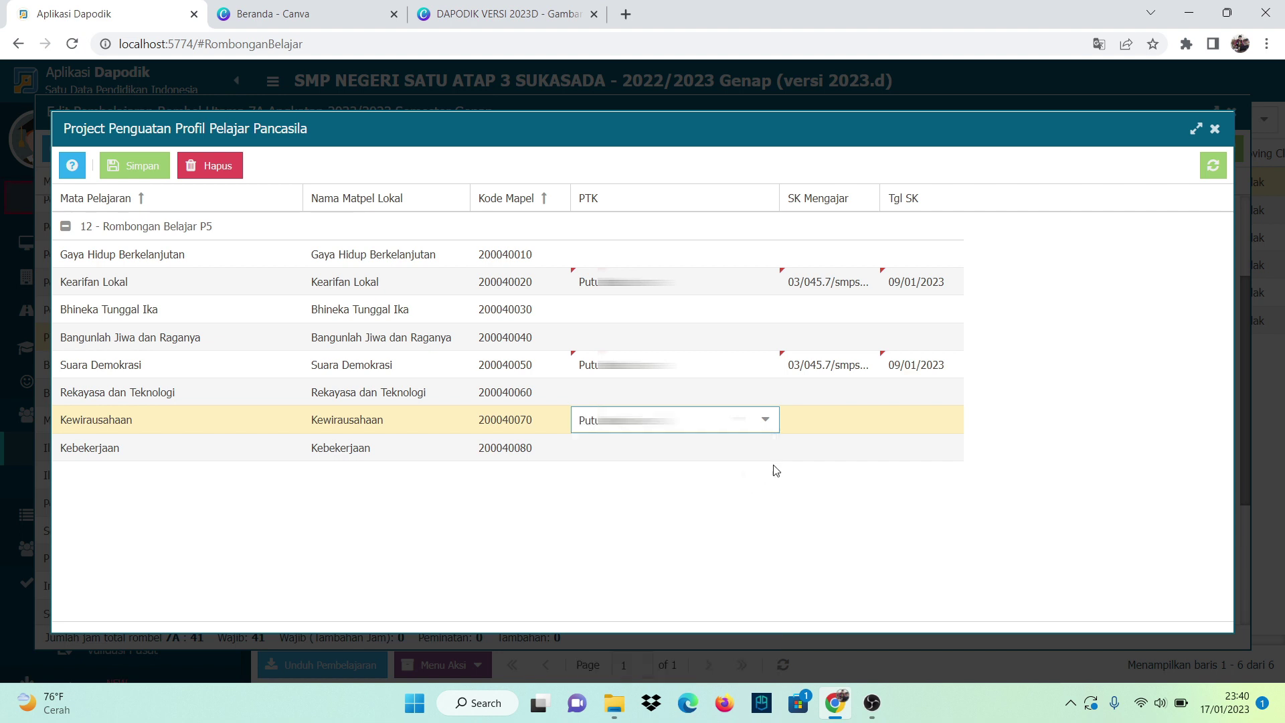
pyautogui.click(797, 421)
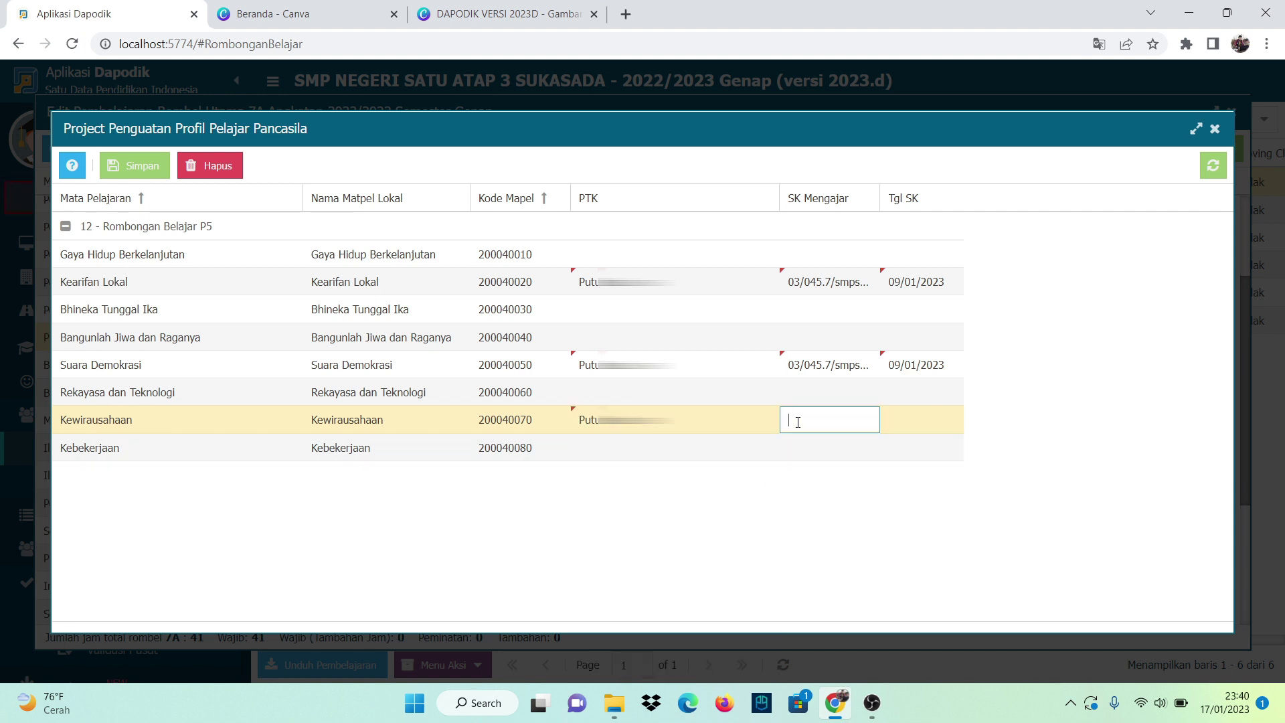
pyautogui.click(936, 421)
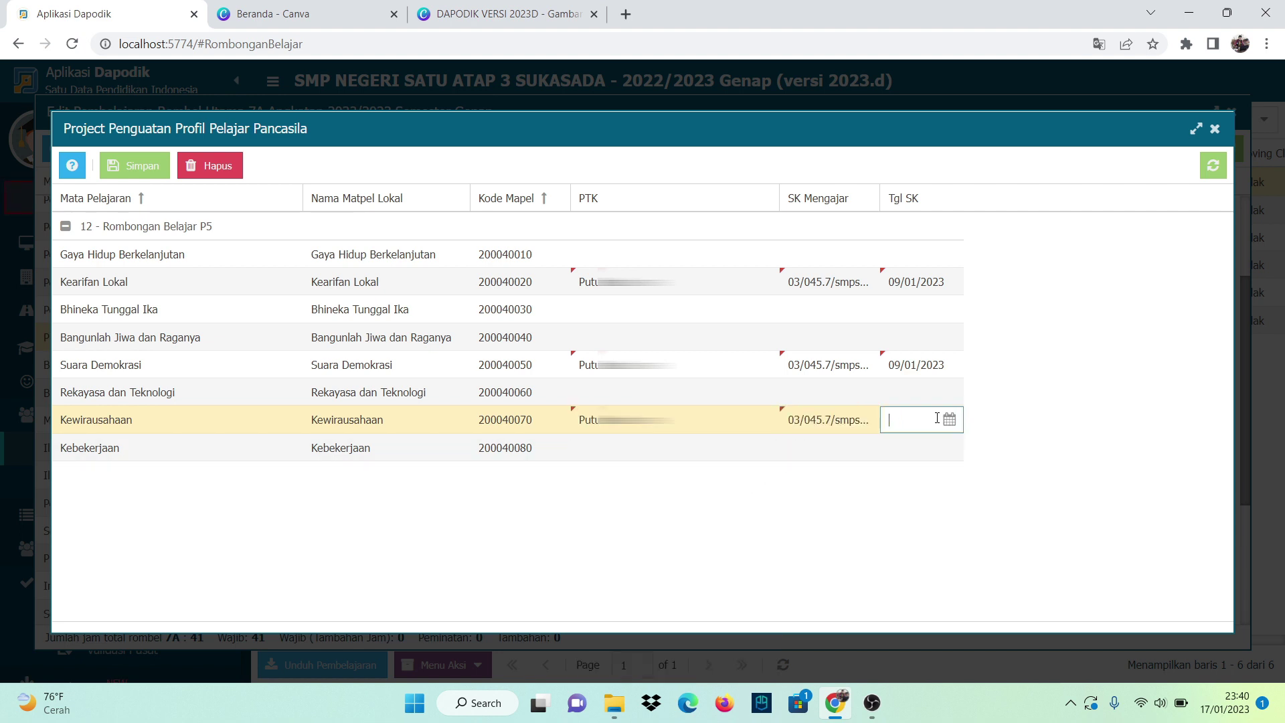
pyautogui.click(950, 420)
pyautogui.click(938, 234)
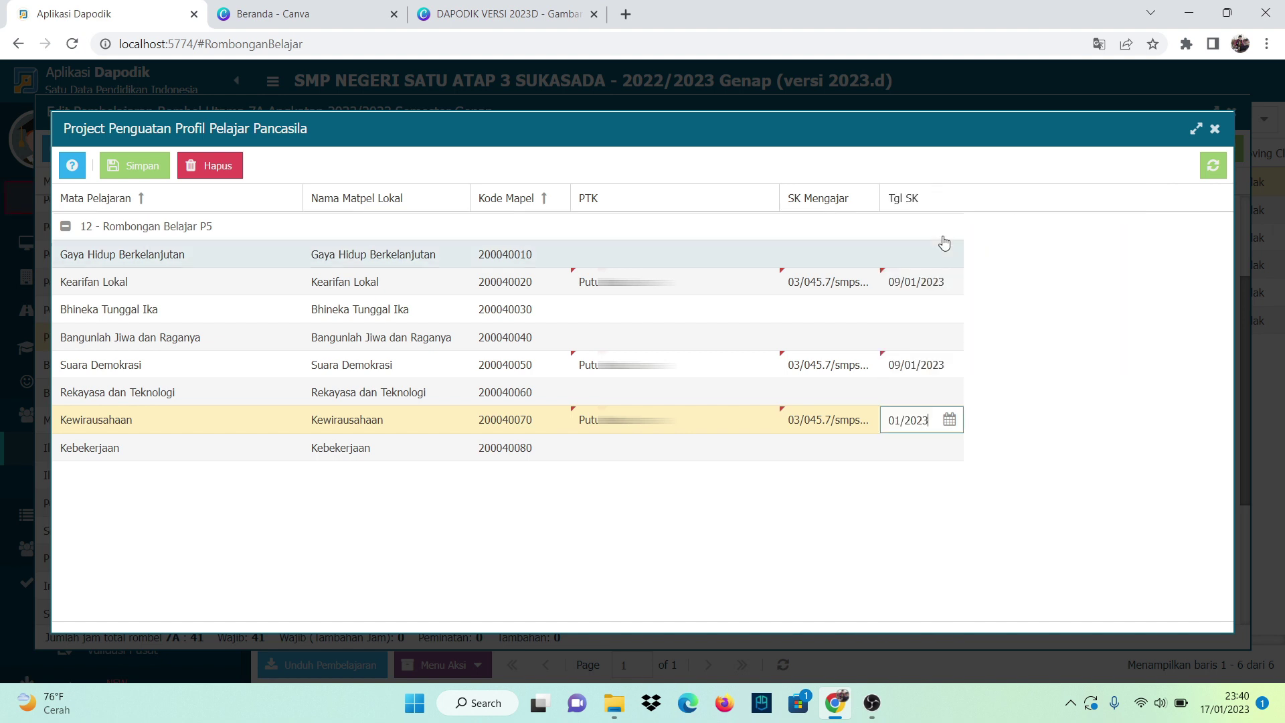
# - Save the P5 theme assignments and close the theme selection and class 7A's lesson editor
pyautogui.click(140, 165)
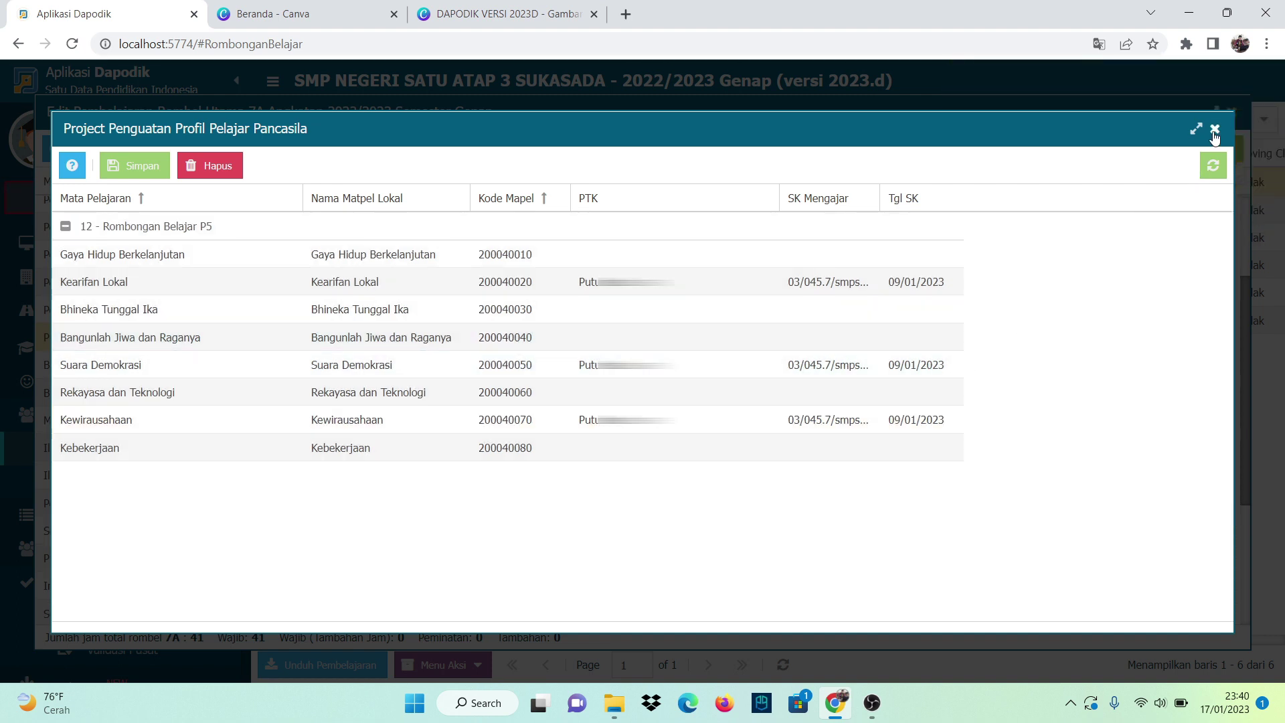
pyautogui.click(1214, 131)
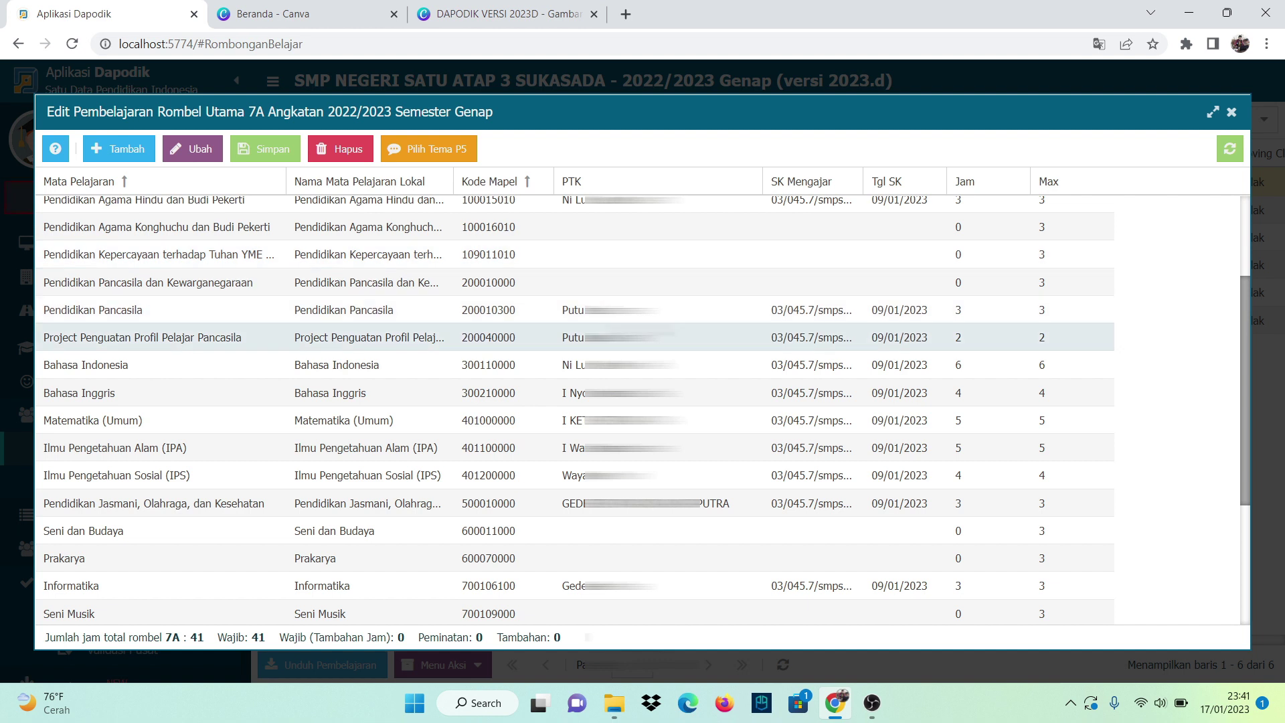
pyautogui.scroll(2, 331, 221)
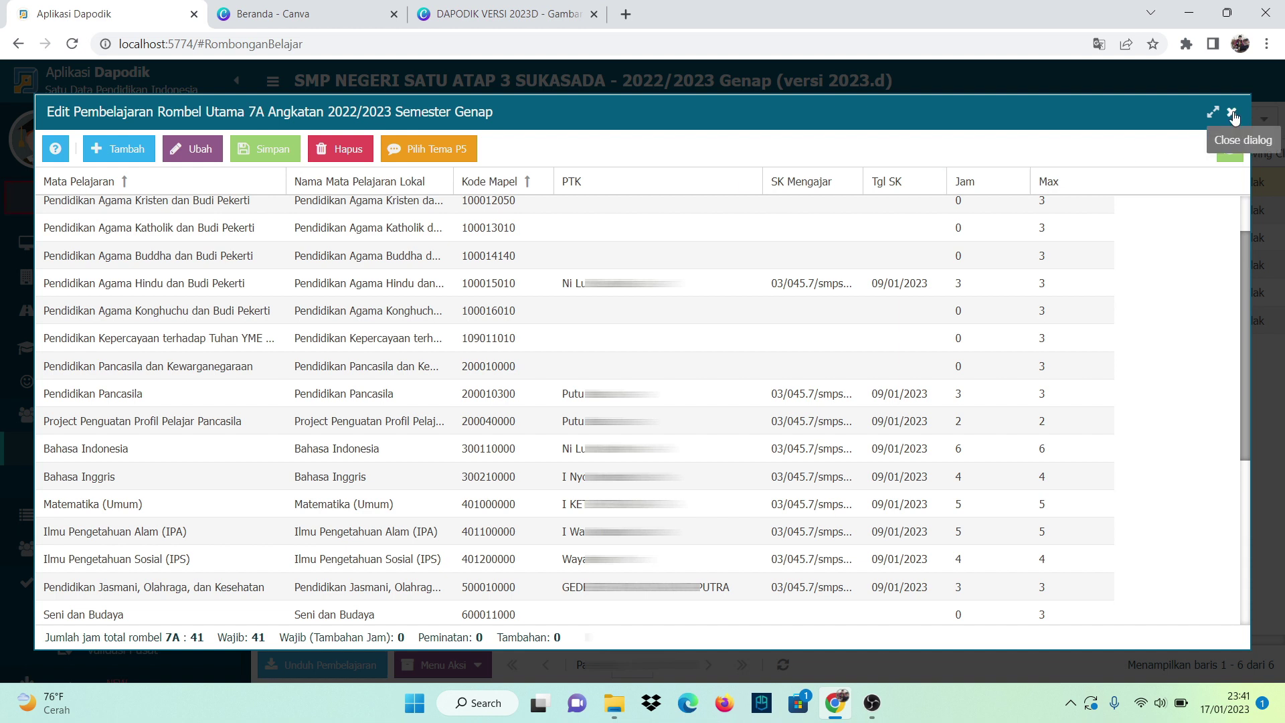
pyautogui.click(1232, 112)
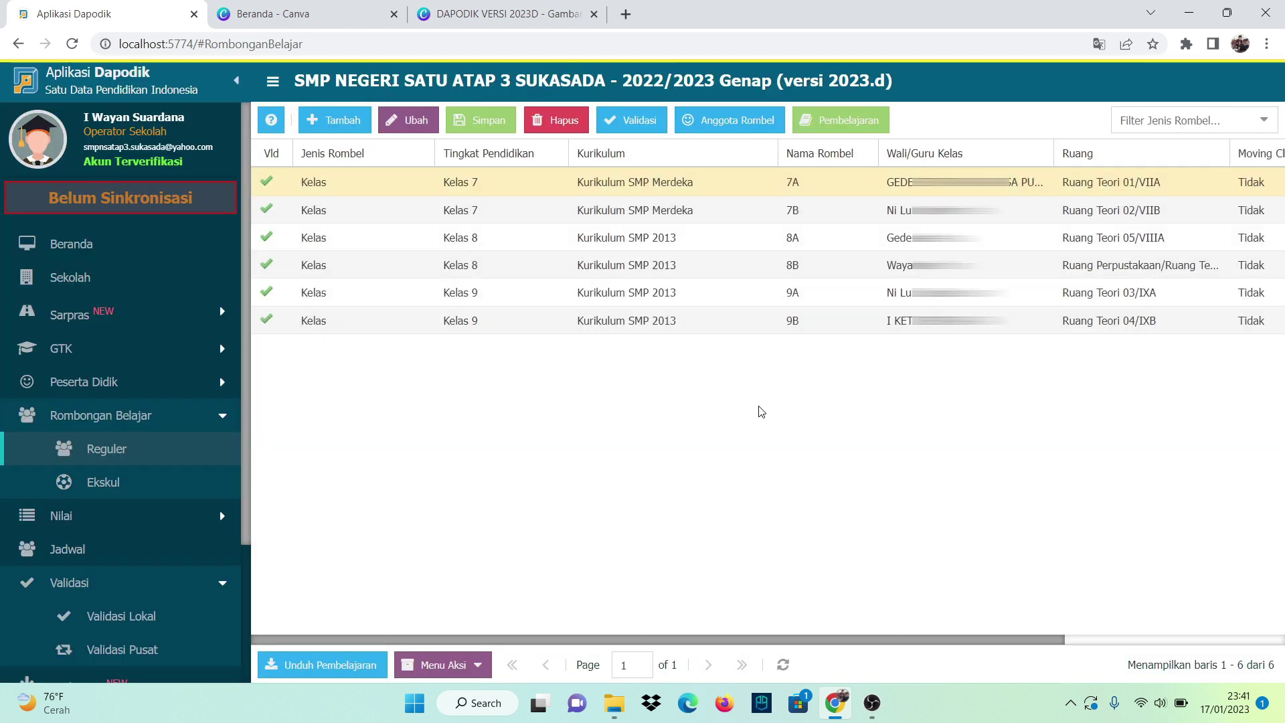
# - Open the lesson editor for class 8A and look through its subjects and hours
pyautogui.click(436, 239)
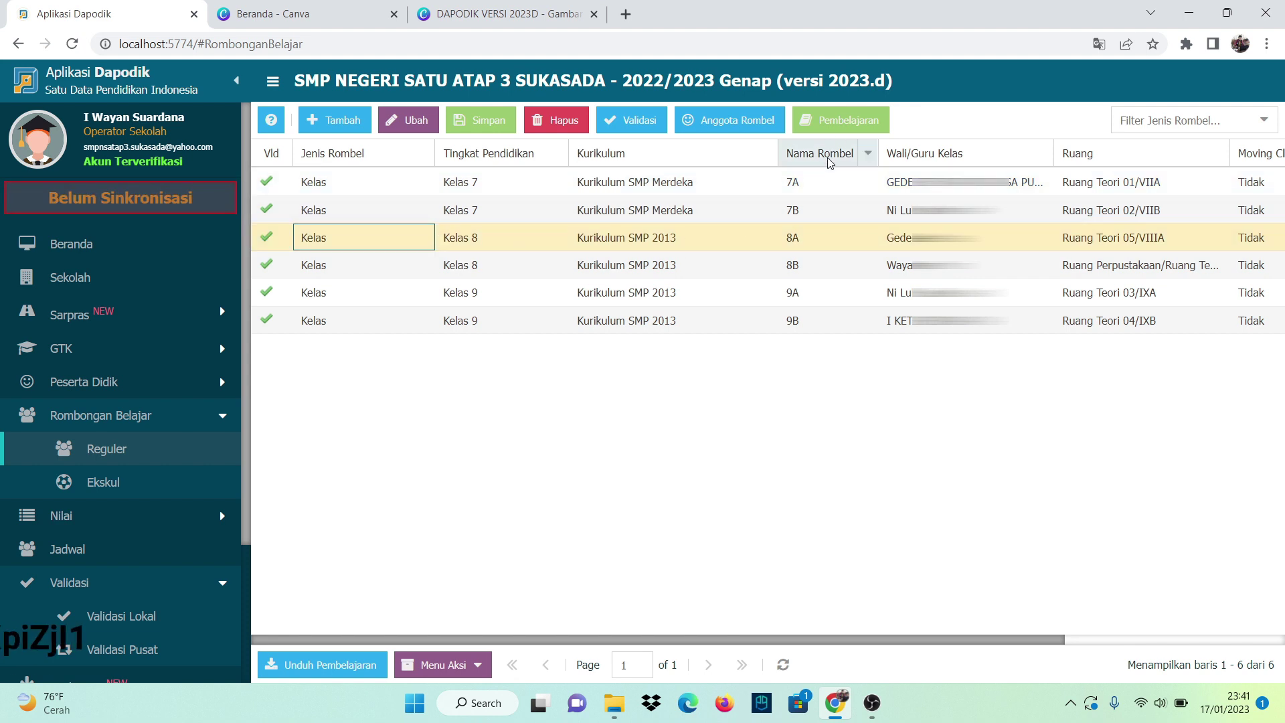
pyautogui.click(838, 125)
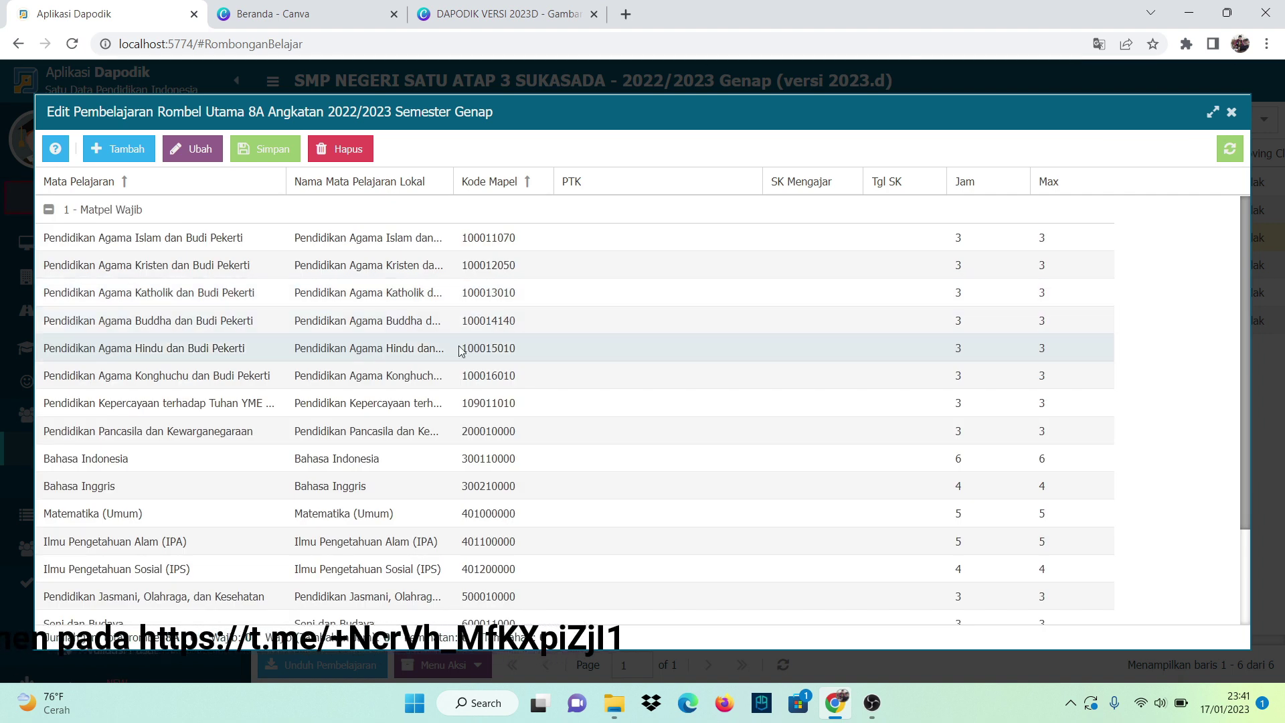
pyautogui.click(646, 356)
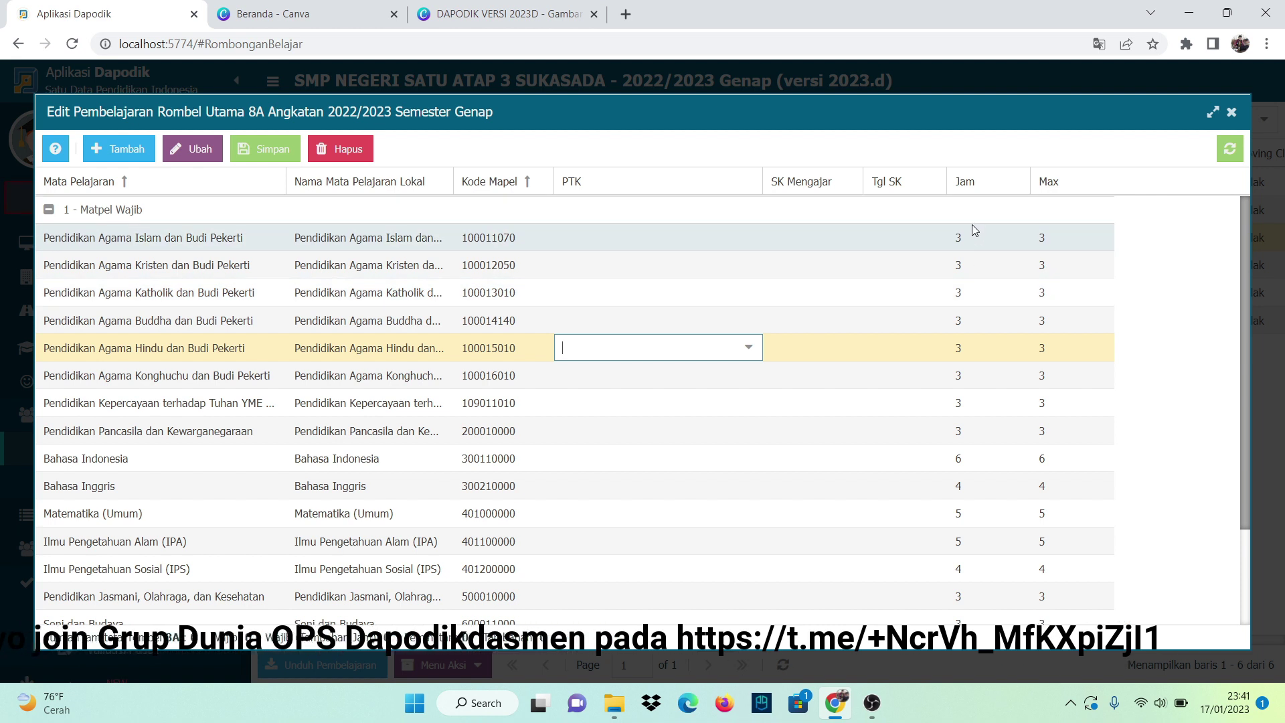
pyautogui.scroll(-1, 1022, 223)
pyautogui.scroll(-1, 1022, 223)
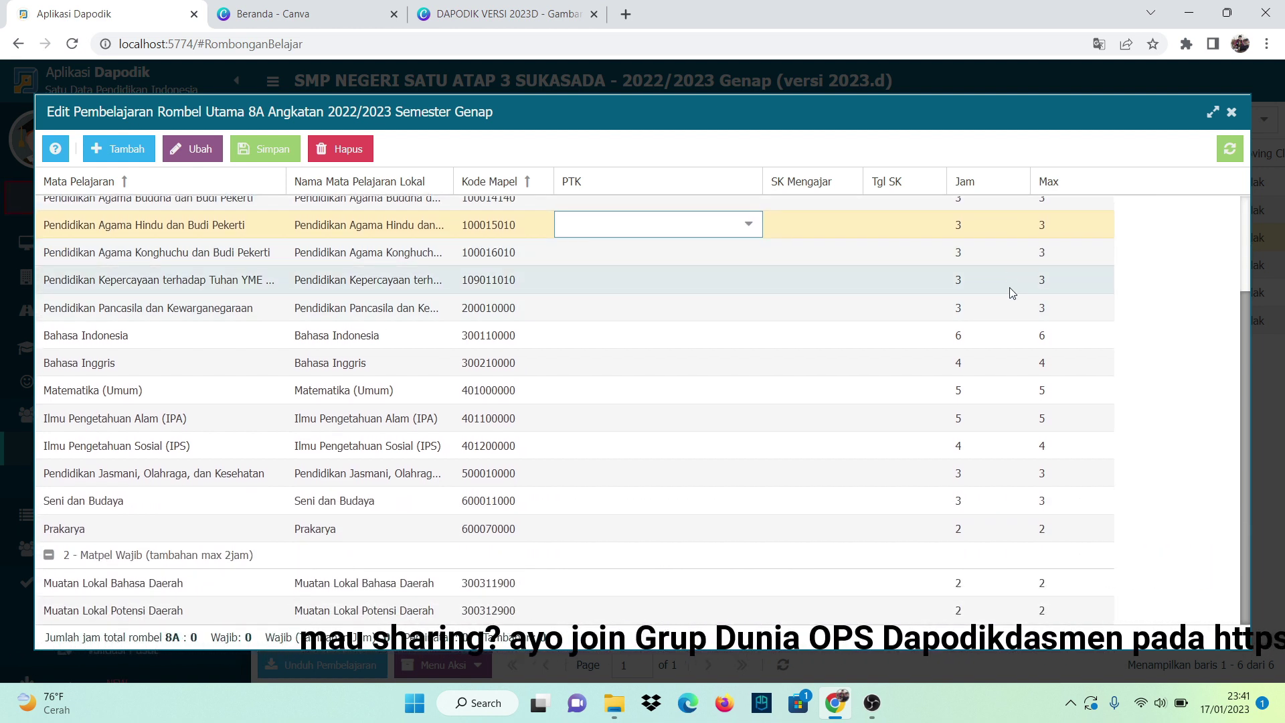
pyautogui.scroll(2, 1011, 294)
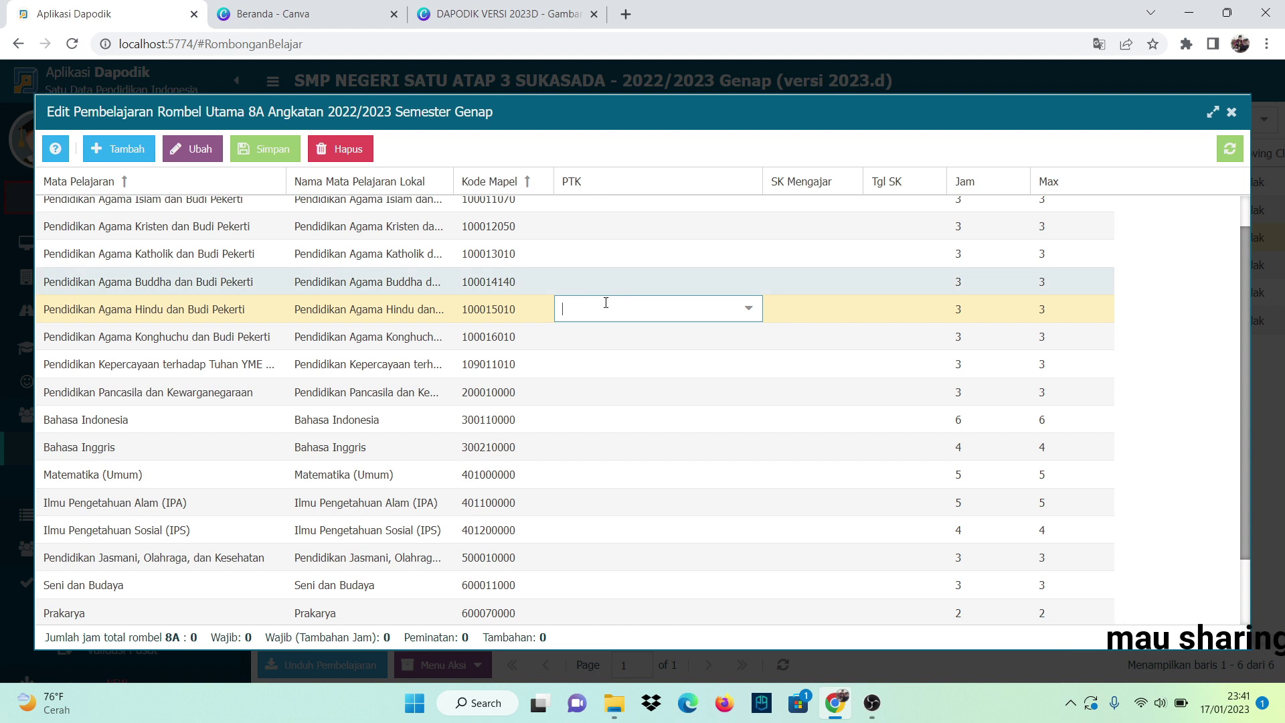
# - For 8A's Pendidikan Agama Hindu dan Budi Pekerti, select the teacher as PTK and enter SK Mengajar 03/045.7/smpsatap.3/2023 dated 09/01/2023
pyautogui.click(748, 309)
pyautogui.scroll(-3, 656, 429)
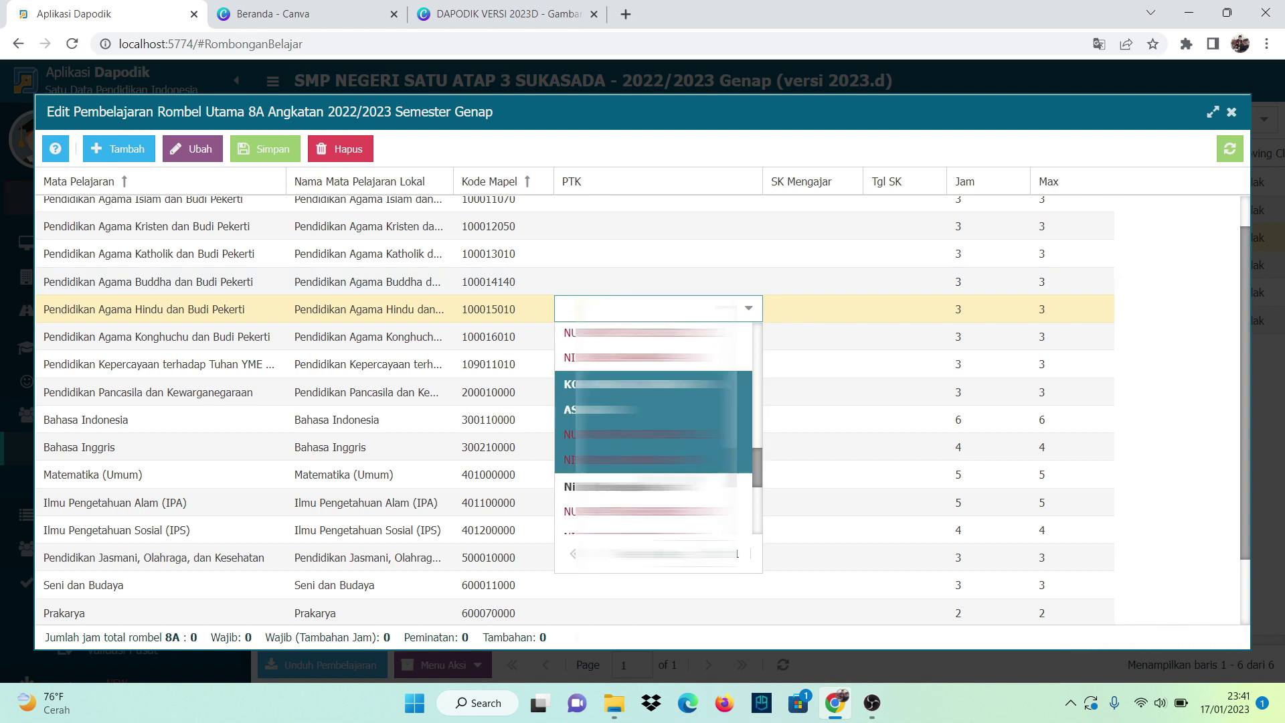
pyautogui.click(642, 466)
pyautogui.click(794, 307)
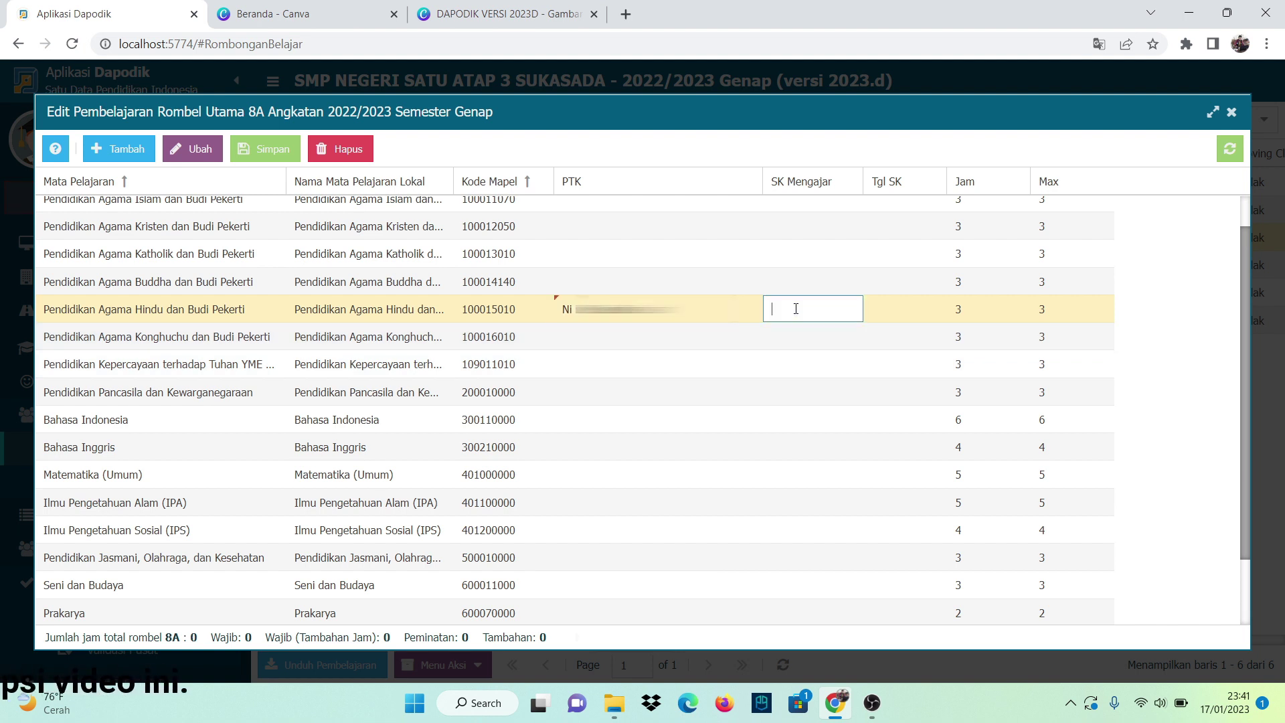
pyautogui.write('smpsatap.3/2023')
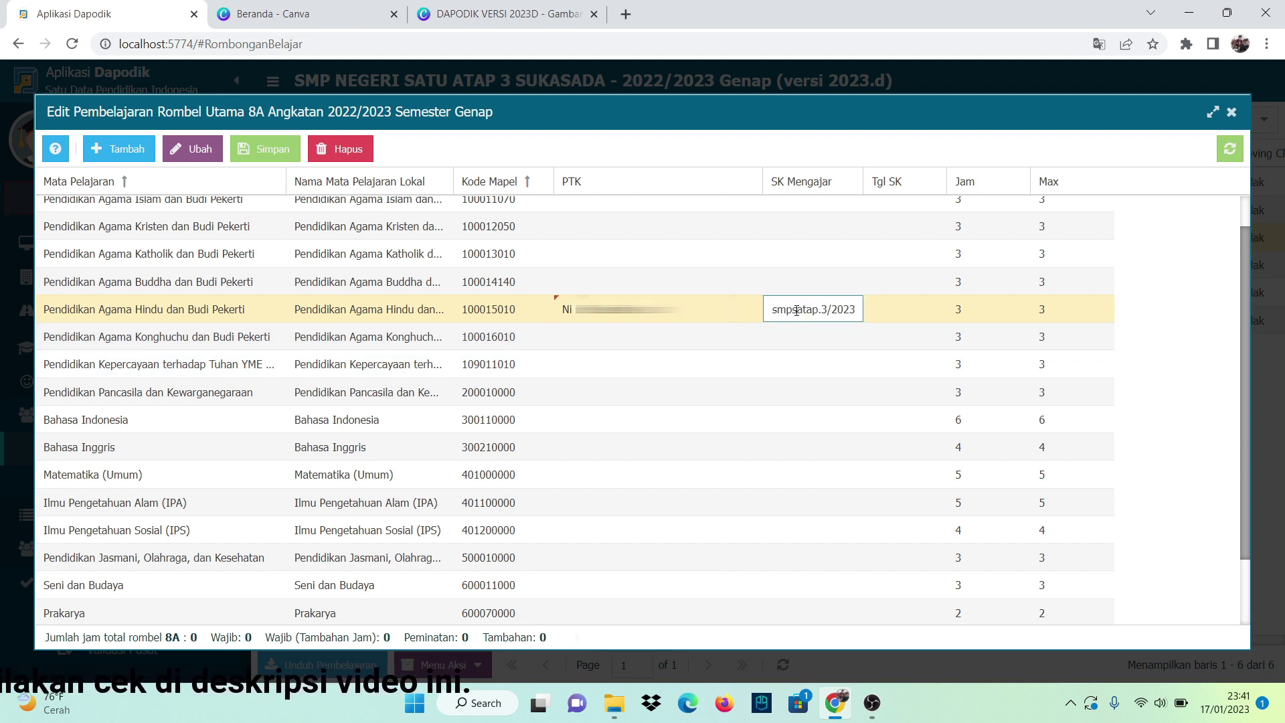
pyautogui.click(879, 315)
pyautogui.click(933, 308)
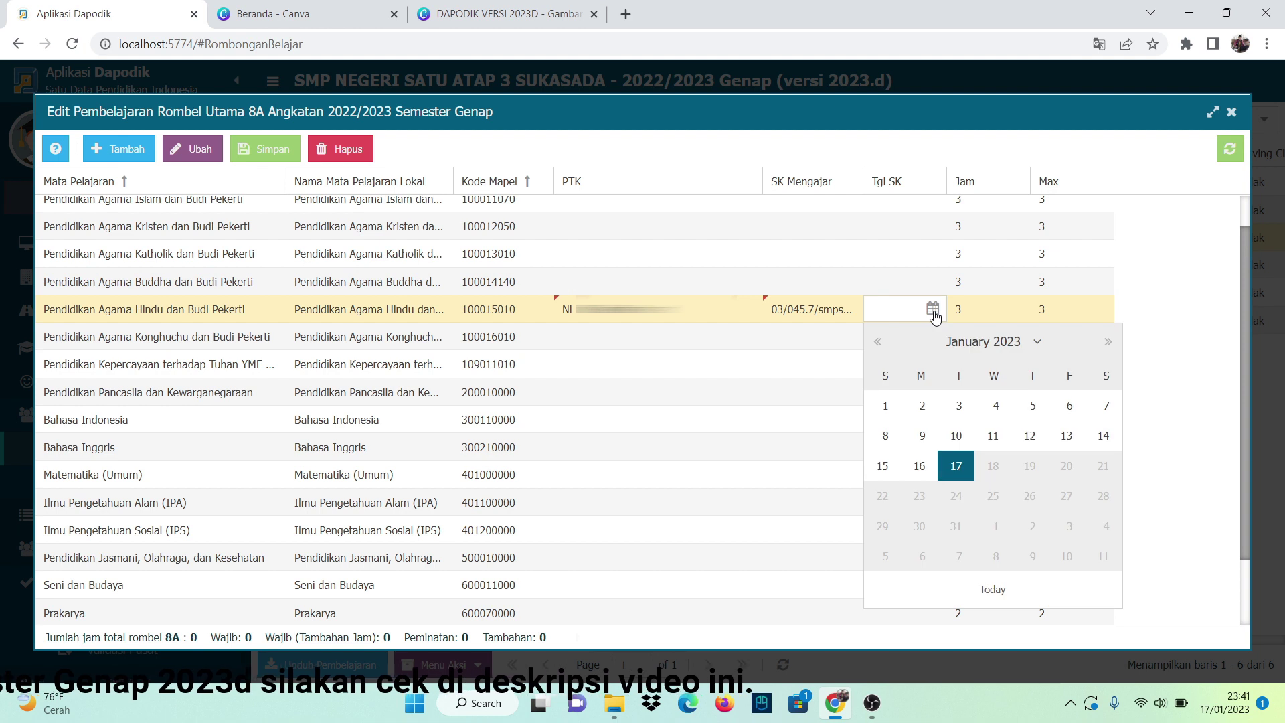
pyautogui.click(922, 436)
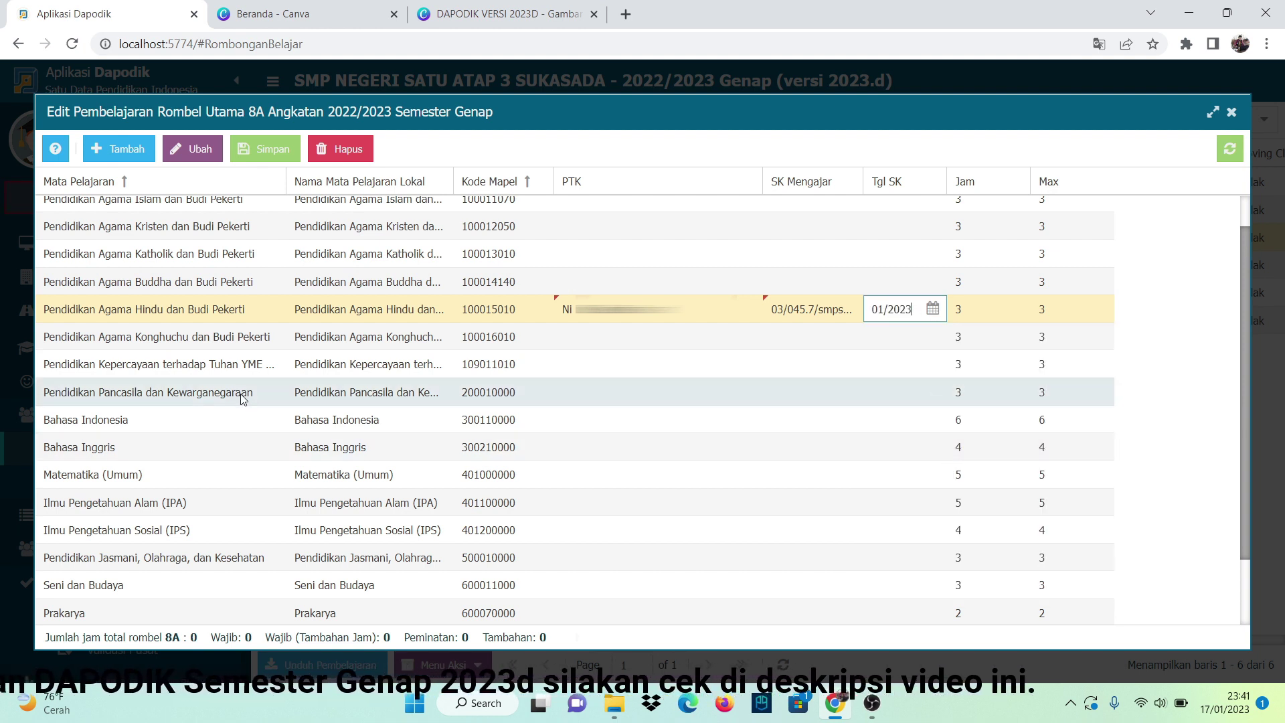
# - For 8A's Pendidikan Pancasila dan Kewarganegaraan, select the teacher and enter SK Mengajar 03/045.7/smpsatap.3/2023 with decree date 09/01/2023
pyautogui.click(751, 401)
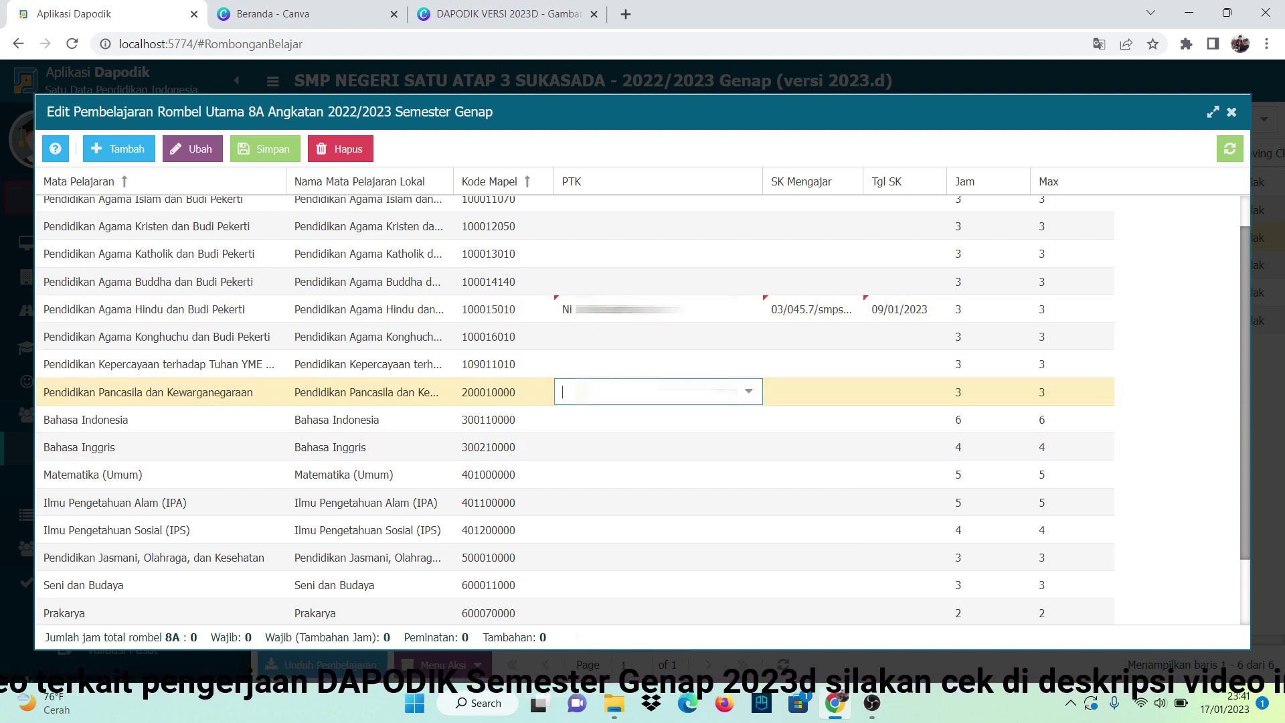
pyautogui.click(749, 392)
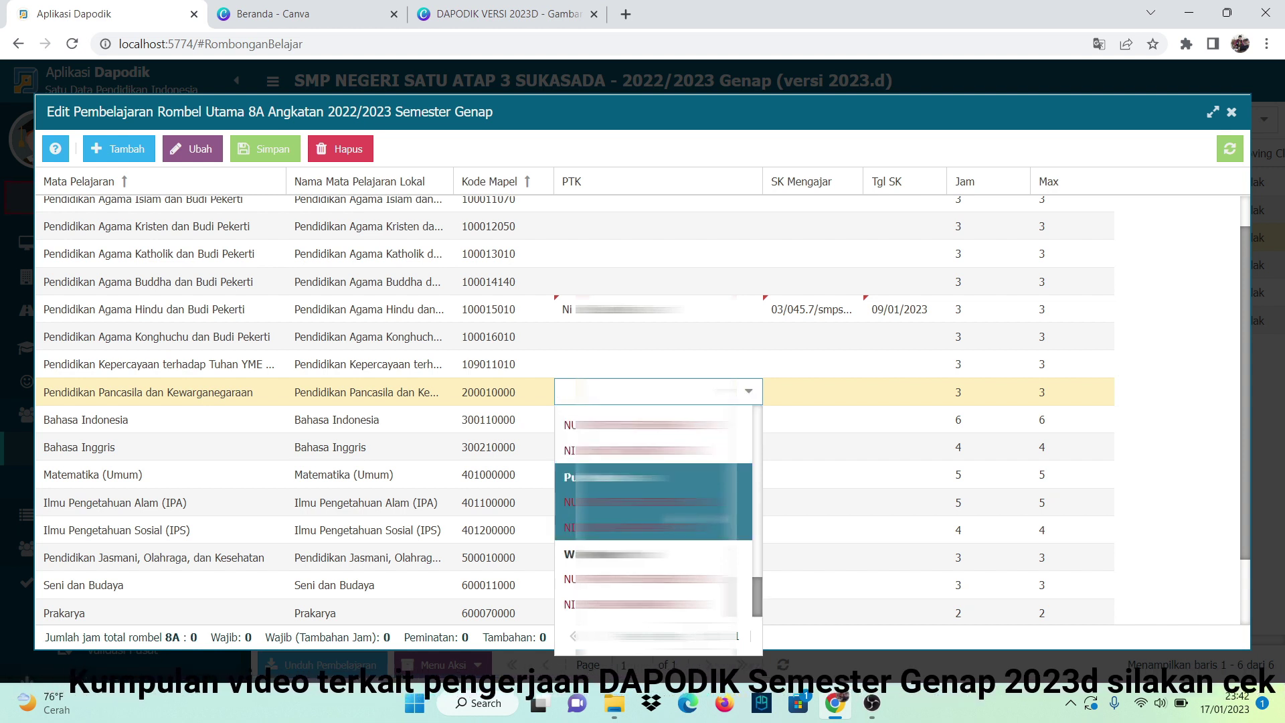
pyautogui.click(631, 479)
pyautogui.click(803, 393)
pyautogui.write('03/045.7/smpsatap.3/2023')
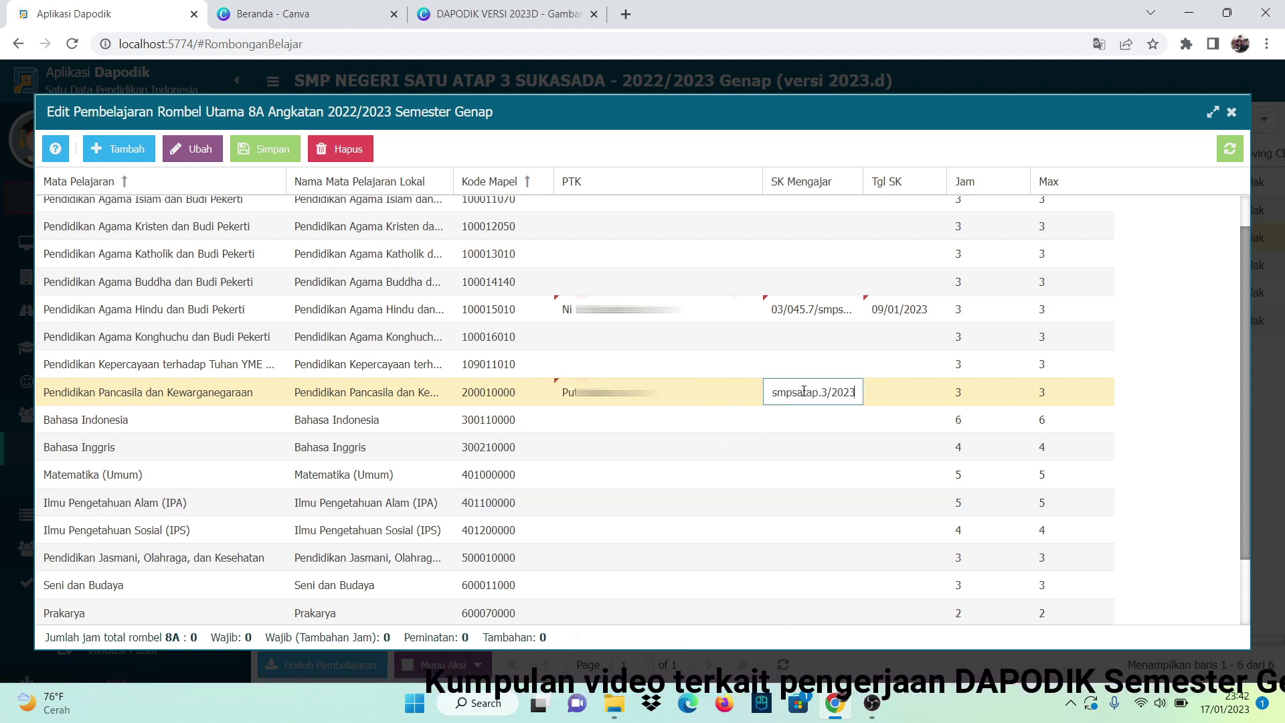
pyautogui.click(934, 396)
pyautogui.click(933, 393)
pyautogui.click(922, 207)
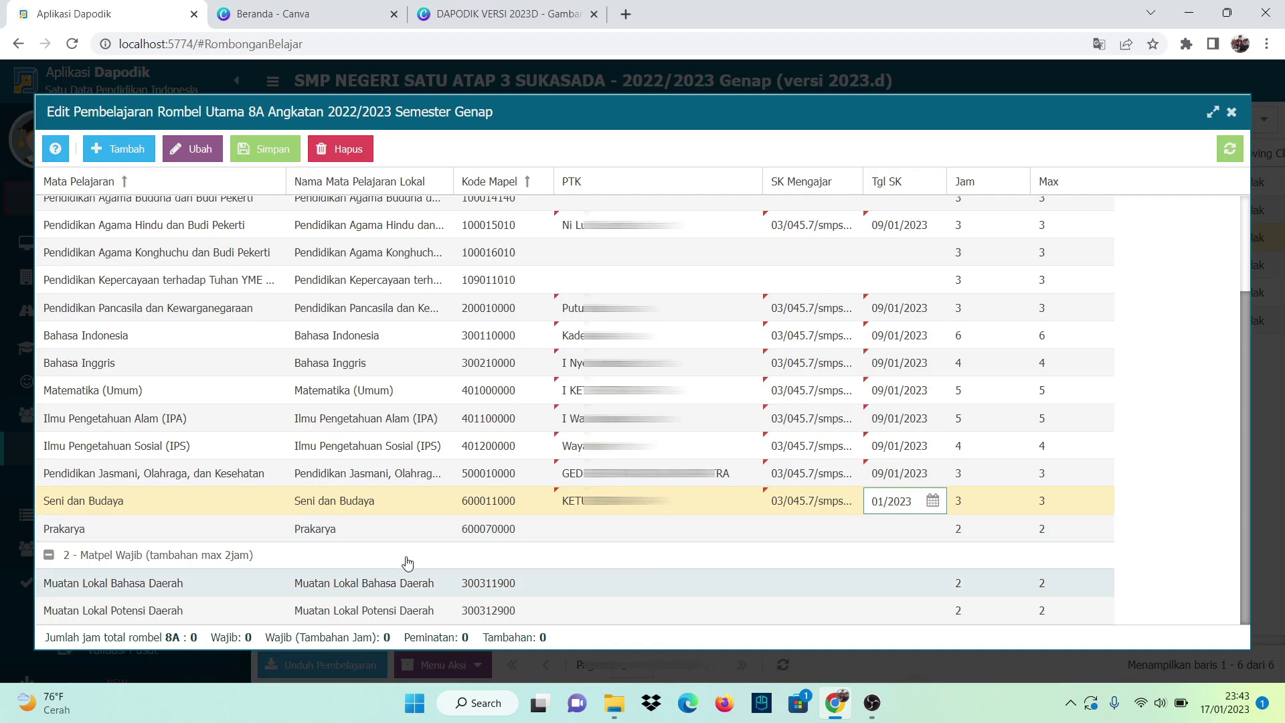
# - For 8A's Prakarya, select the teacher as PTK and enter SK Mengajar 03/045.7/smpsatap.3/2023 with decree date 09/01/2023
pyautogui.click(574, 536)
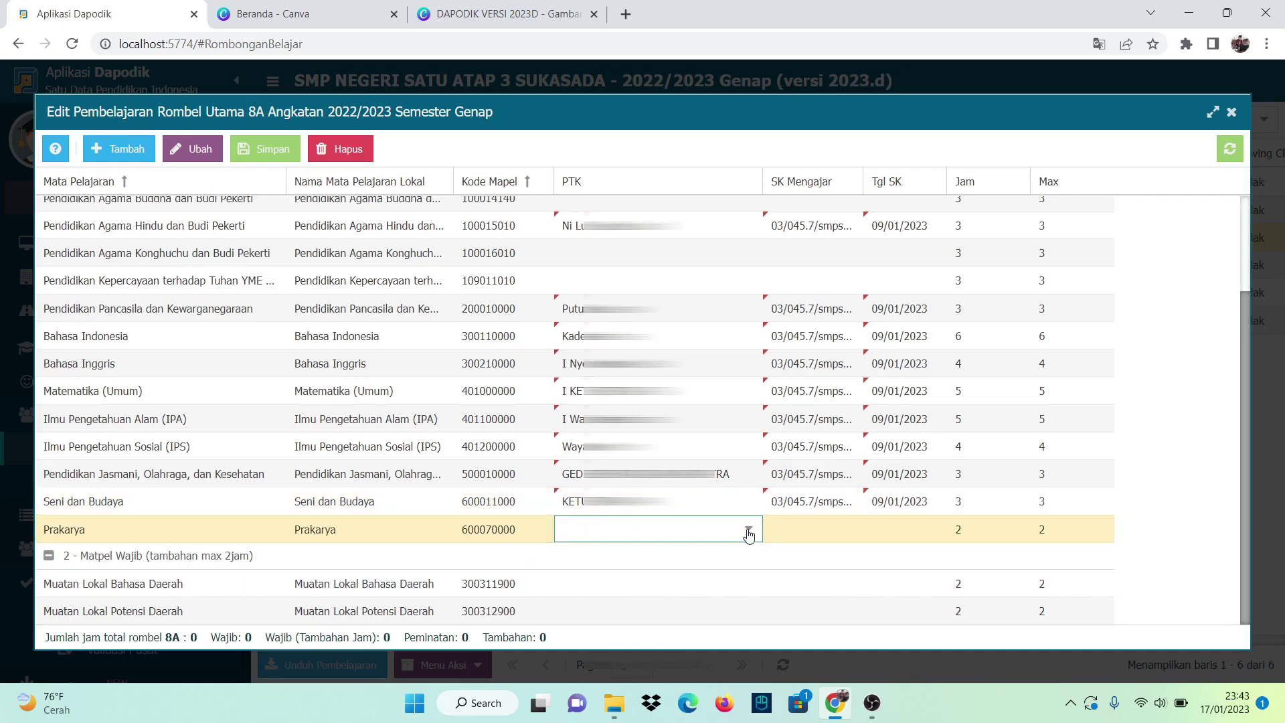
pyautogui.click(748, 530)
pyautogui.press('Up')
pyautogui.press('Down')
pyautogui.press('Return')
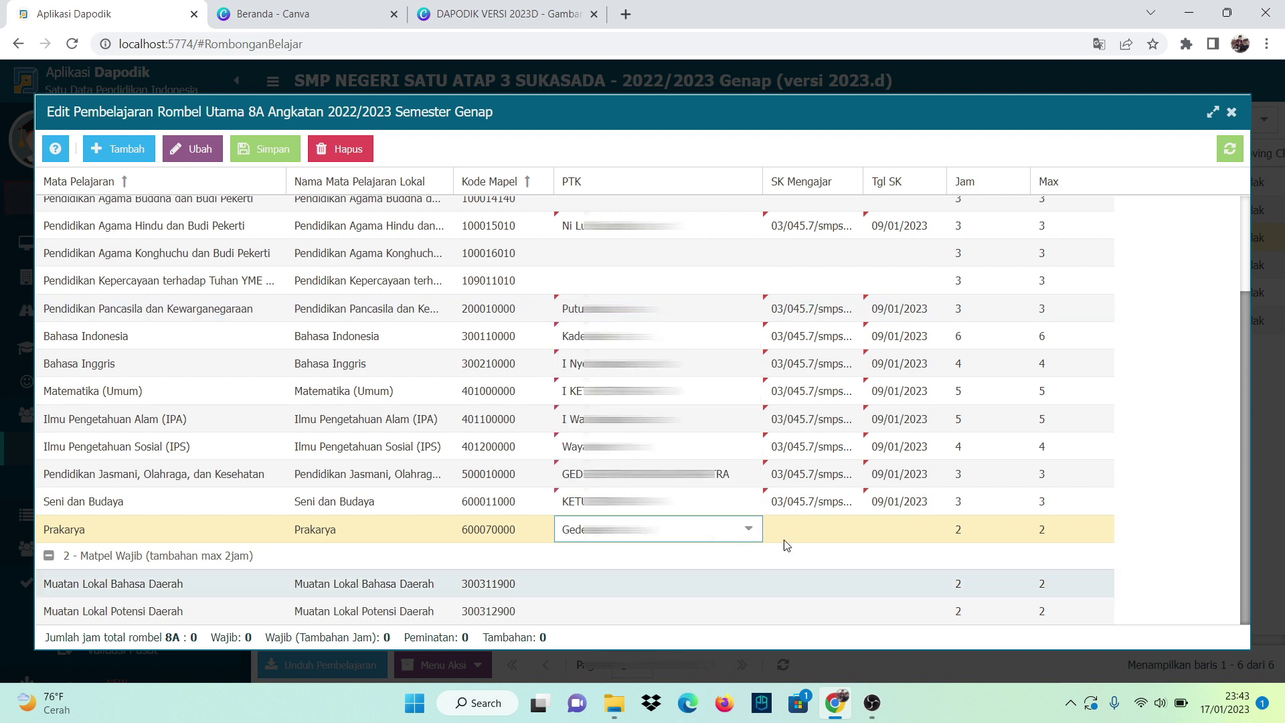
pyautogui.click(792, 534)
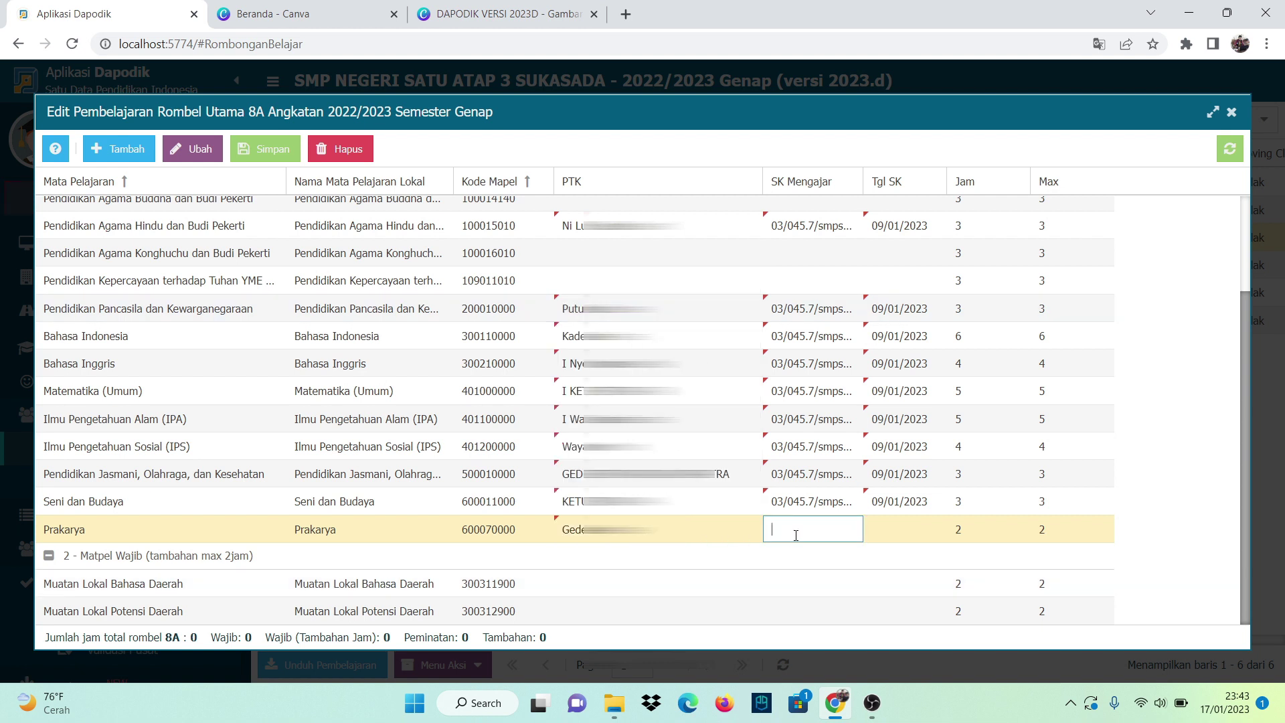
pyautogui.click(897, 535)
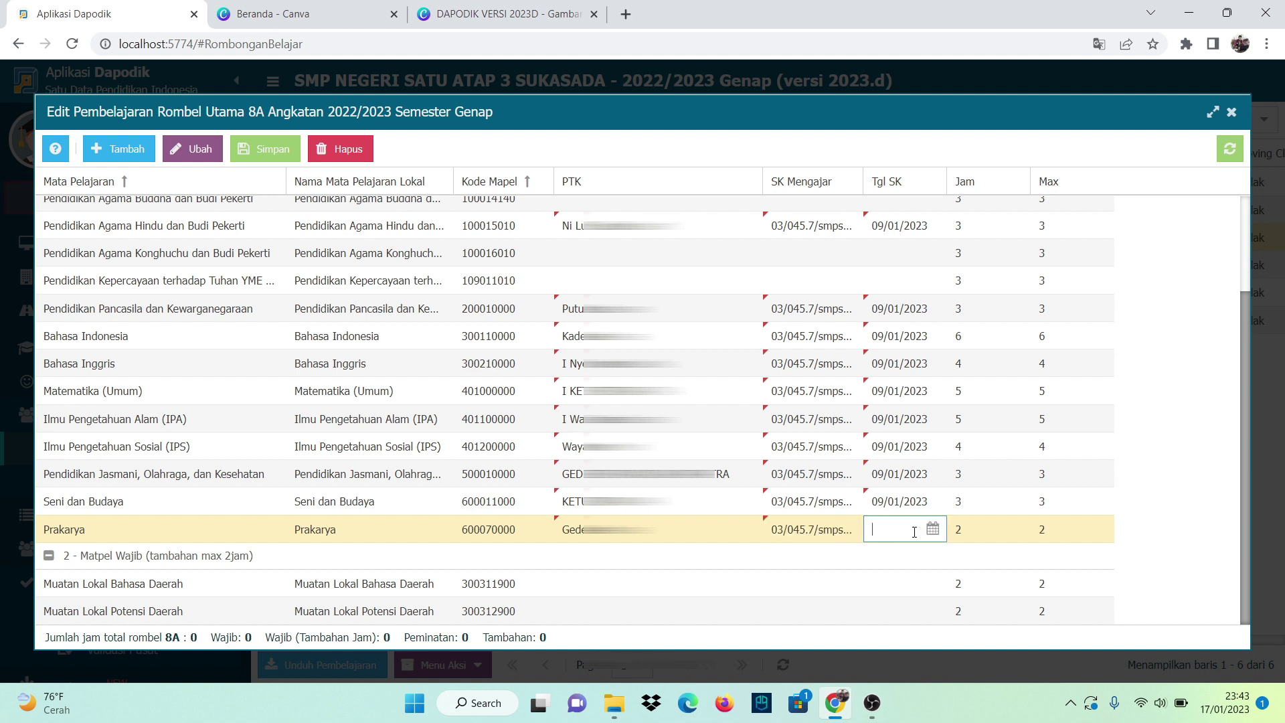
pyautogui.click(933, 530)
pyautogui.click(922, 342)
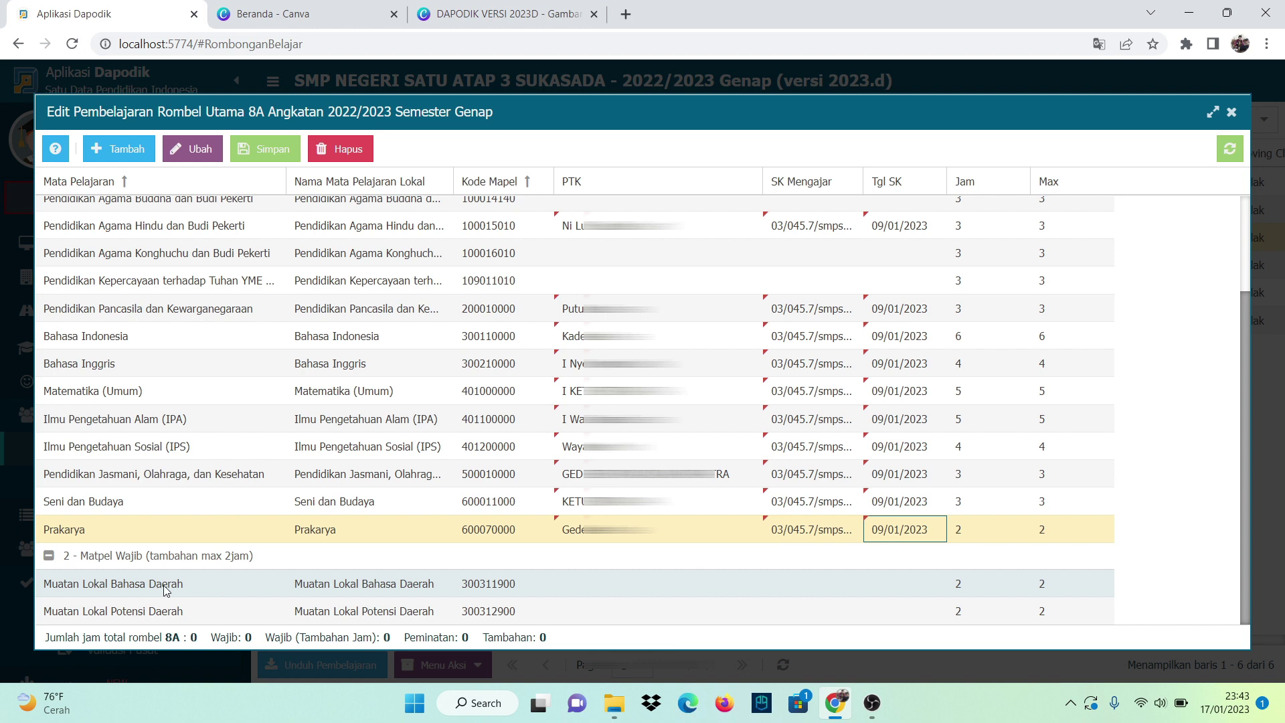
# - Set the local subject name of 8A's Muatan Lokal Bahasa Daerah to Bahasa Bali and select its teacher as PTK
pyautogui.click(391, 589)
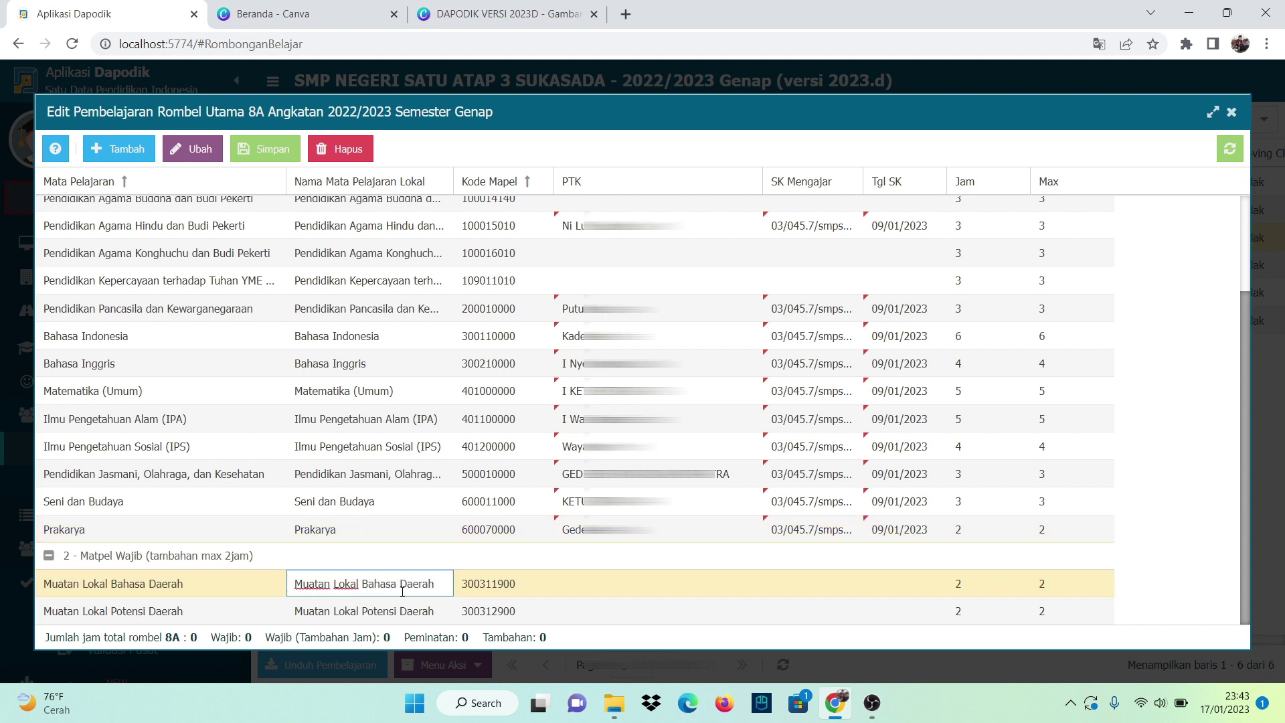
pyautogui.tripleClick(402, 591)
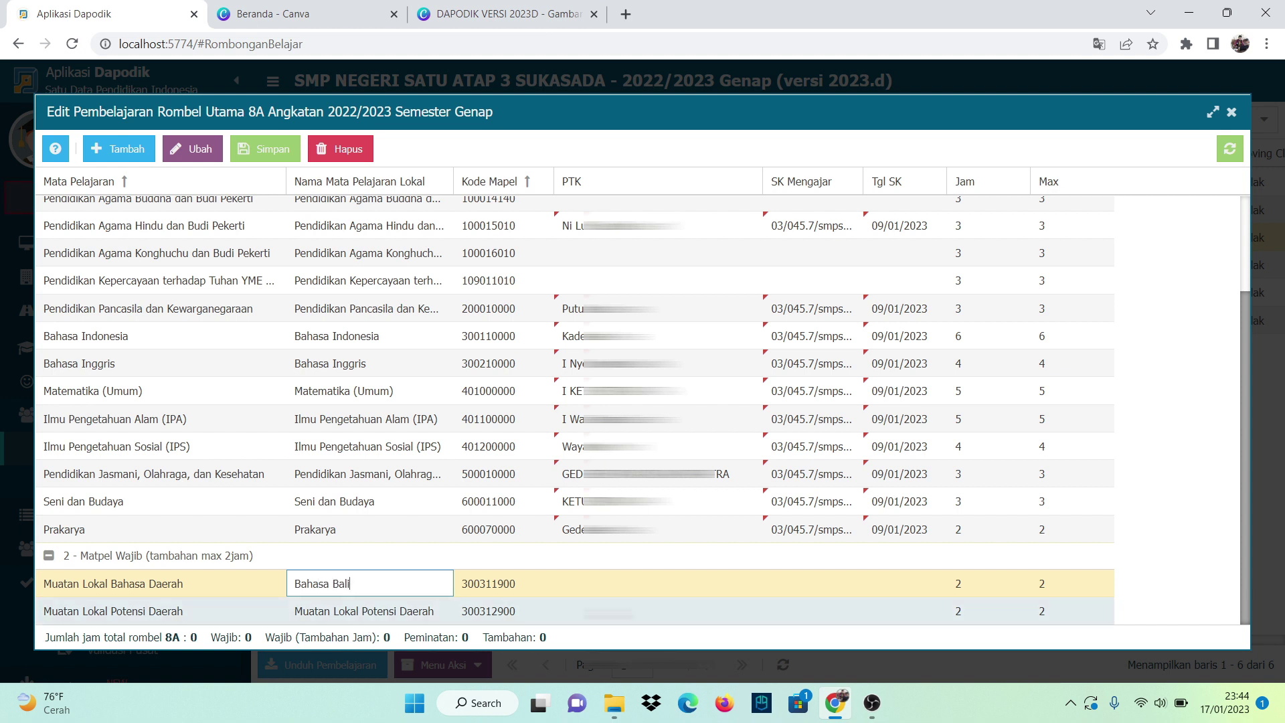
pyautogui.click(669, 584)
pyautogui.click(744, 587)
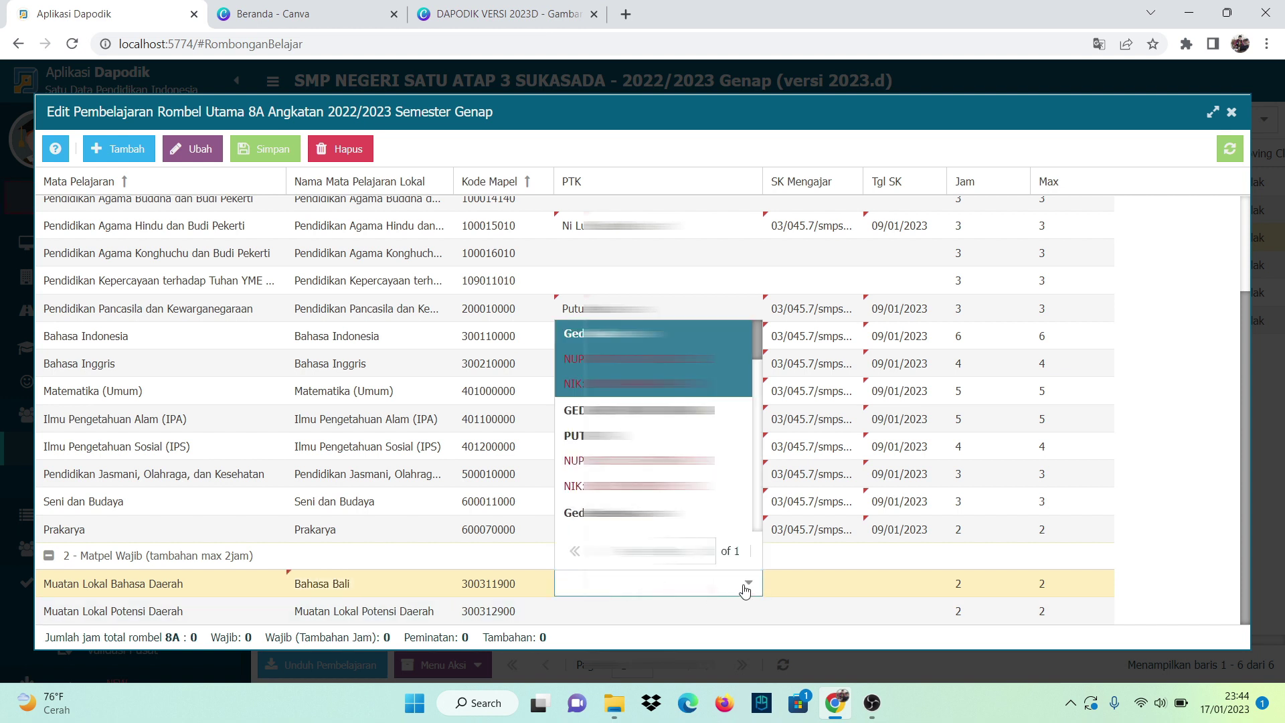
pyautogui.scroll(-2, 726, 467)
pyautogui.click(726, 467)
# - Enter SK Mengajar 03/045.7/smpsatap.3/2023 dated 09/01/2023 for Bahasa Bali and save class 8A's lessons
pyautogui.click(807, 578)
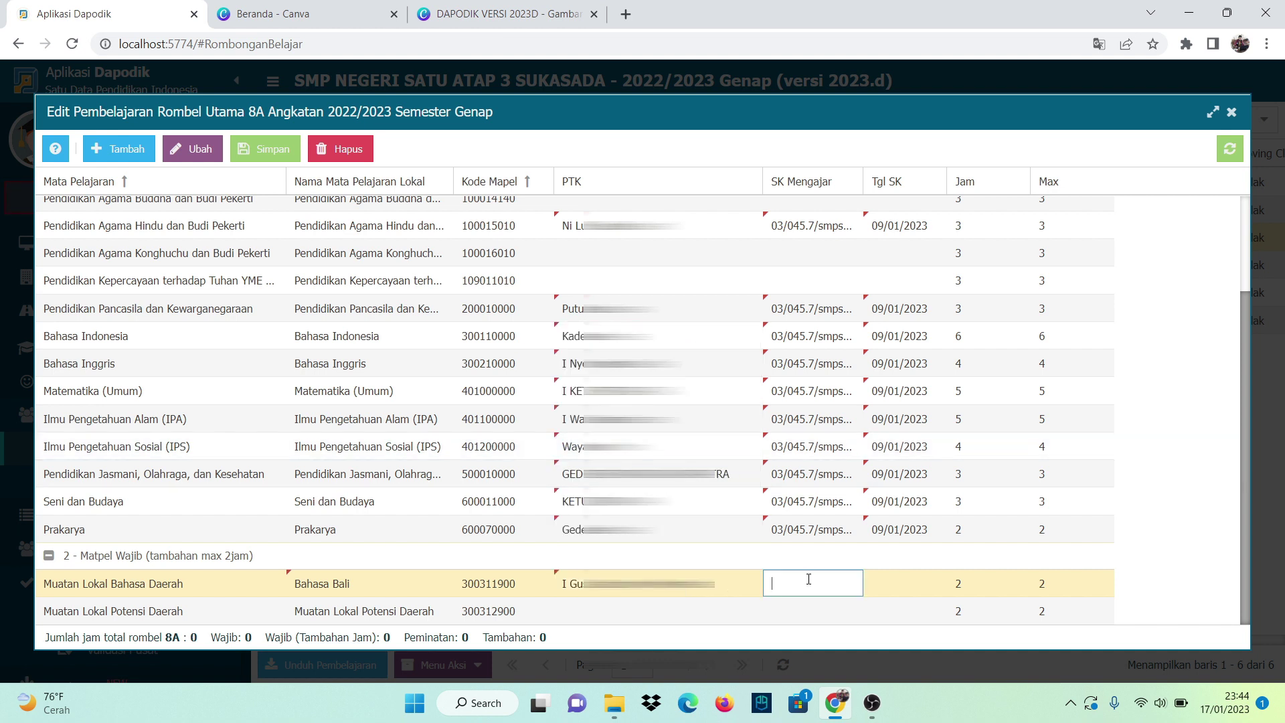
pyautogui.hotkey('ctrl', 'v')
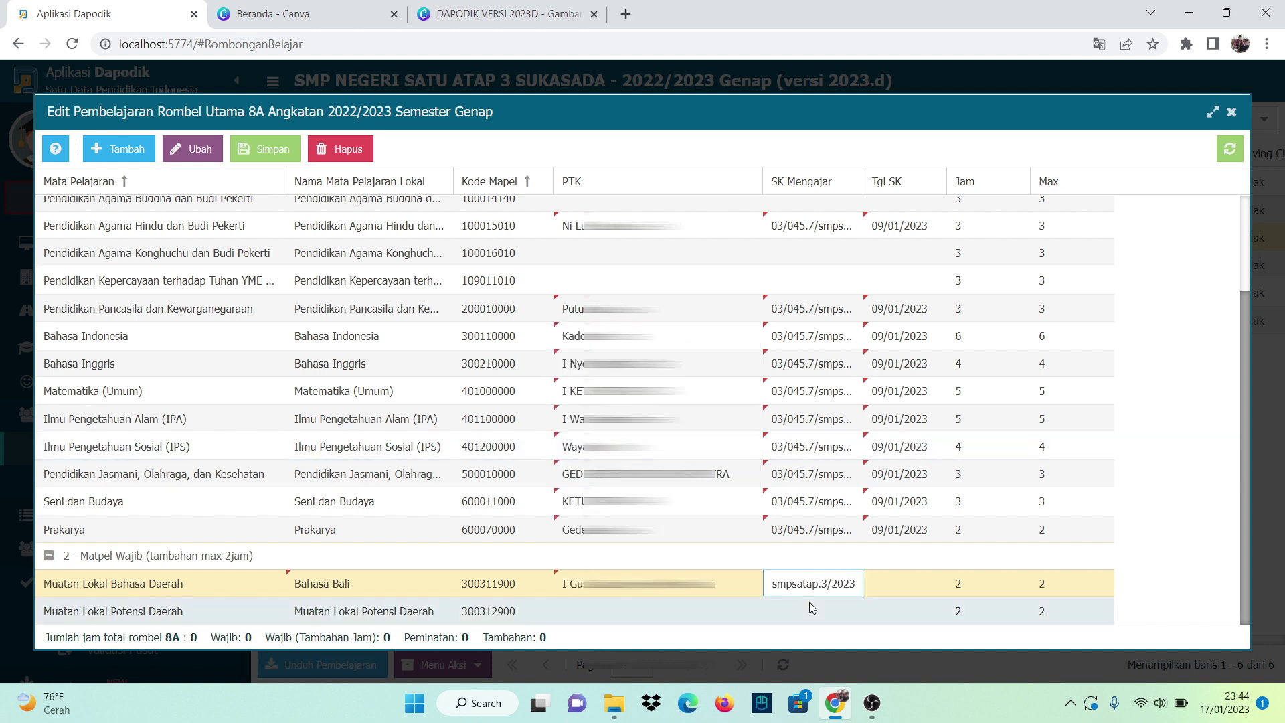
pyautogui.click(897, 579)
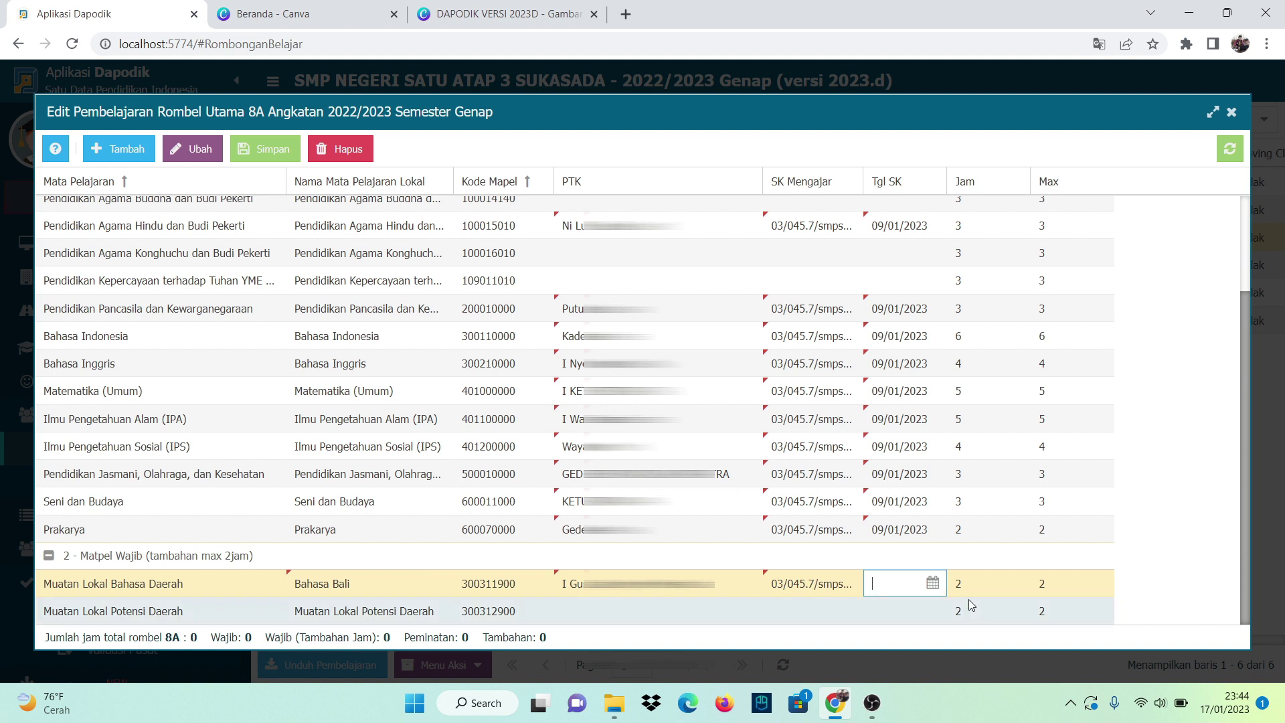
pyautogui.click(933, 583)
pyautogui.click(922, 396)
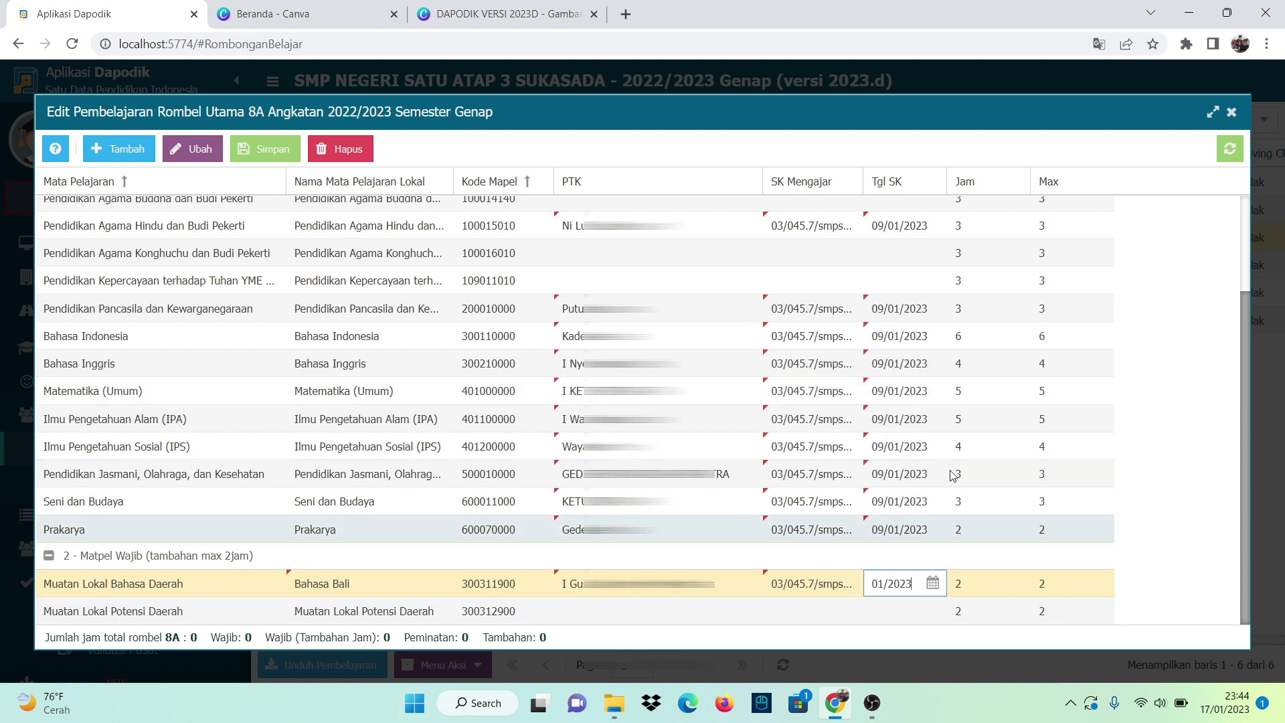
pyautogui.click(1154, 389)
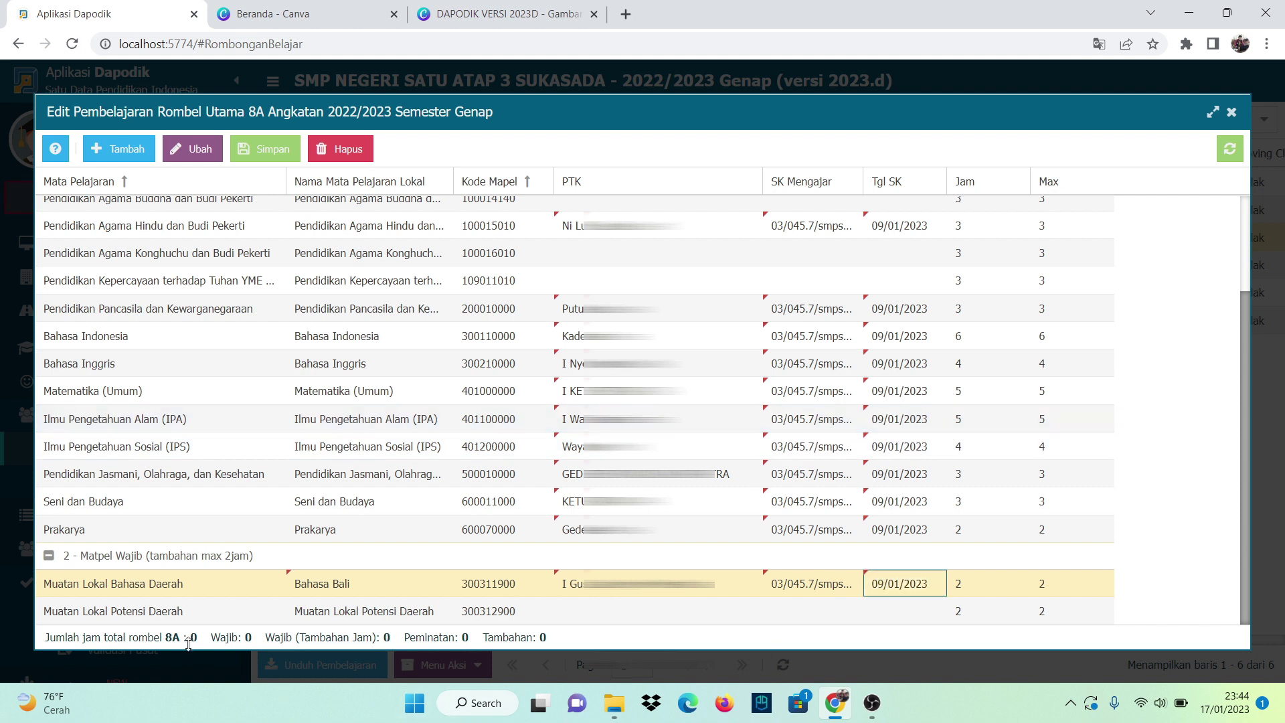
pyautogui.click(274, 153)
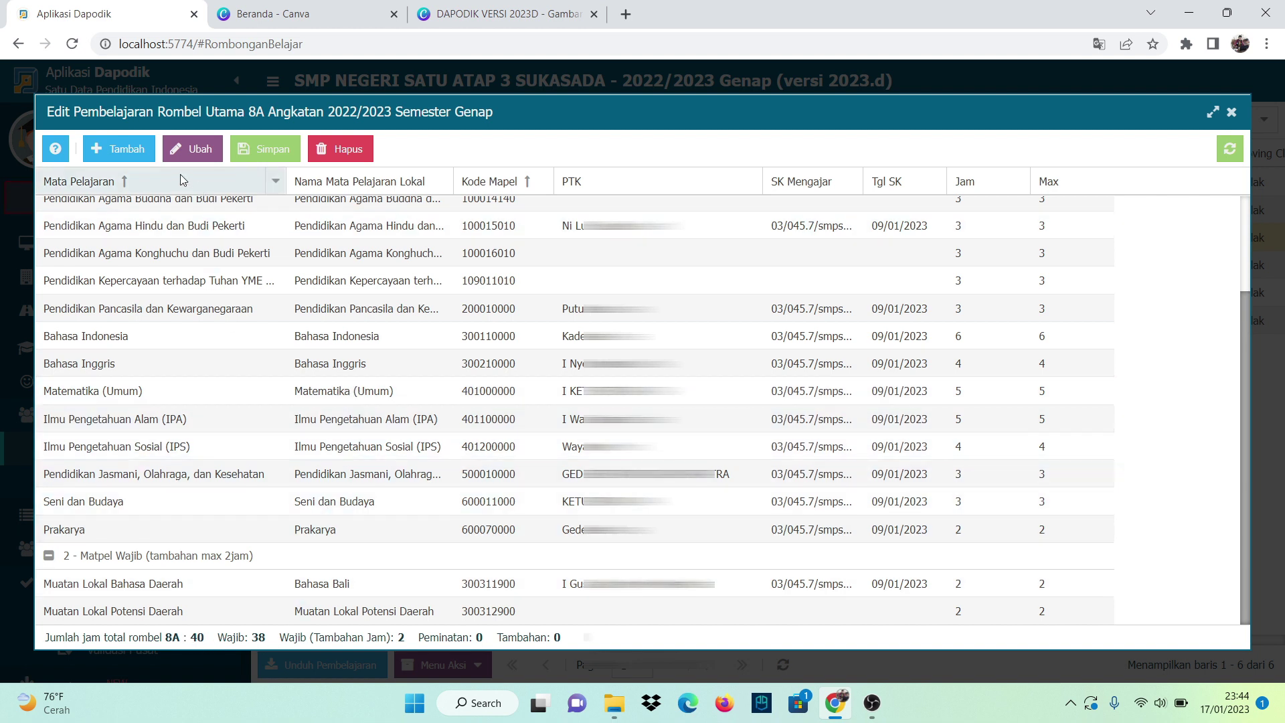
# - Start a 9 - Matpel Tambahan lesson for 8A with subject 500050000 - Bimbingan dan Konseling/Konselor (BP/BK), named Bimbingan dan Konseling (BK)
pyautogui.click(132, 153)
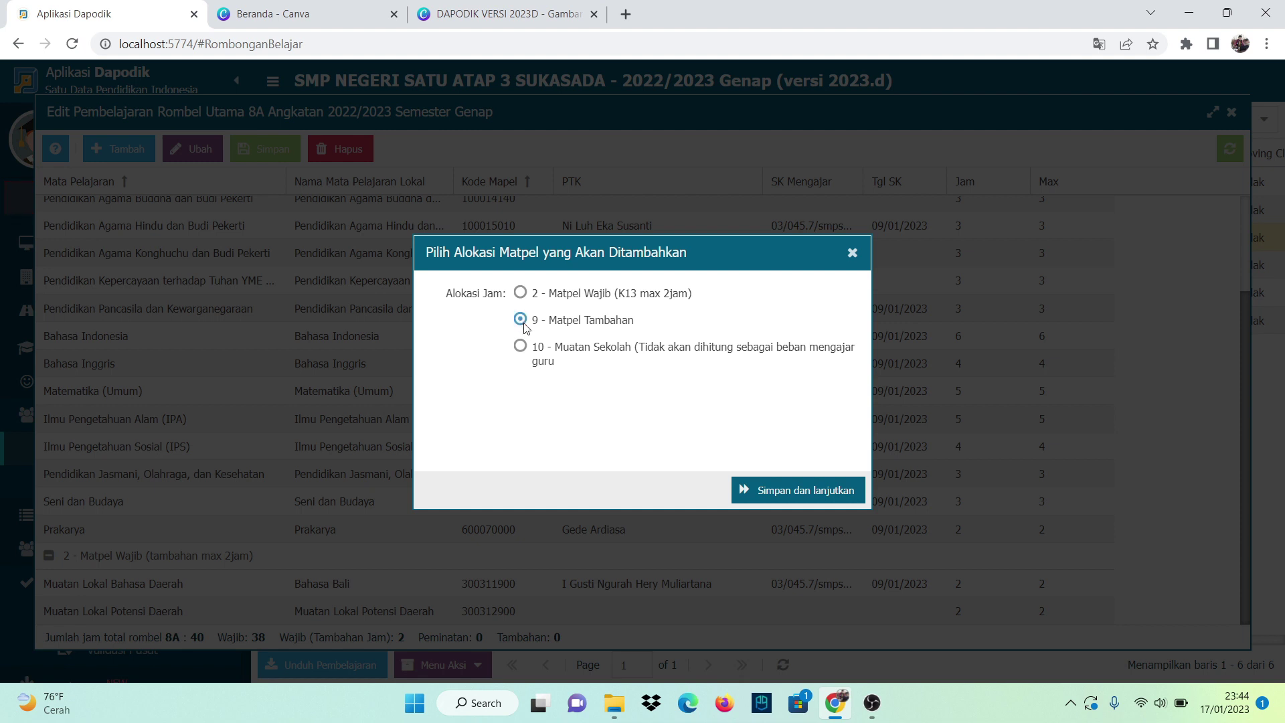
pyautogui.click(781, 494)
pyautogui.click(703, 245)
pyautogui.click(872, 244)
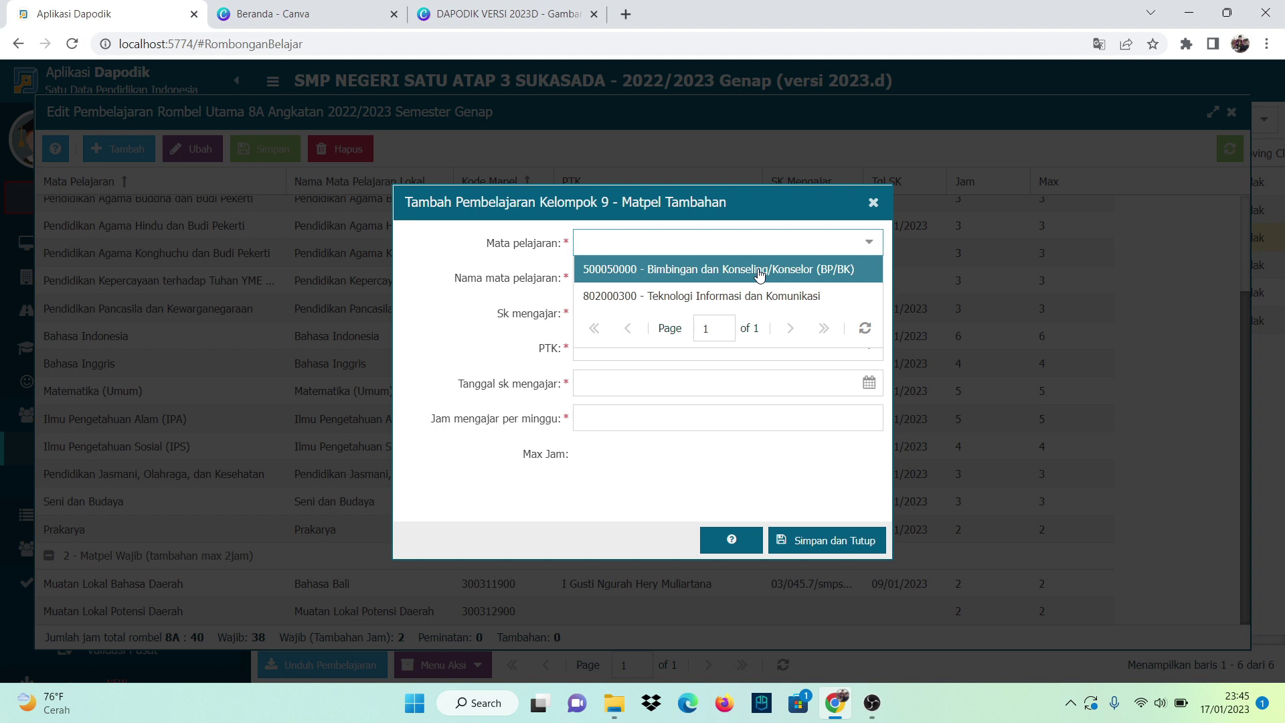
pyautogui.click(760, 271)
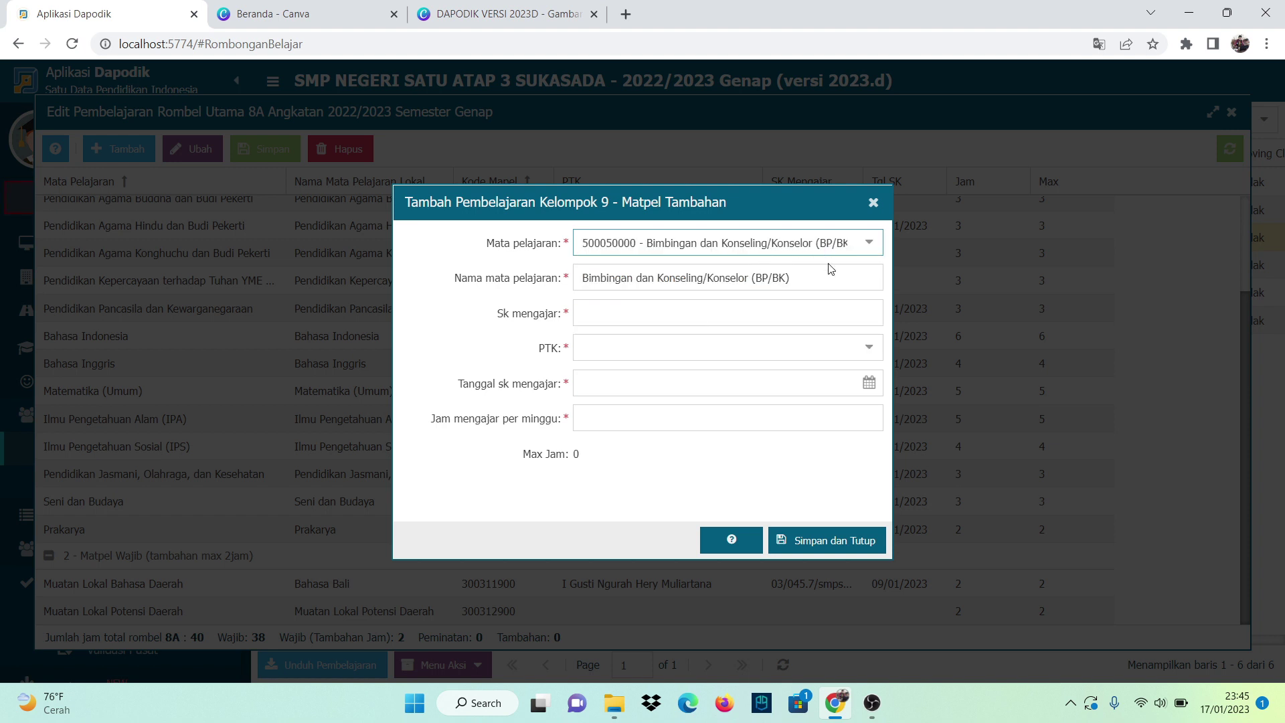
pyautogui.moveTo(807, 278); pyautogui.dragTo(760, 274)
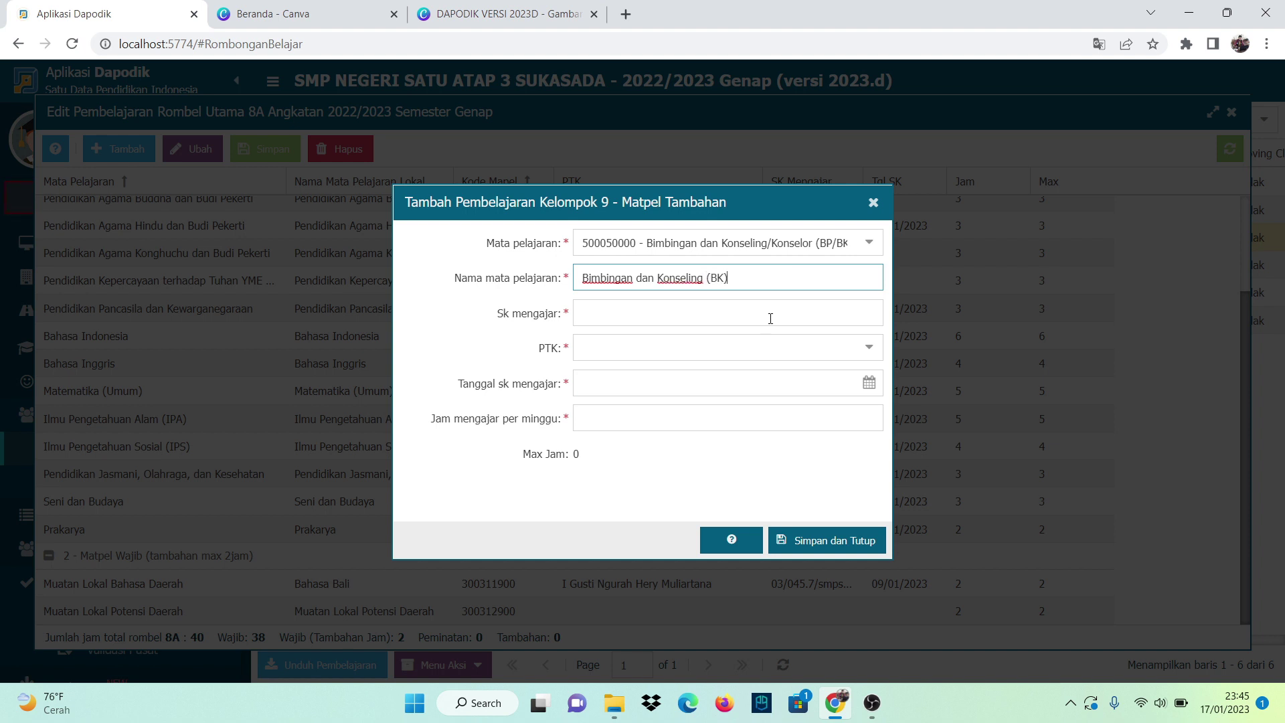
# - Enter SK mengajar 03/045.7/smpsatap.3/2023 for the additional BK lesson and select the counselling teacher as PTK
pyautogui.click(842, 321)
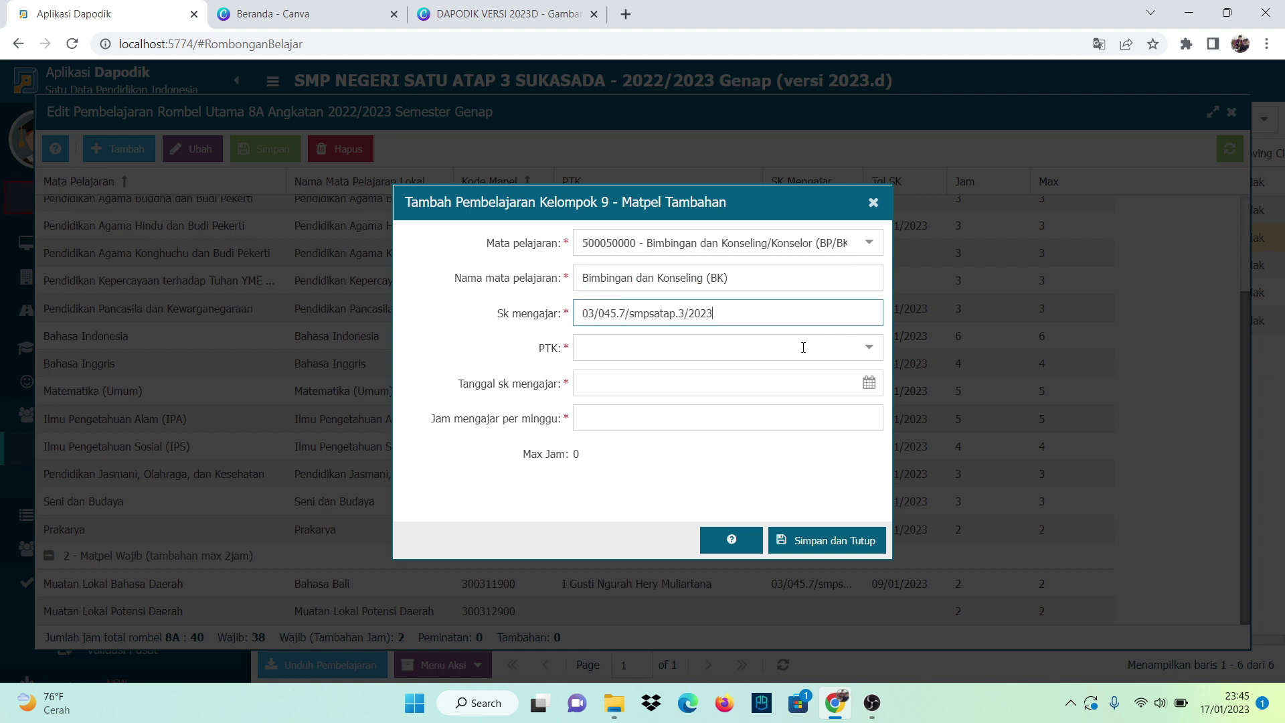
pyautogui.click(869, 349)
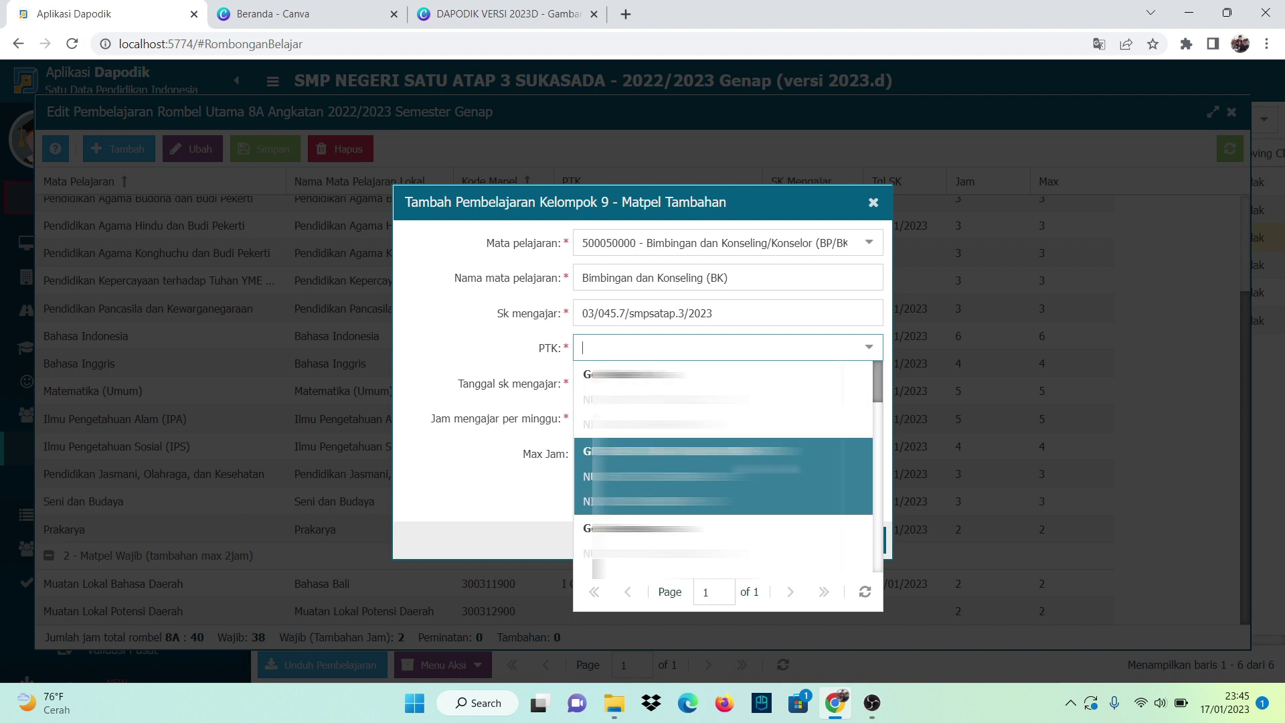
pyautogui.press('Down')
pyautogui.press('Down')
pyautogui.press('Down')
pyautogui.press('Down')
pyautogui.press('Down')
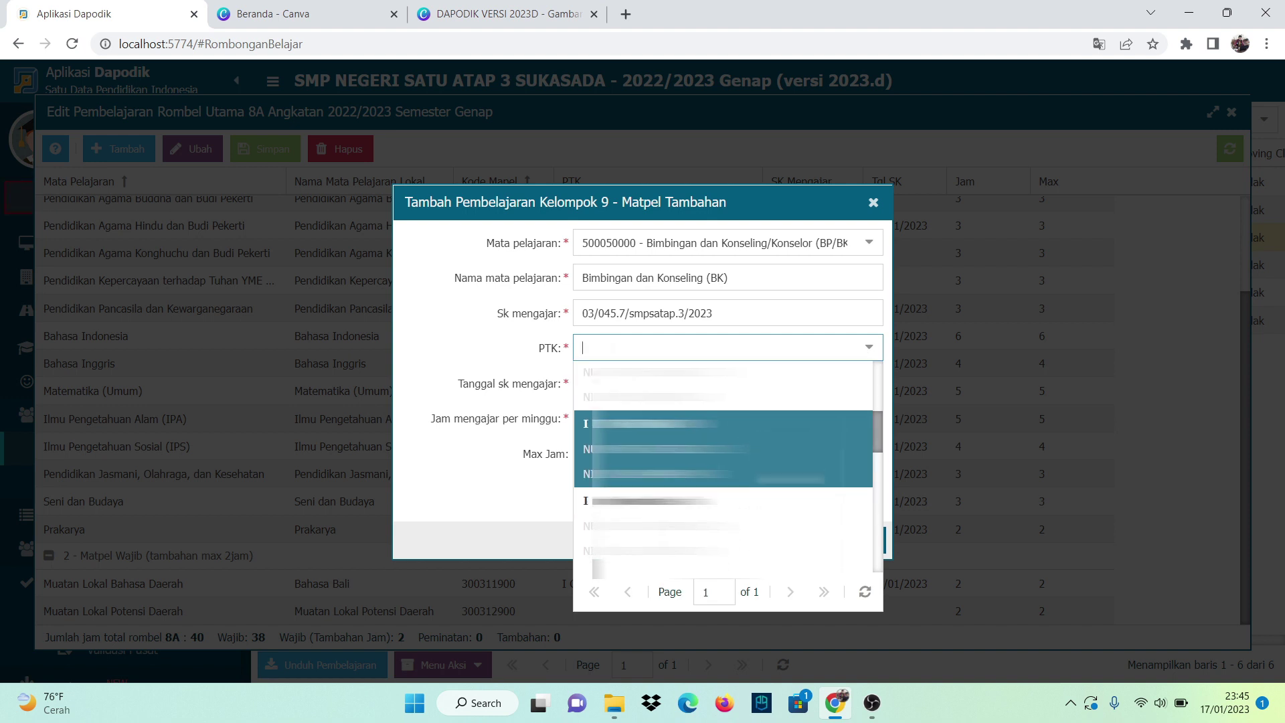
pyautogui.press('Up')
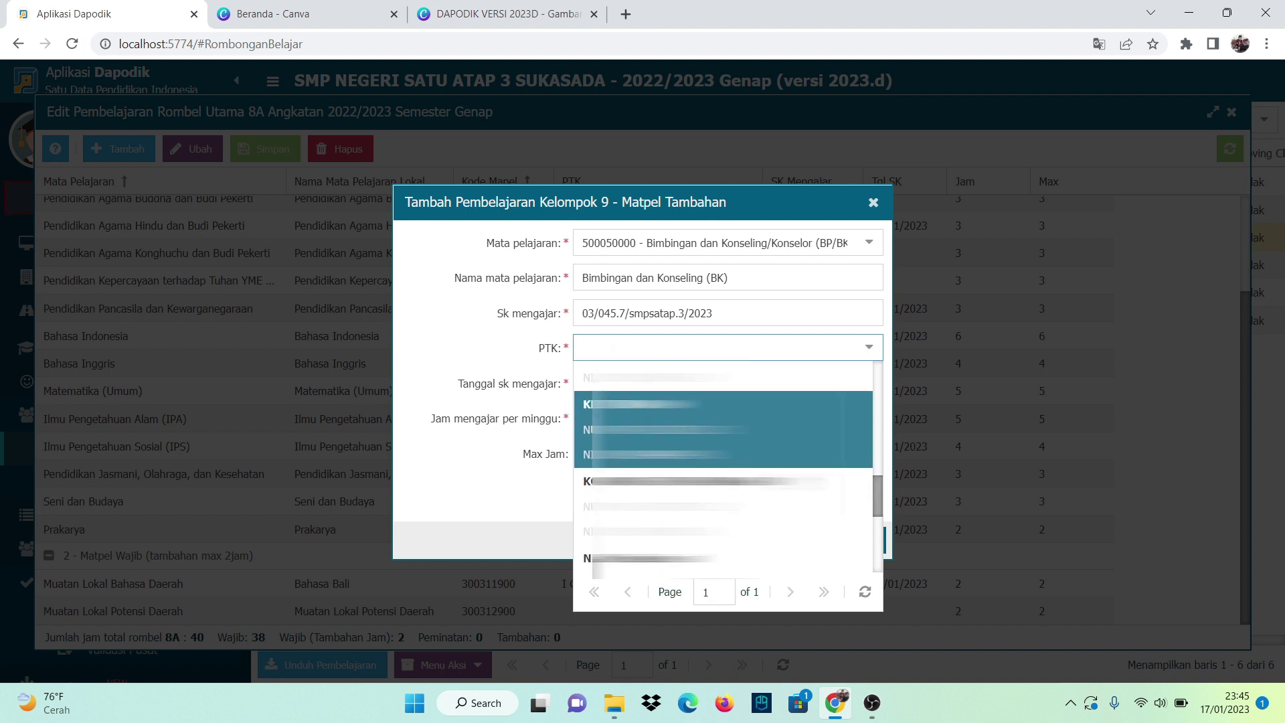
pyautogui.press('Return')
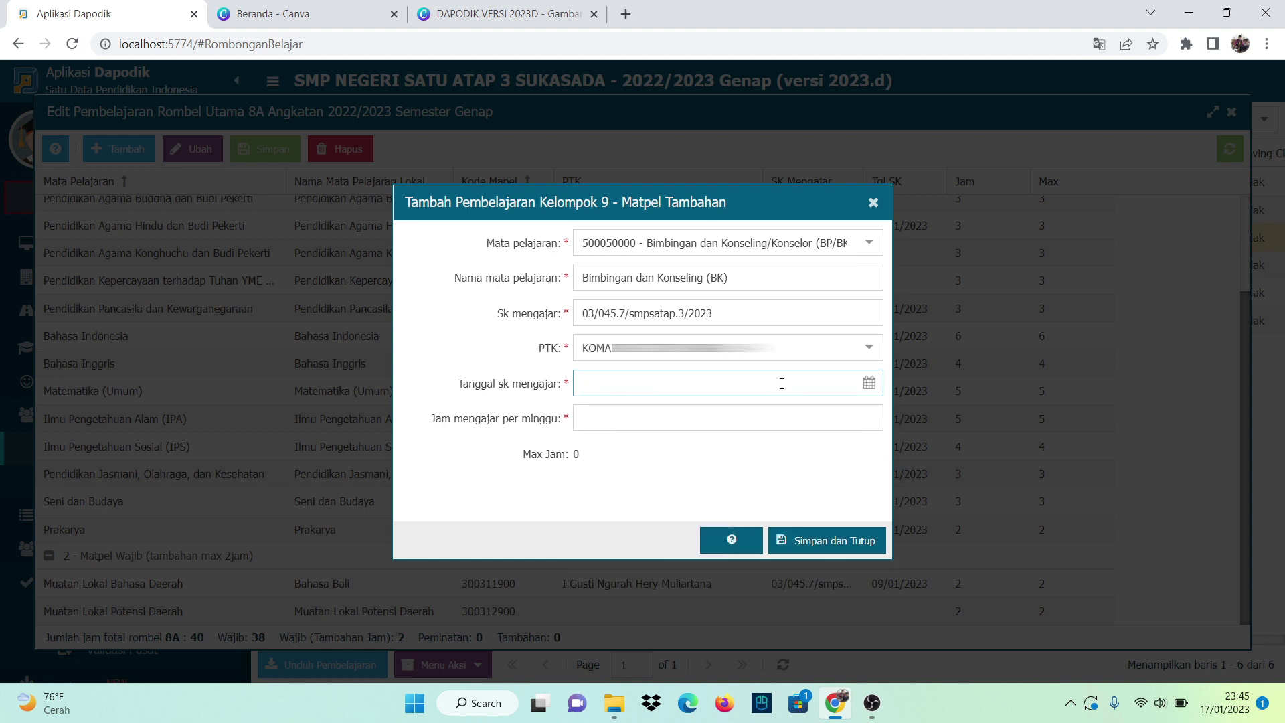
# - Set the BK lesson's decree date to 09/01/2023 and weekly hours to 0, save it, and close 8A's lesson editor
pyautogui.click(869, 384)
pyautogui.click(633, 510)
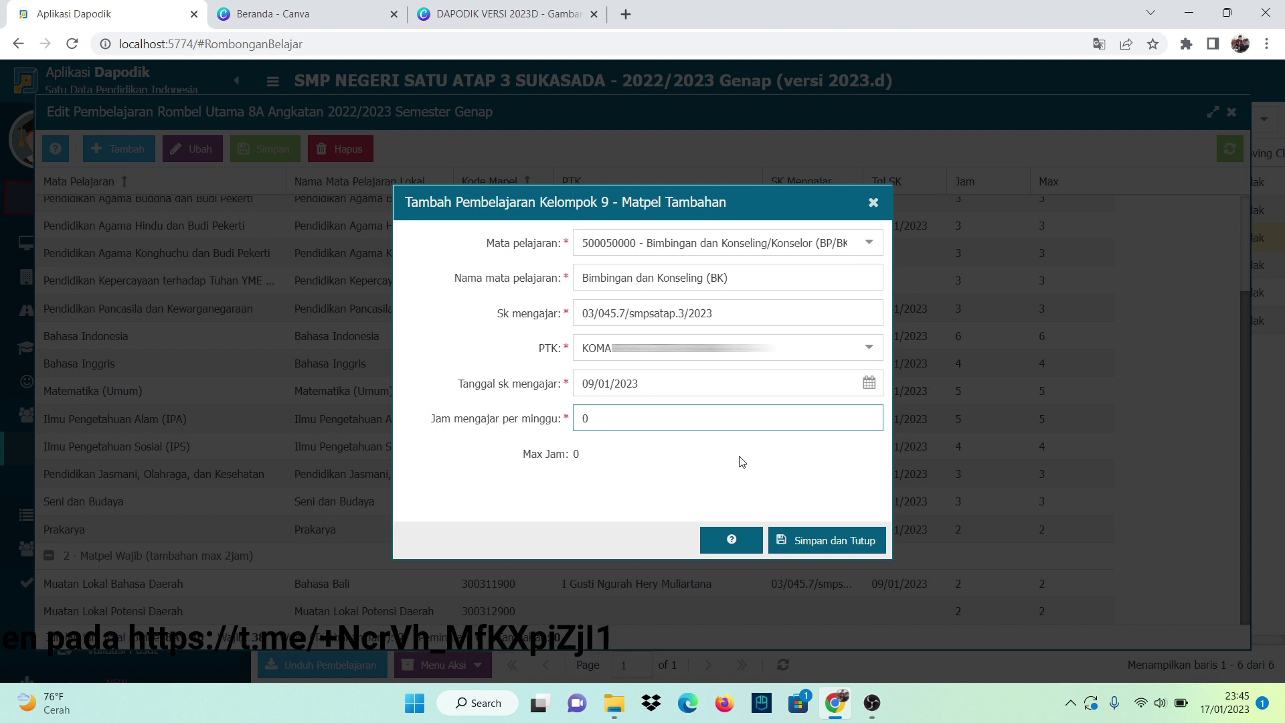
pyautogui.click(836, 545)
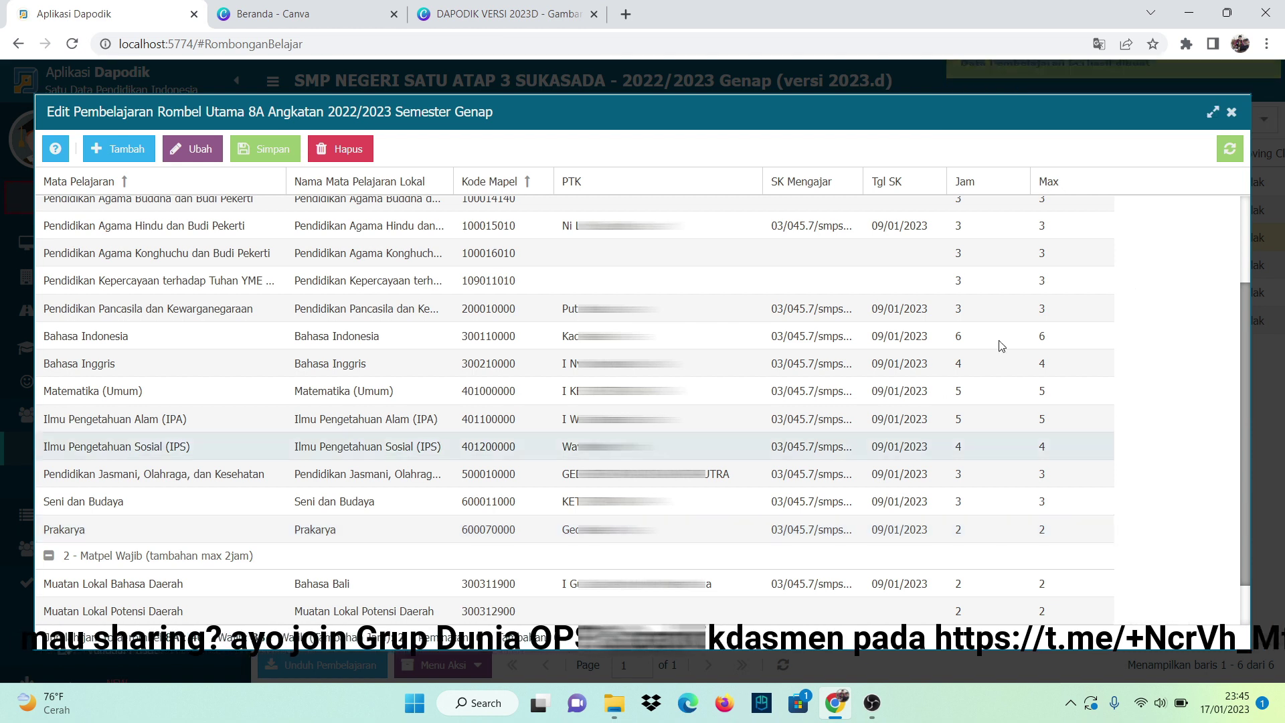
pyautogui.click(1232, 112)
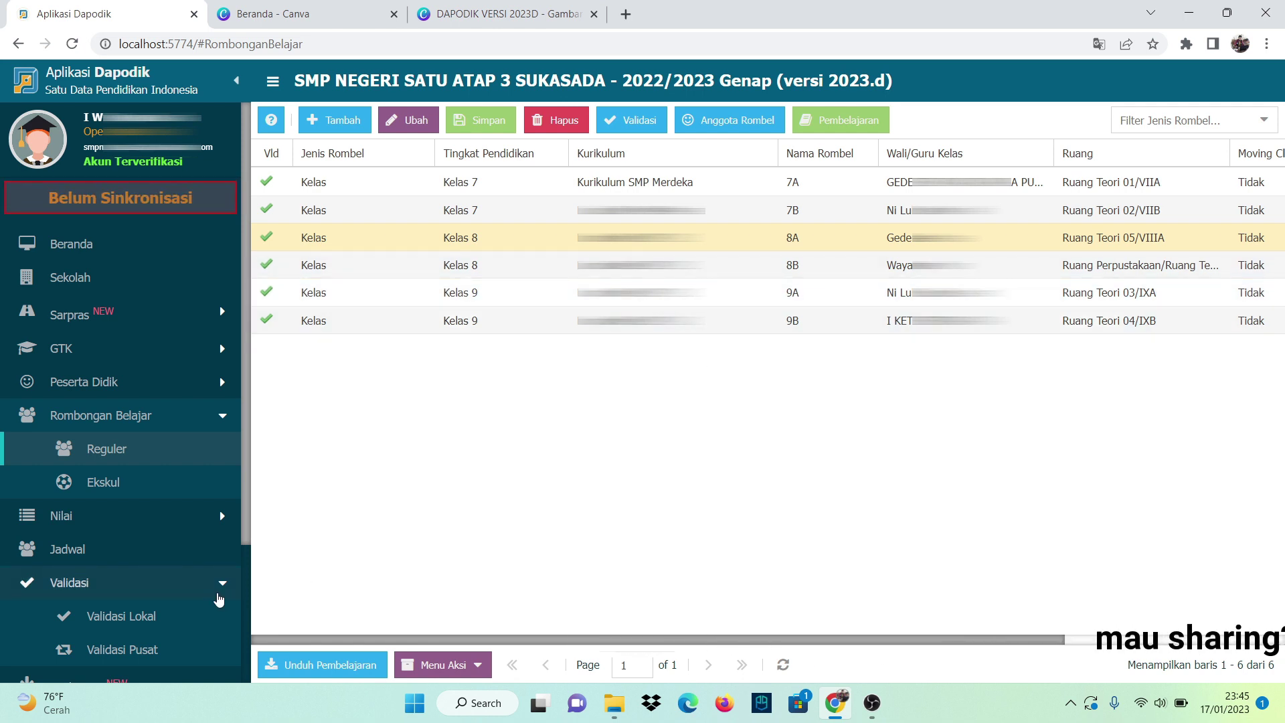
# - Open Validasi Lokal, reload the page, and check the Sarpras and Rombongan Belajar & Jadwal validation results
pyautogui.click(138, 617)
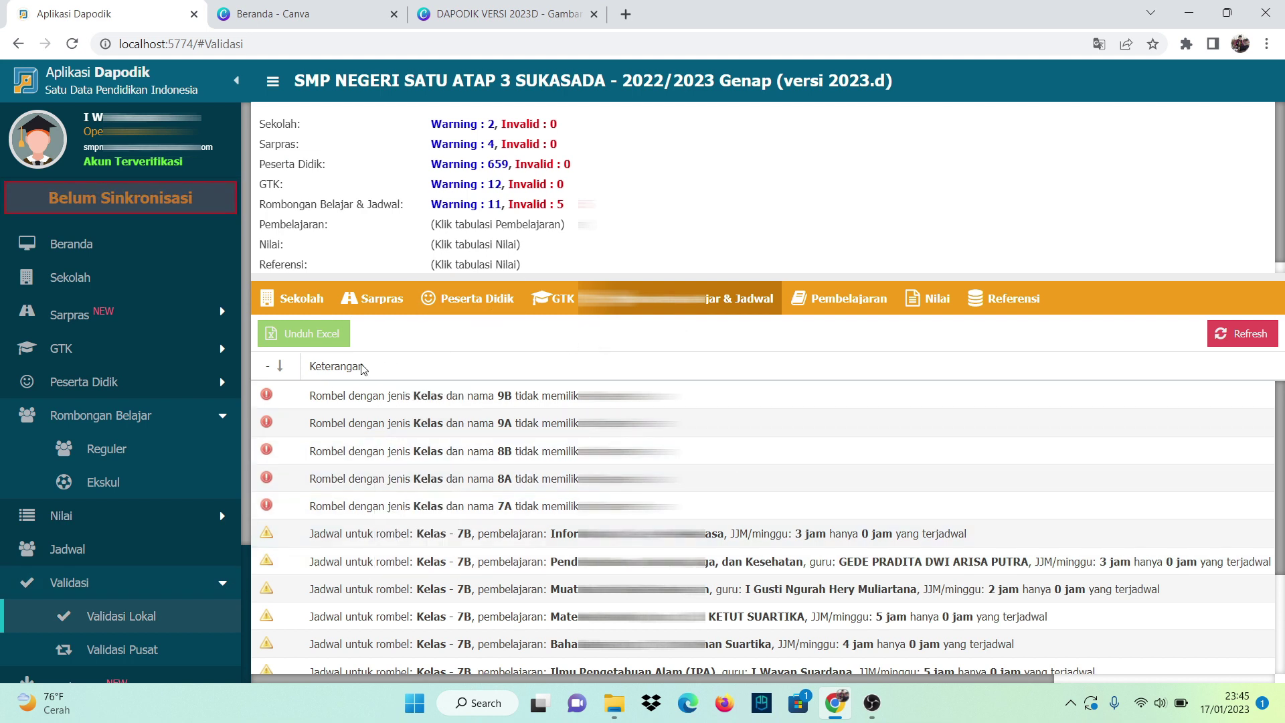
pyautogui.click(69, 44)
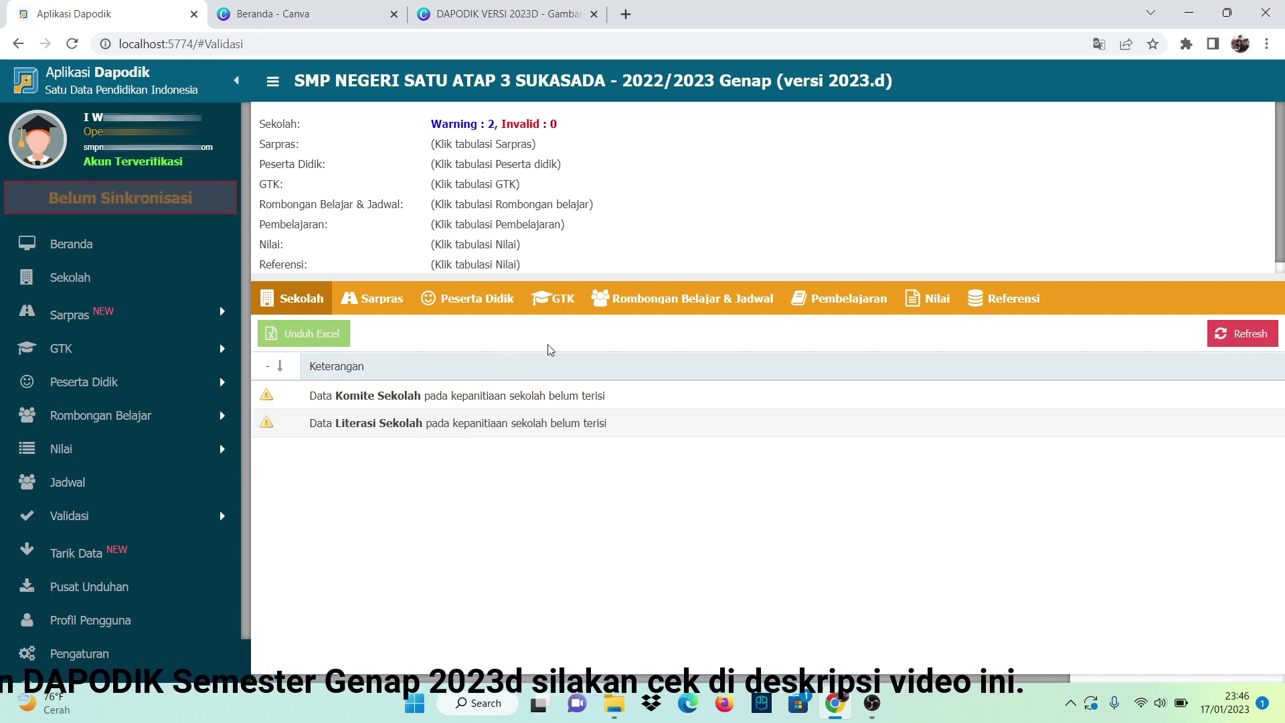
pyautogui.click(376, 299)
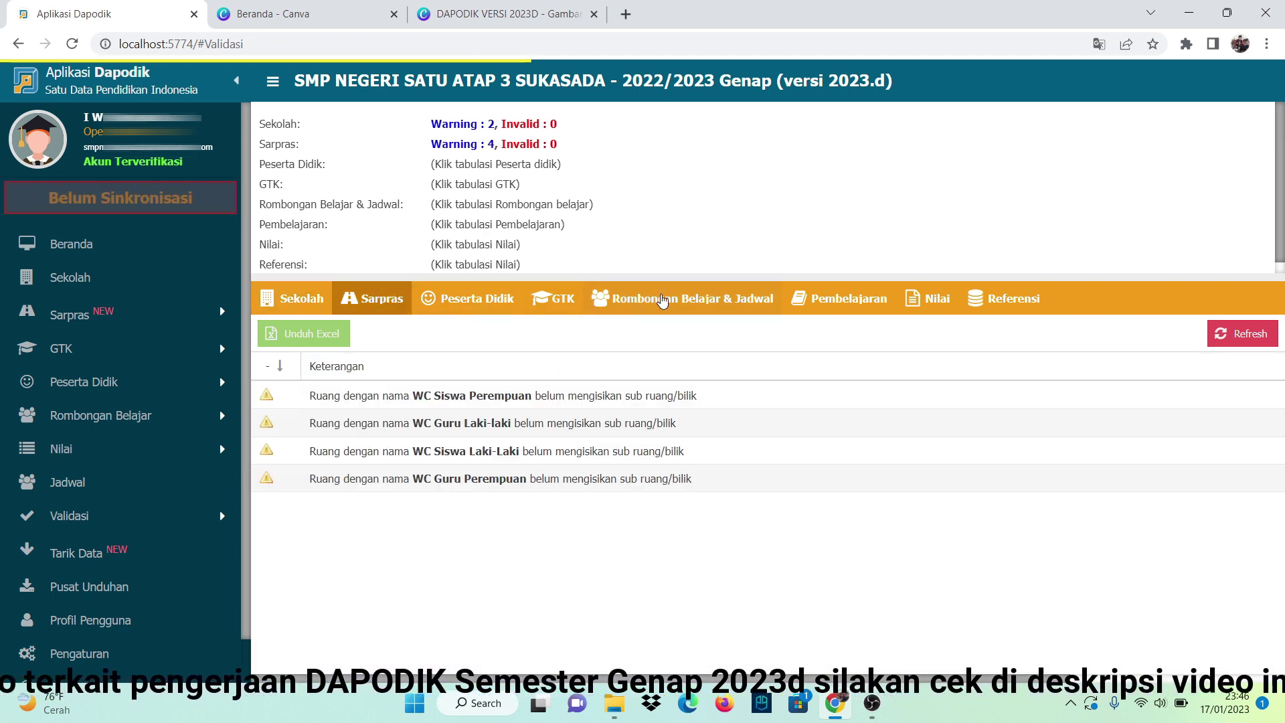
pyautogui.click(661, 298)
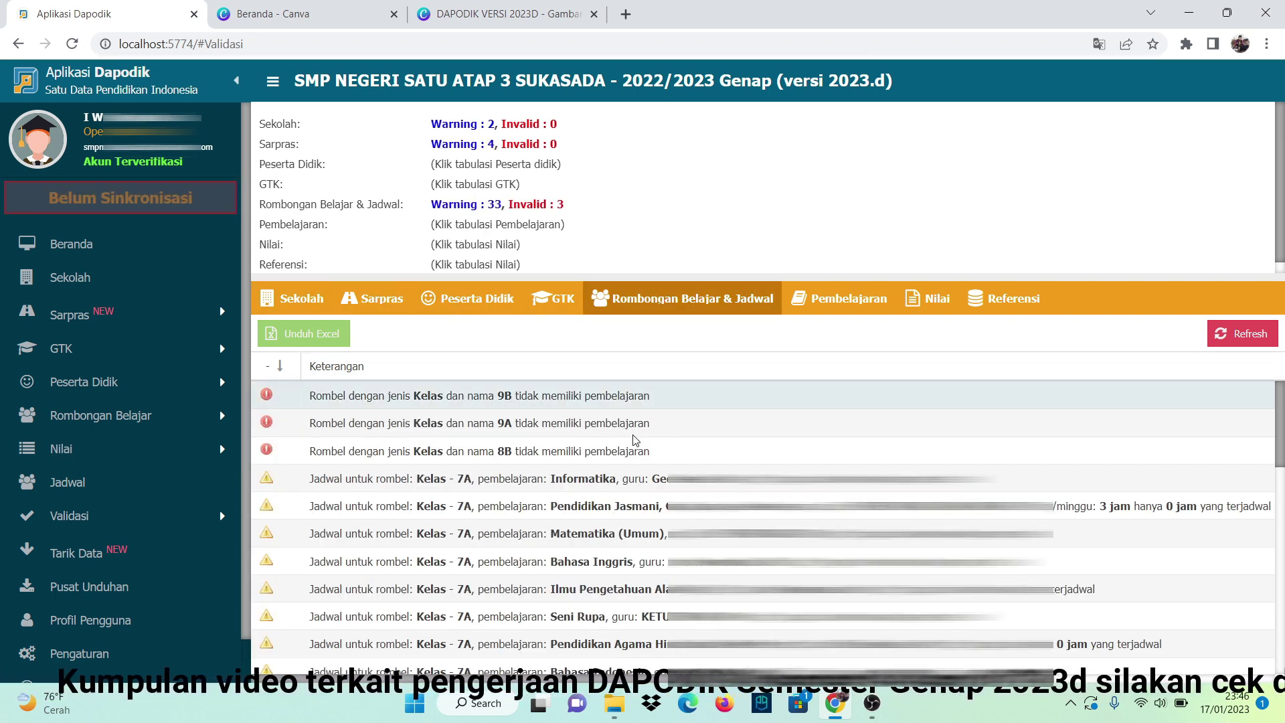